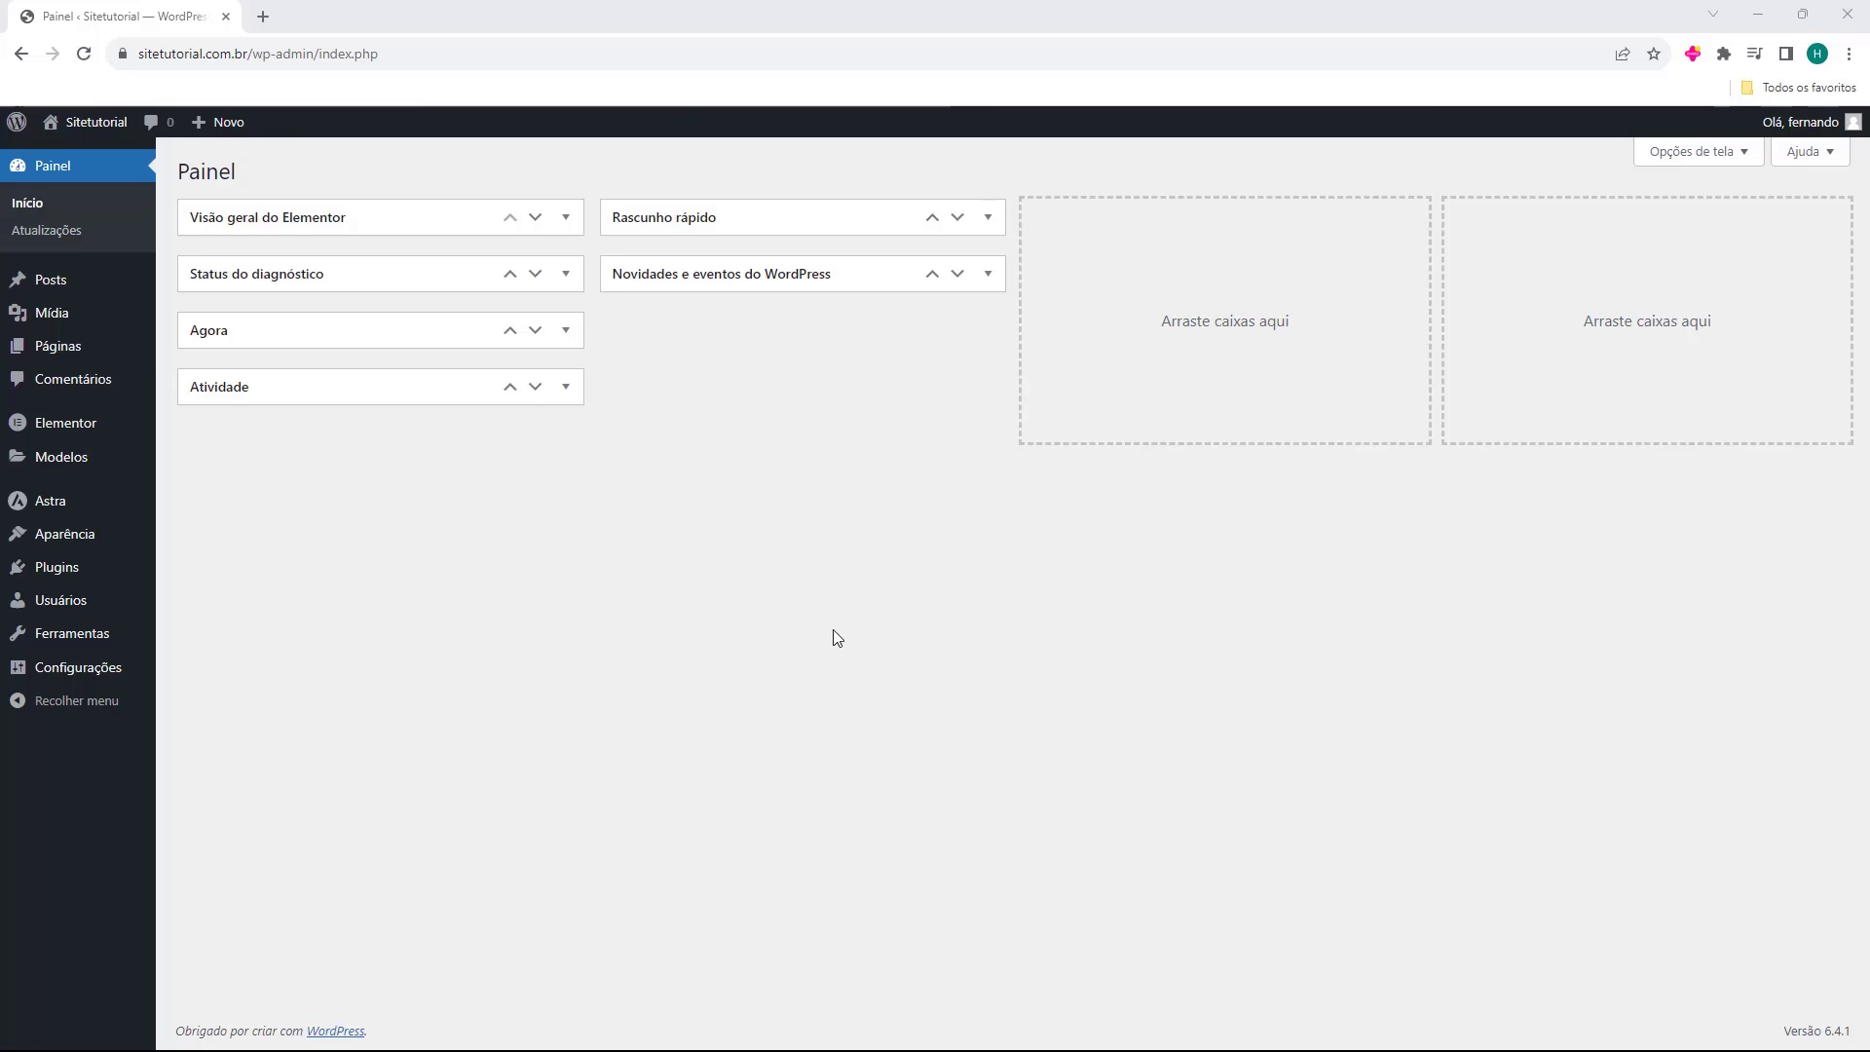
# Create a new page titled "Pagina Tutorial" and open it for editing with Elementor
pyautogui.moveTo(71, 365)
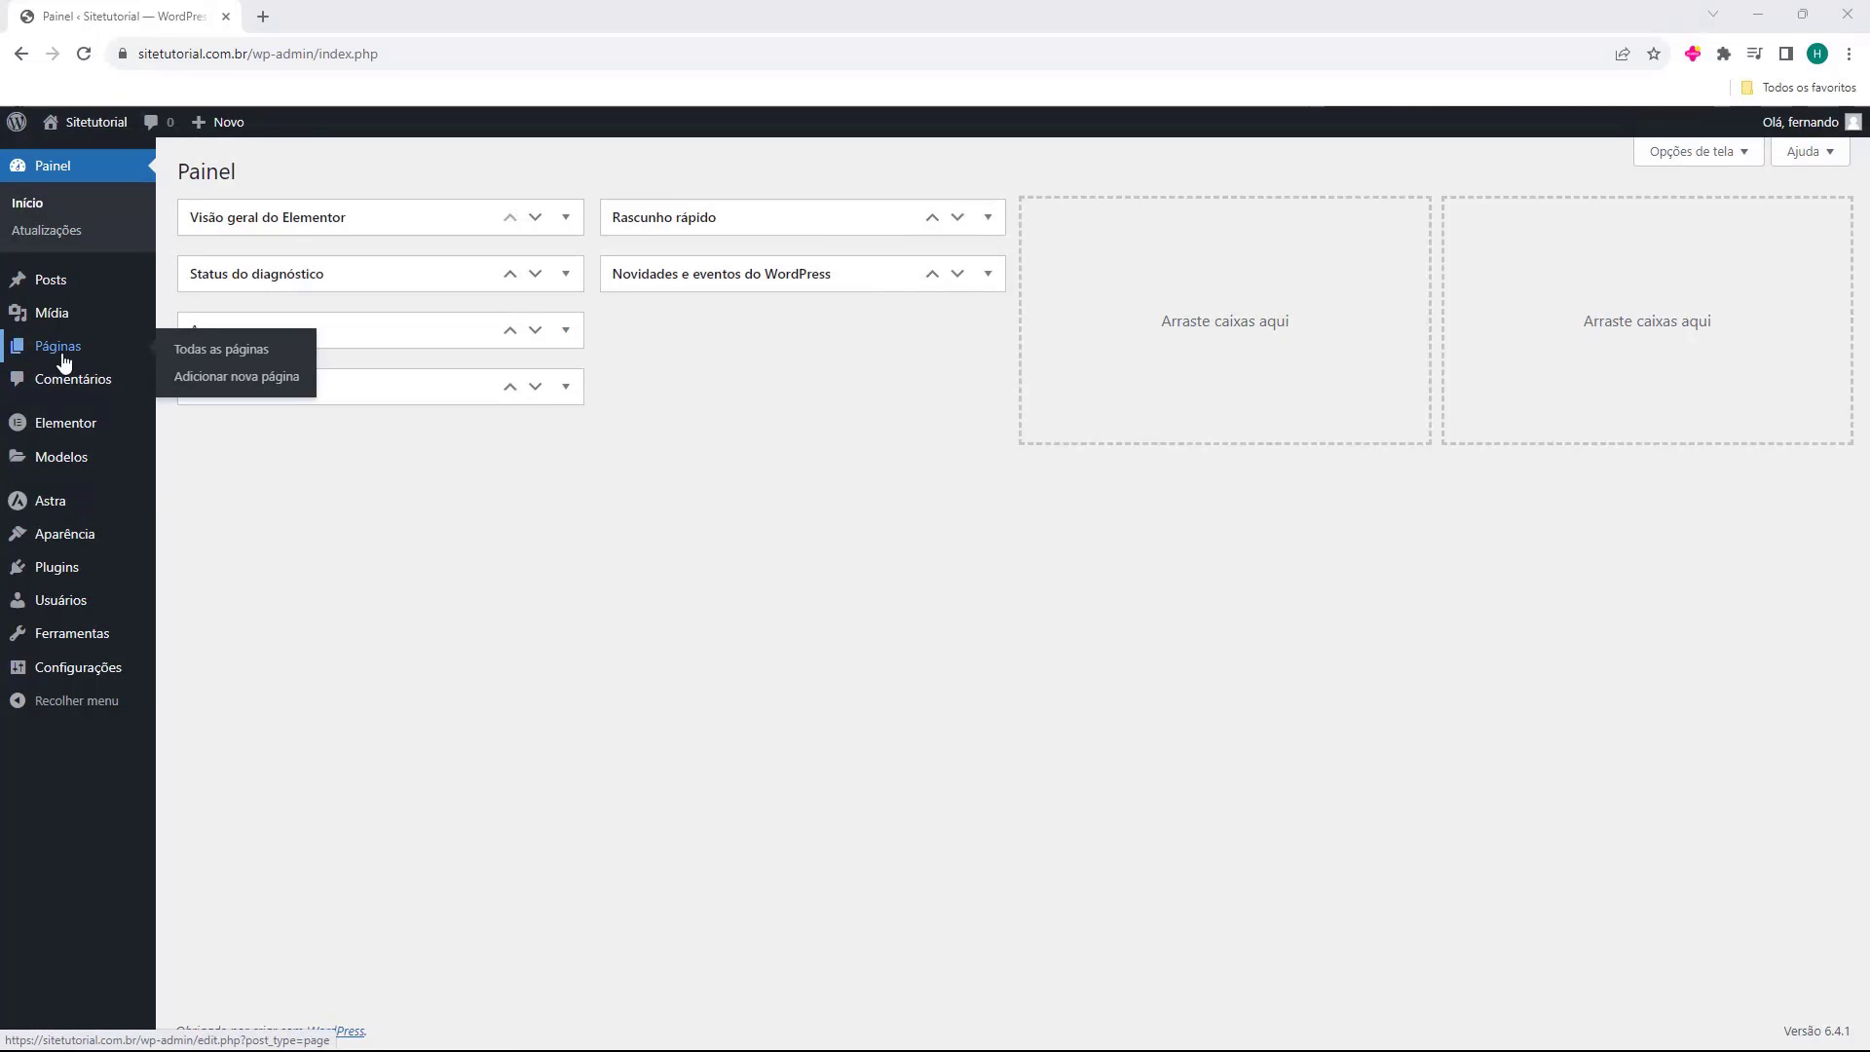
pyautogui.click(62, 357)
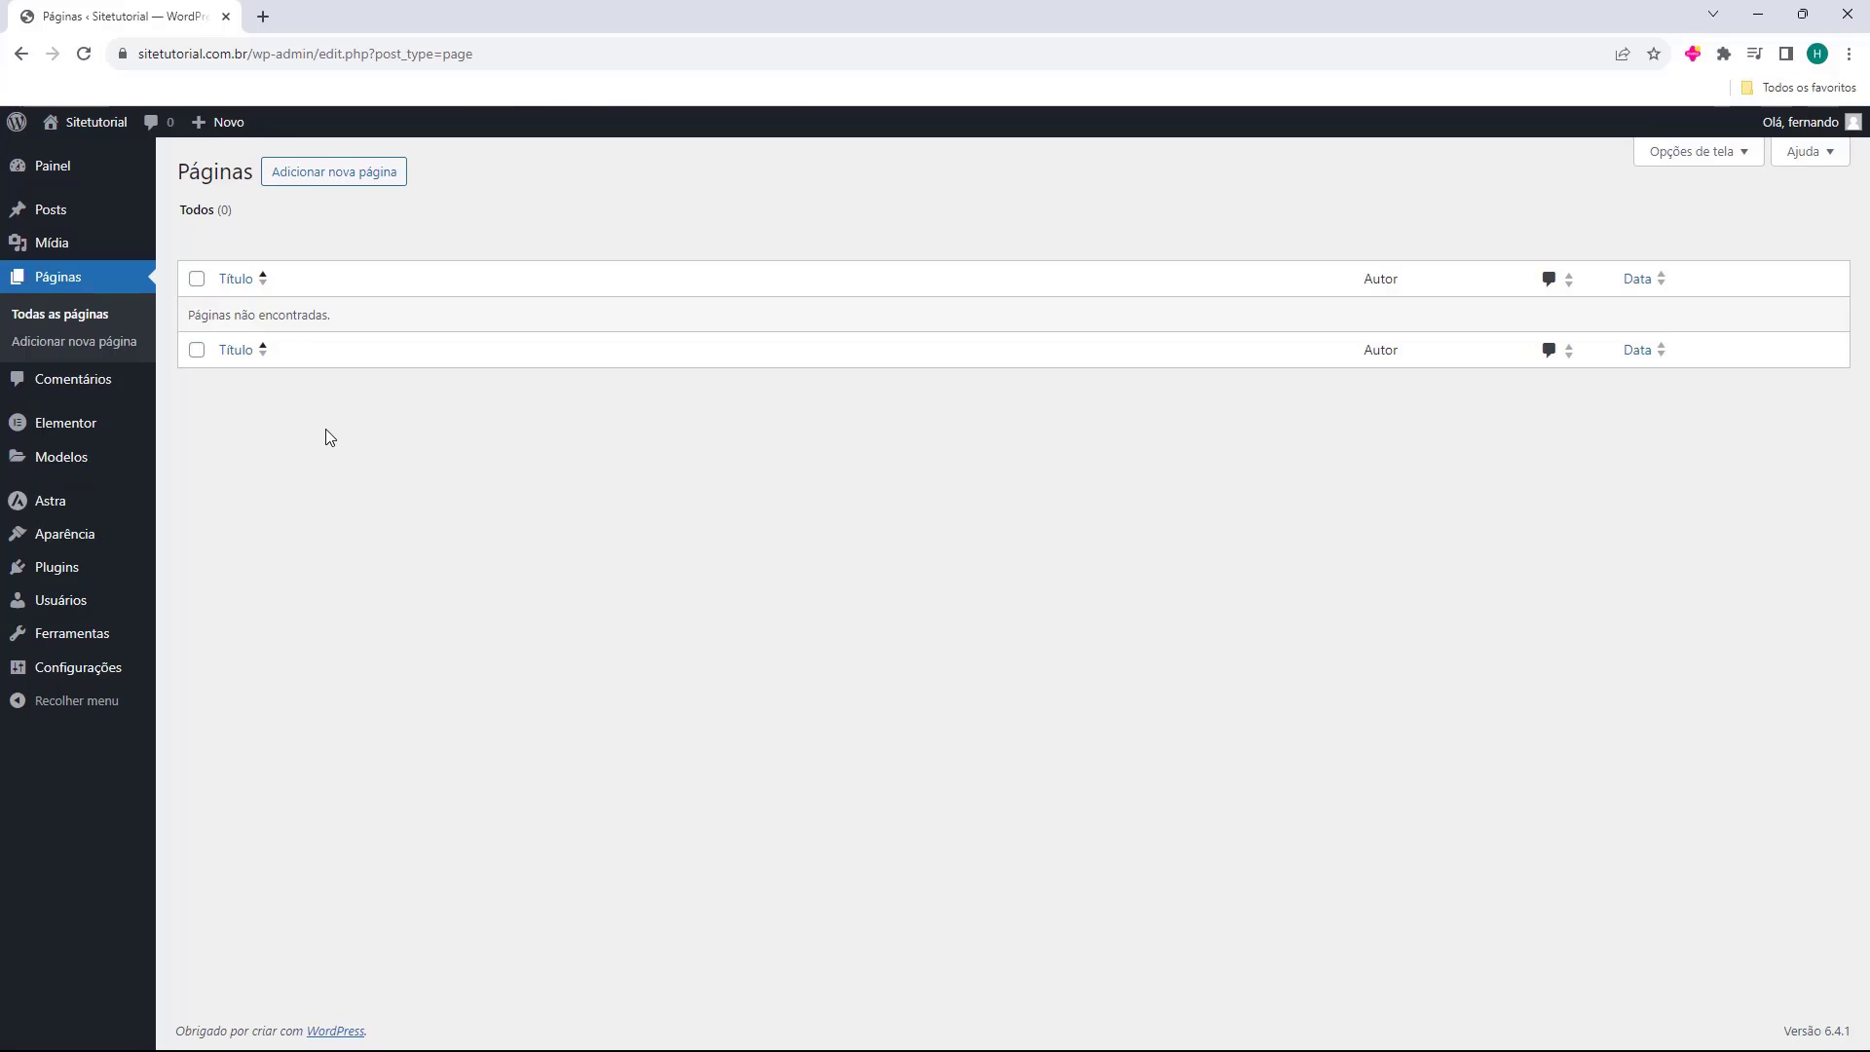
pyautogui.click(330, 173)
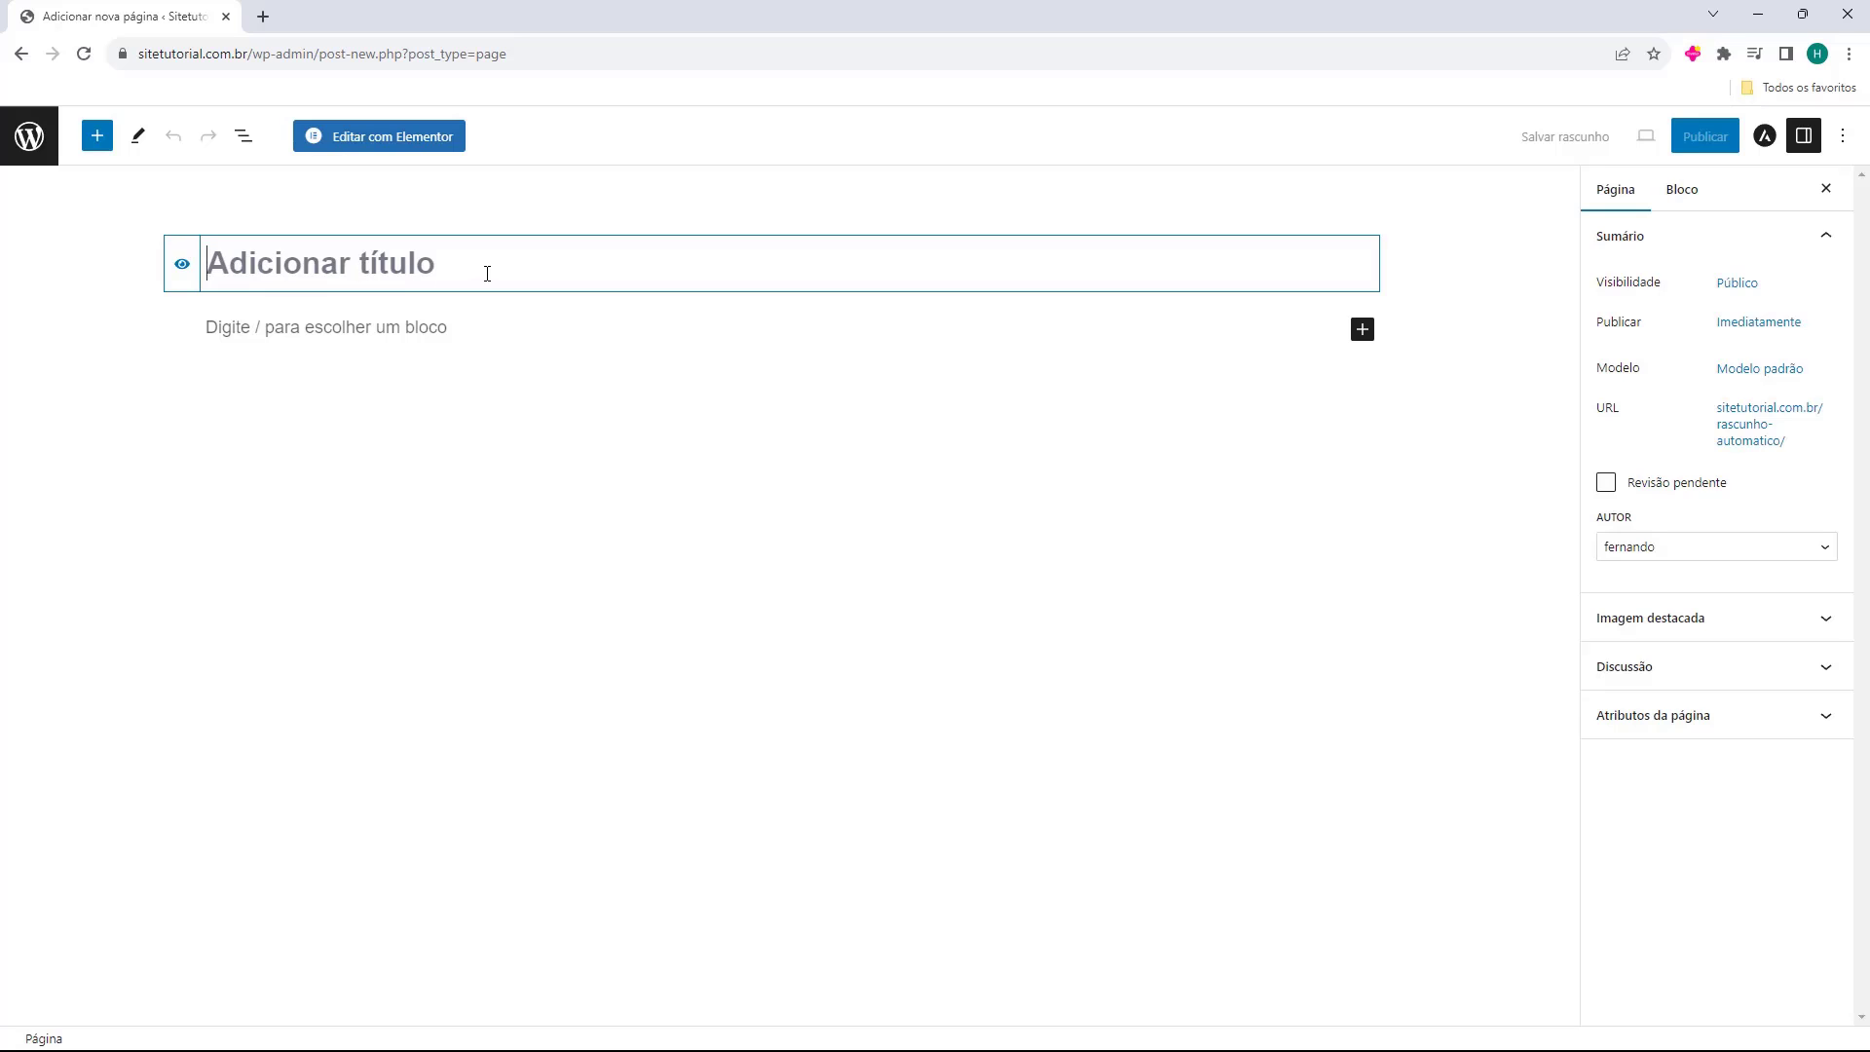
pyautogui.write('Pagina Tutorial')
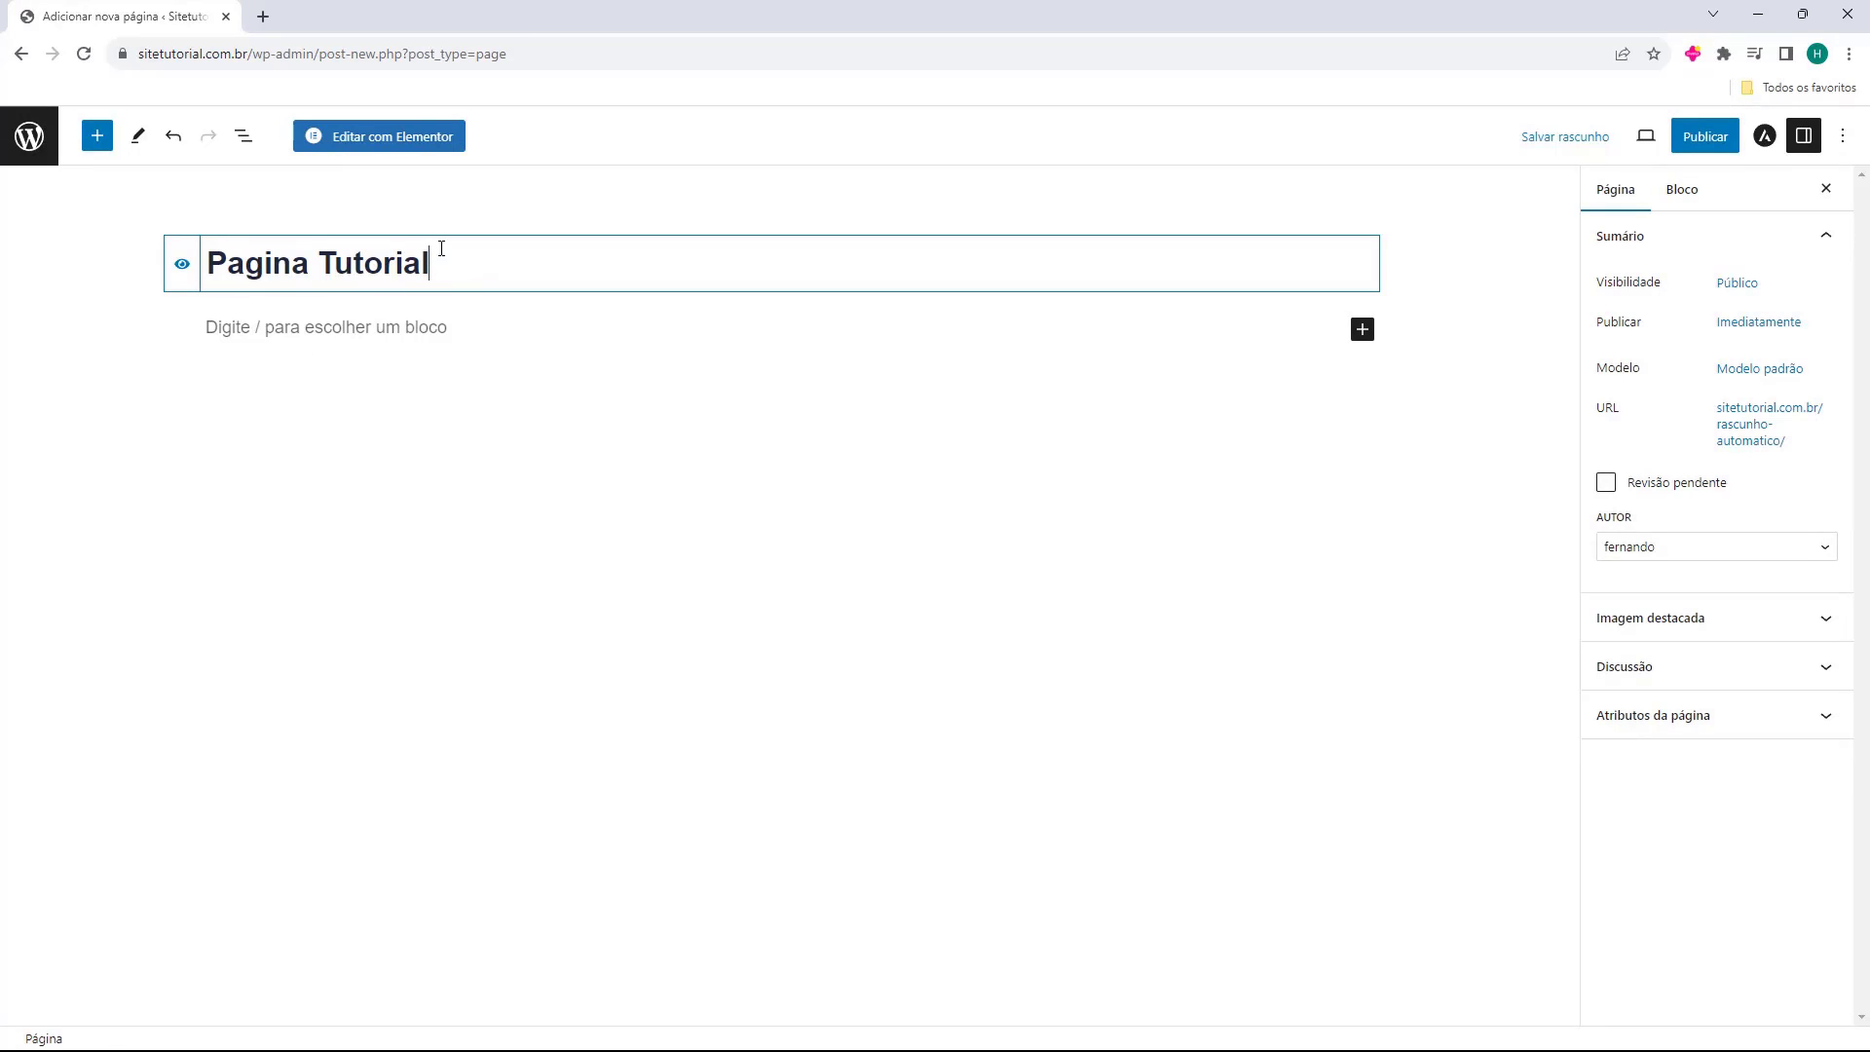
pyautogui.click(69, 303)
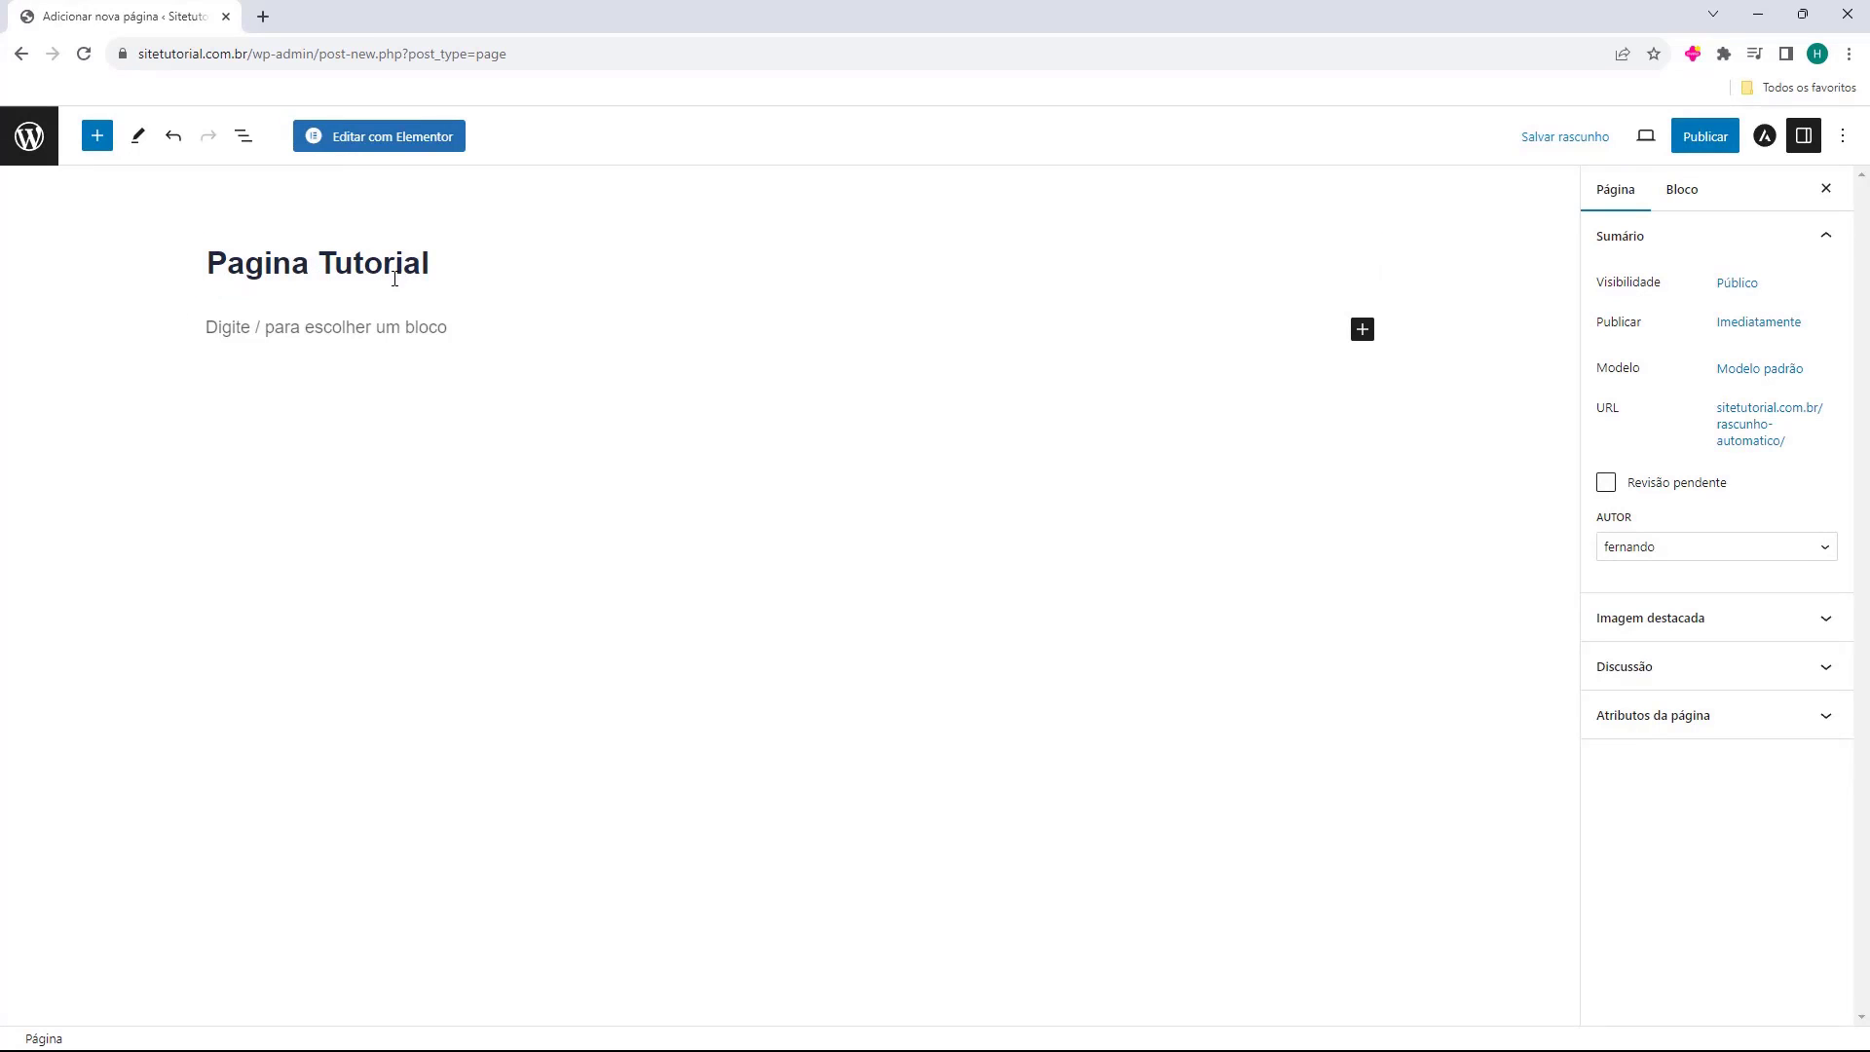
pyautogui.click(395, 137)
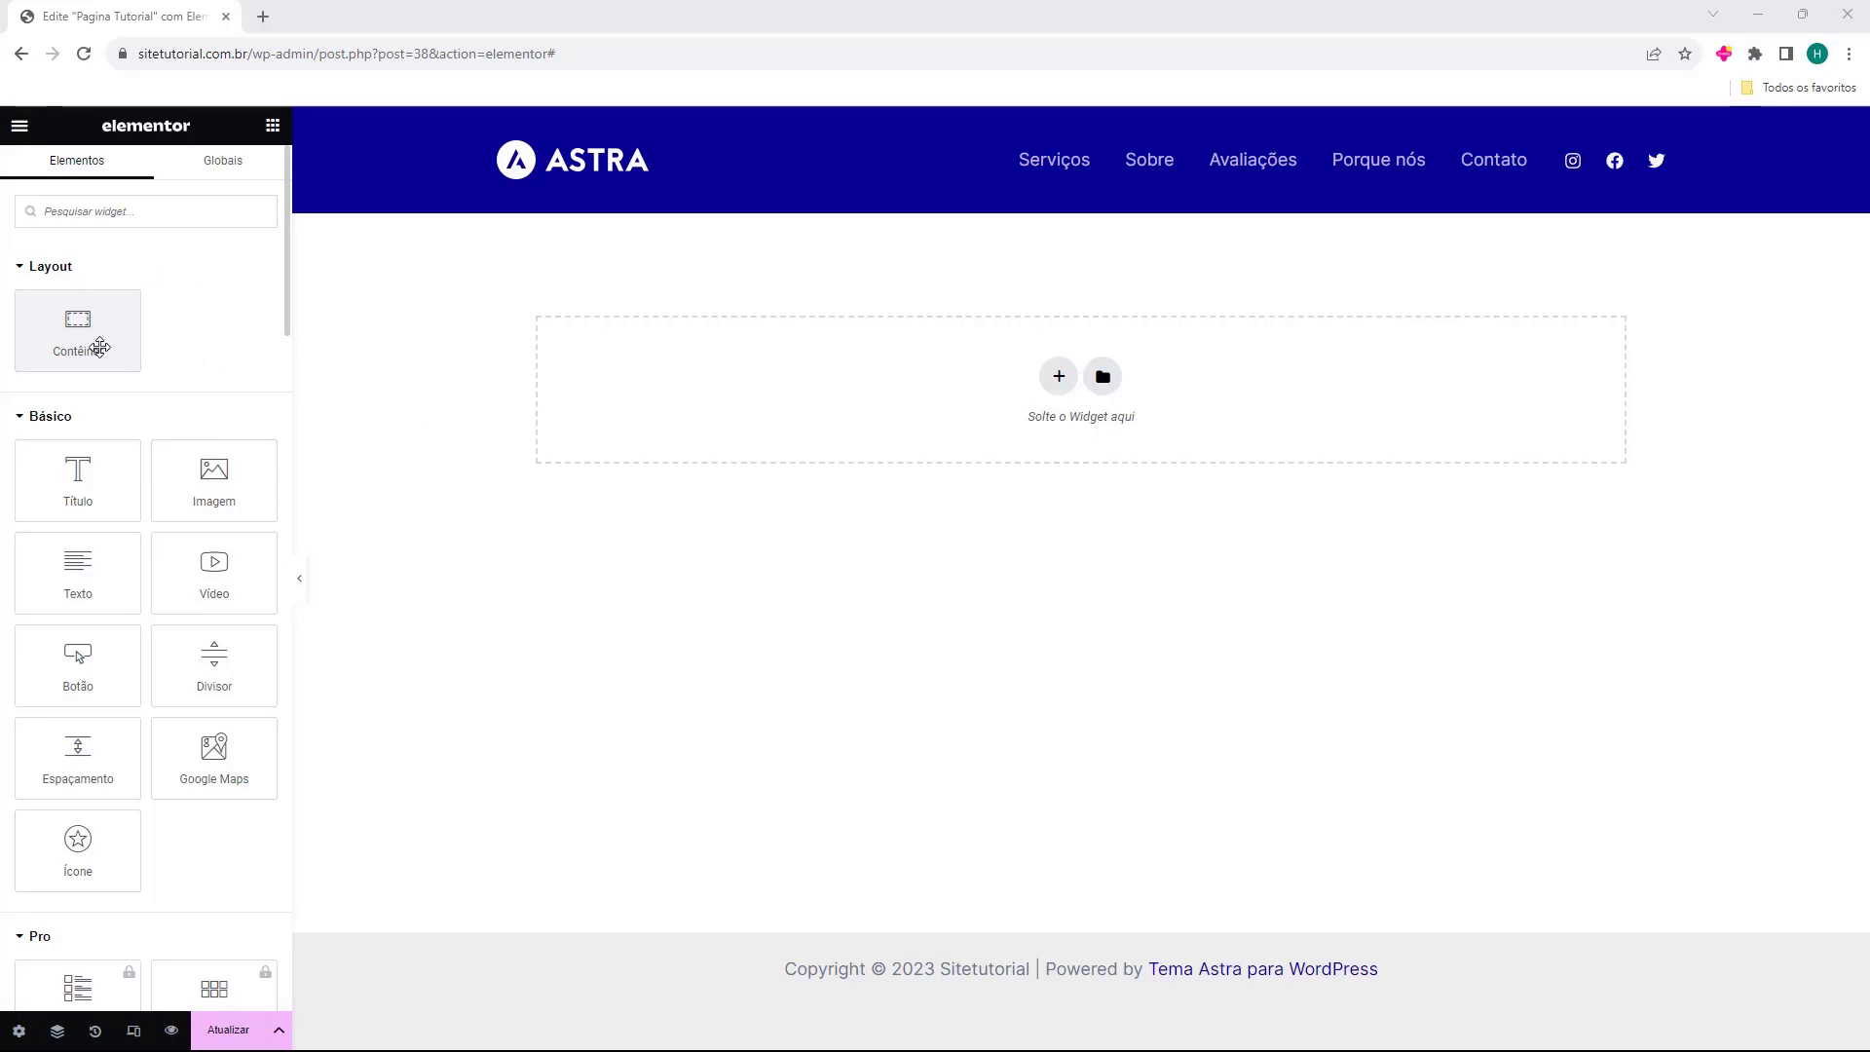
# Add a new container to the empty page using the single-column structure with downward direction
pyautogui.scroll(-20, 160, 331)
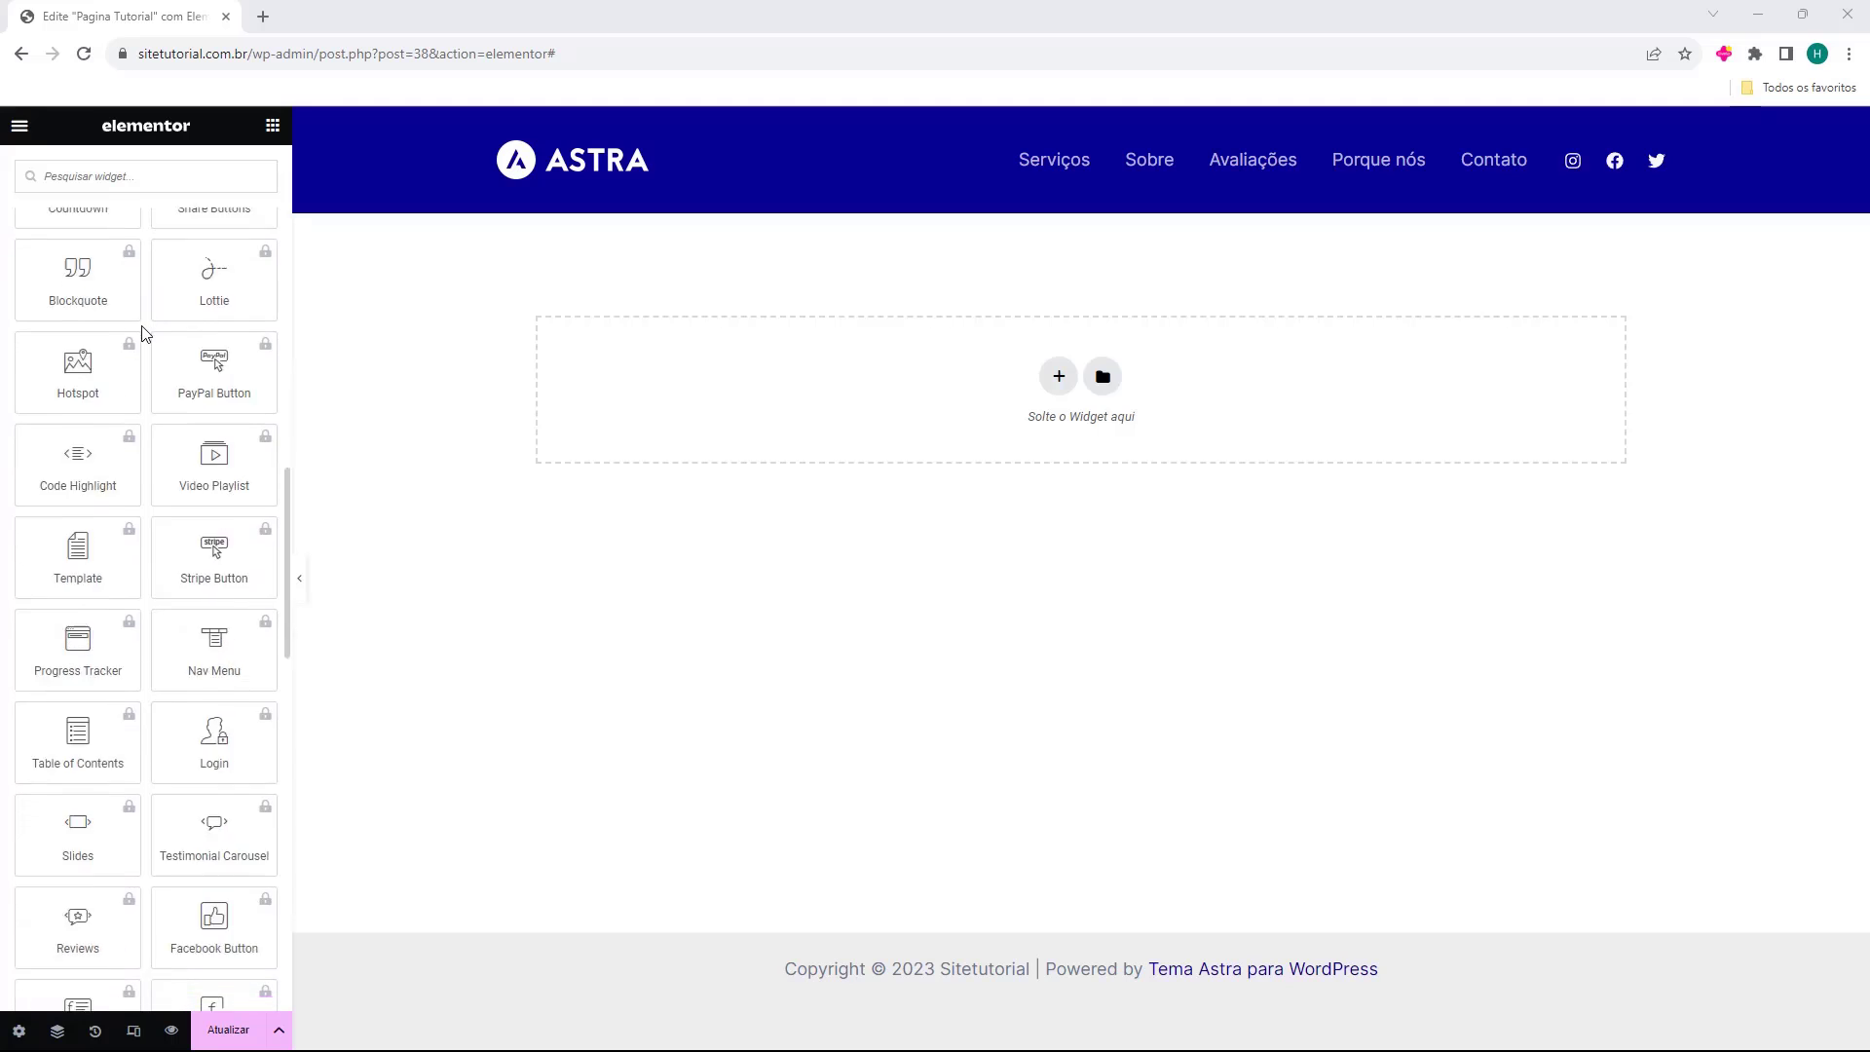
pyautogui.scroll(-4, 146, 335)
pyautogui.scroll(15, 146, 335)
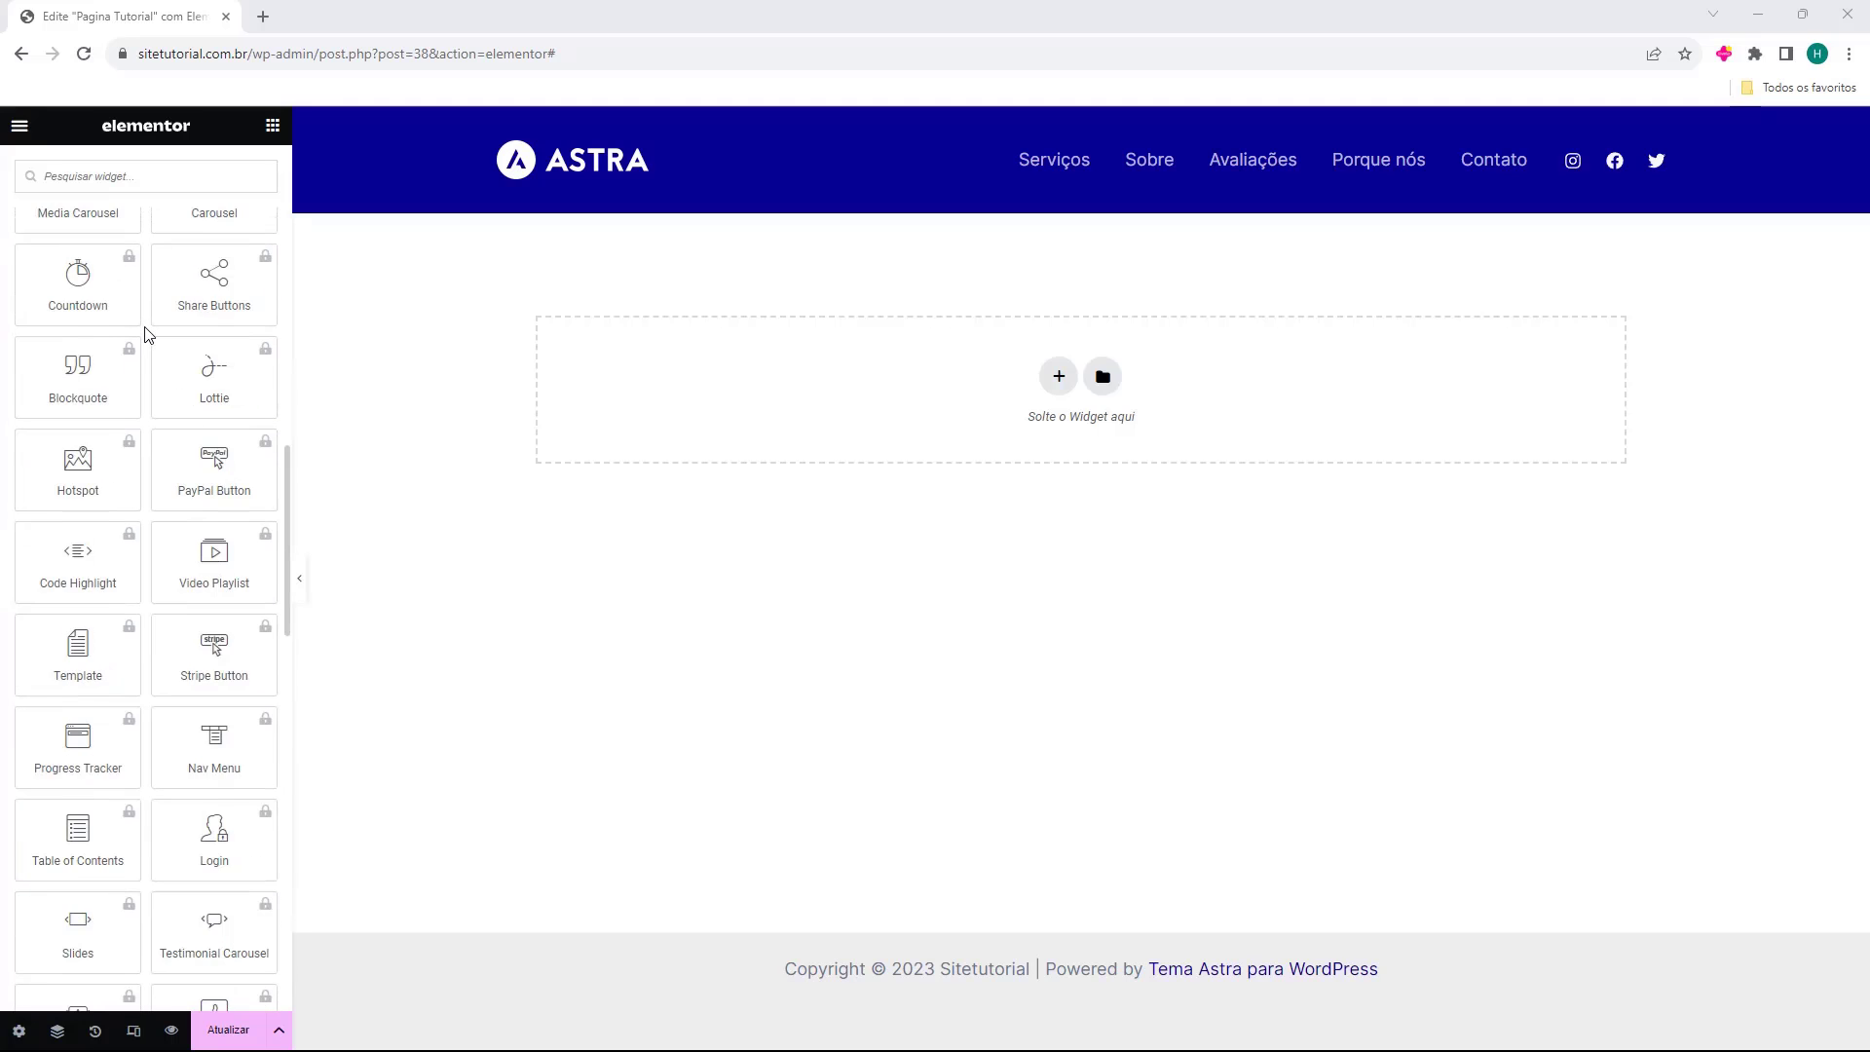
pyautogui.scroll(8, 146, 335)
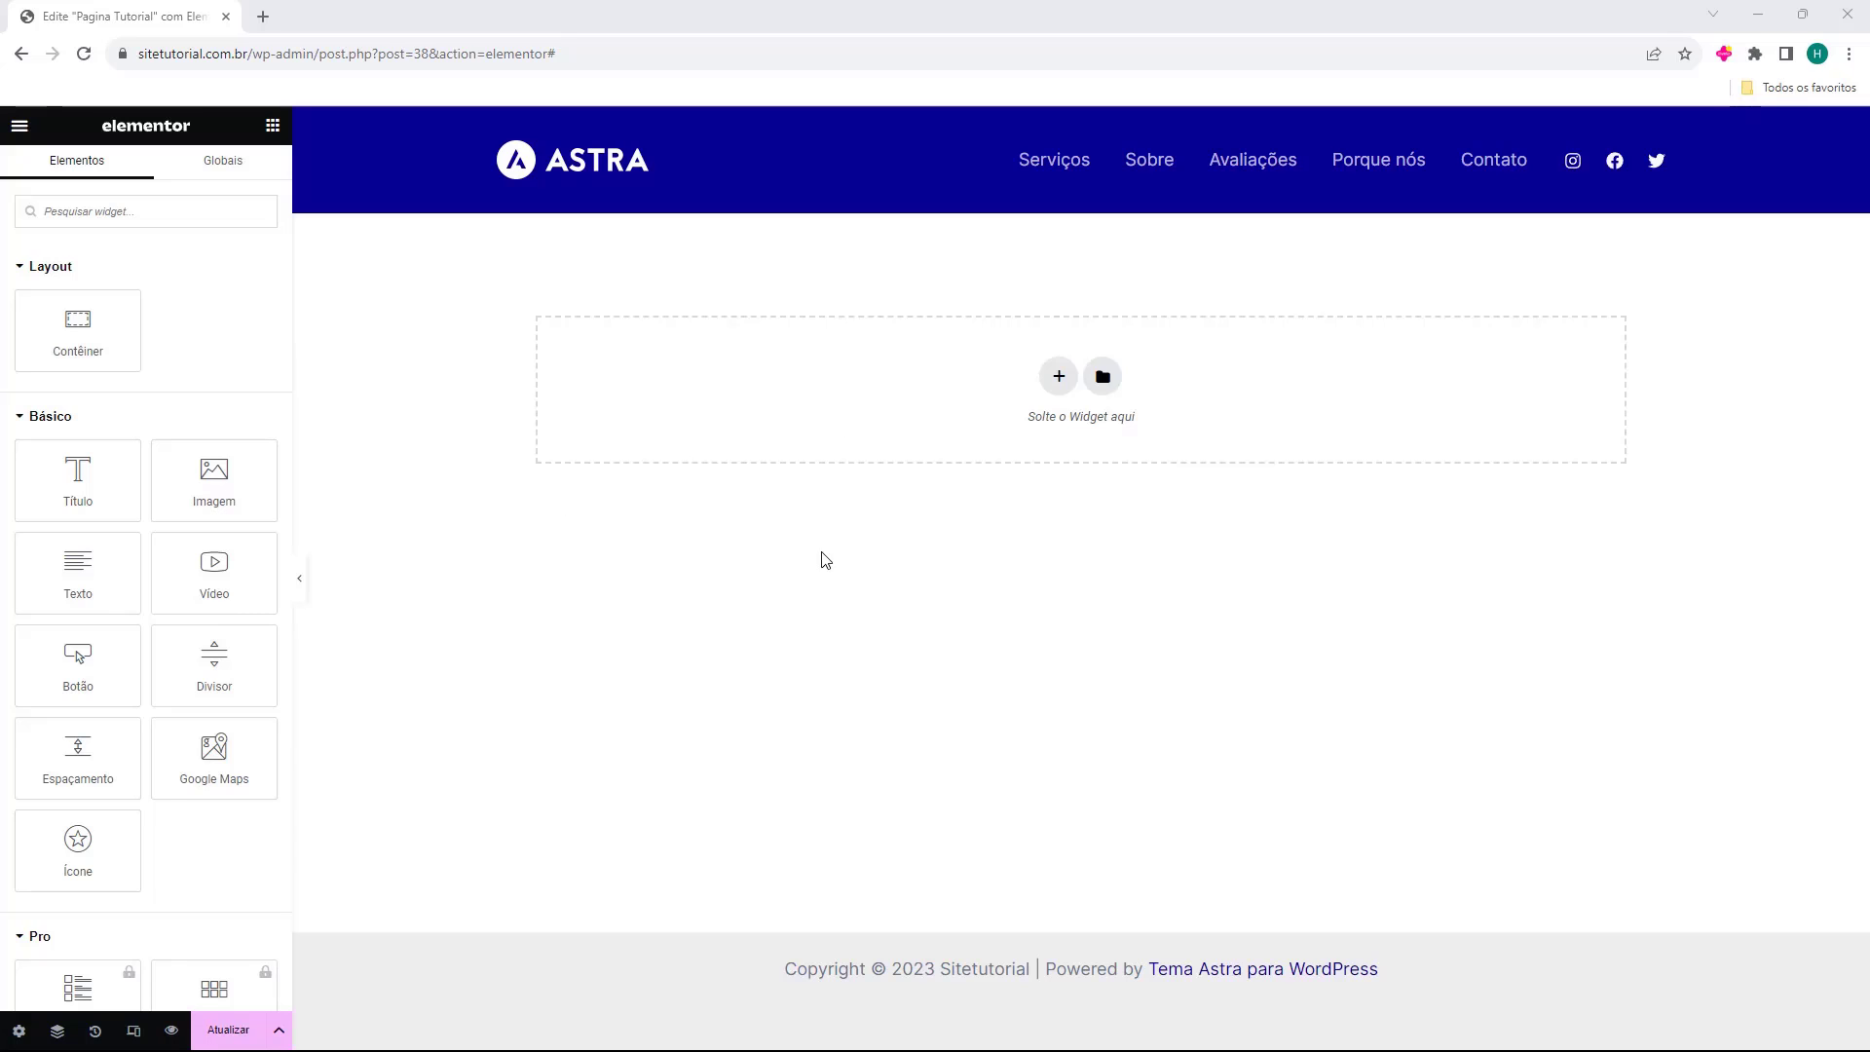
pyautogui.click(1058, 390)
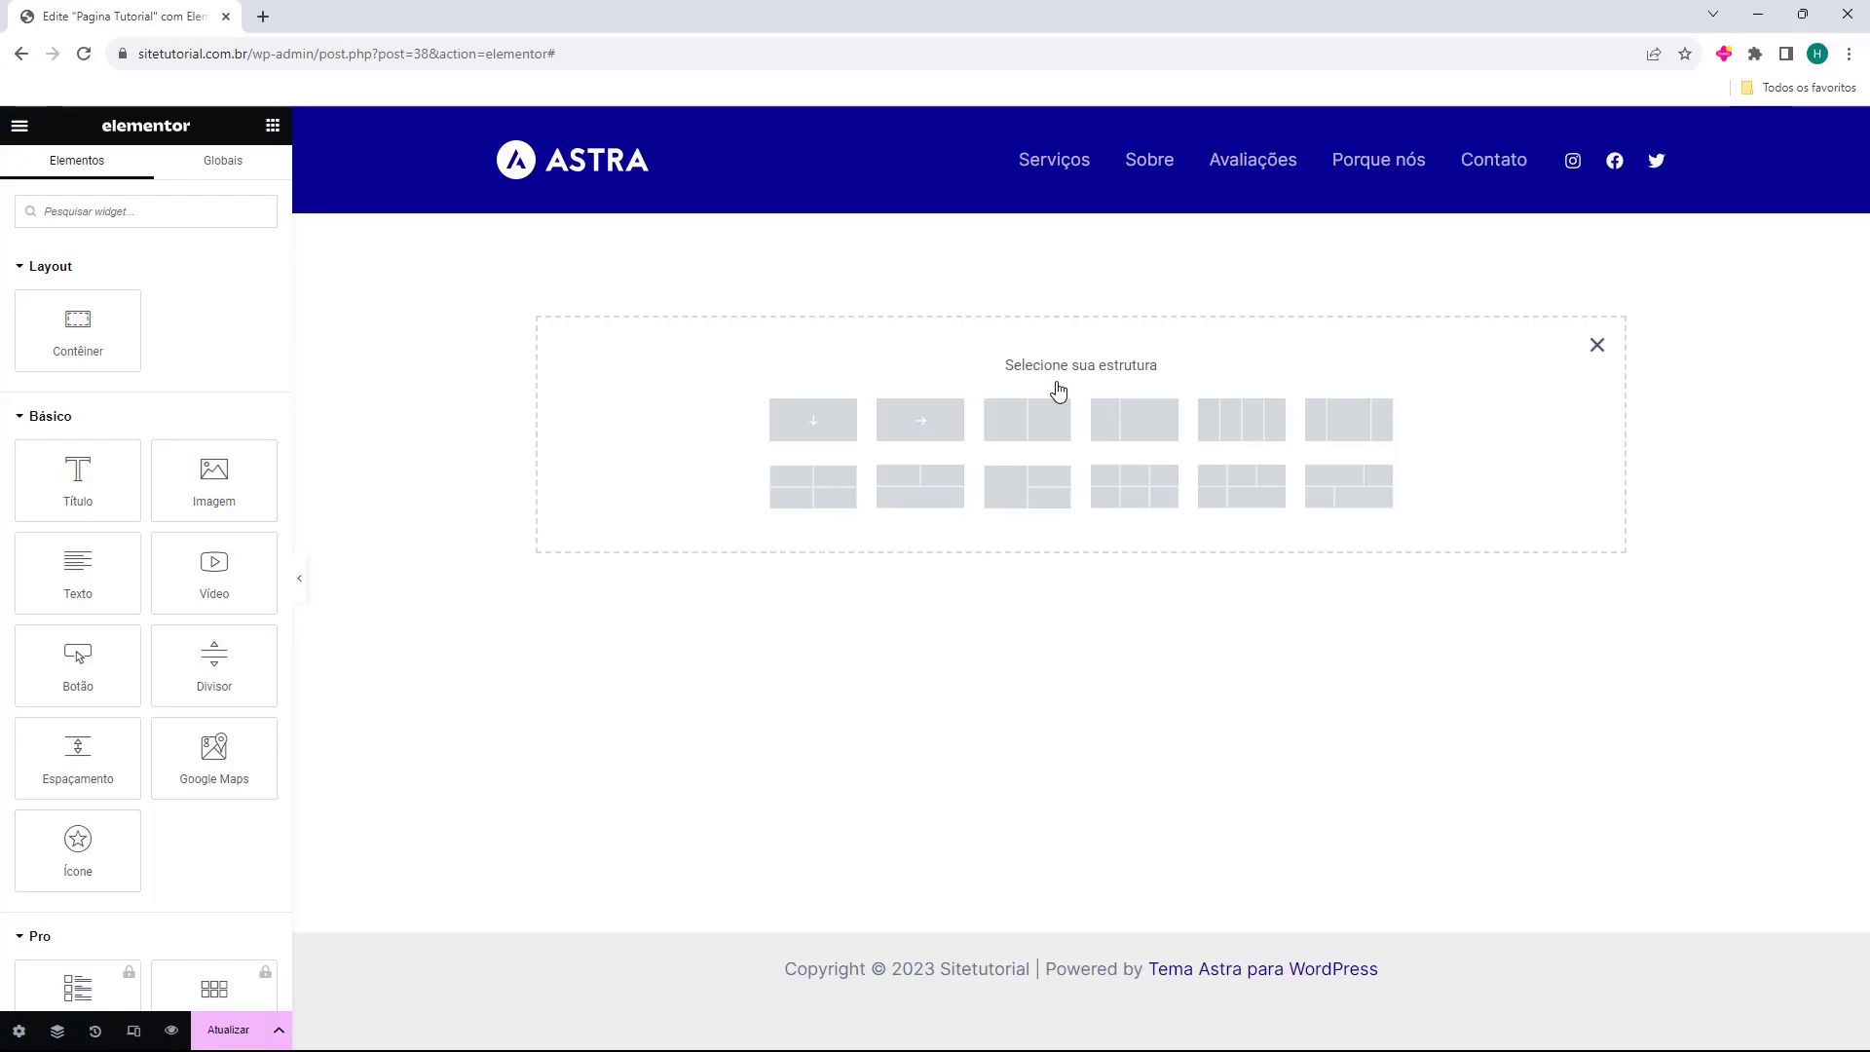
pyautogui.click(823, 422)
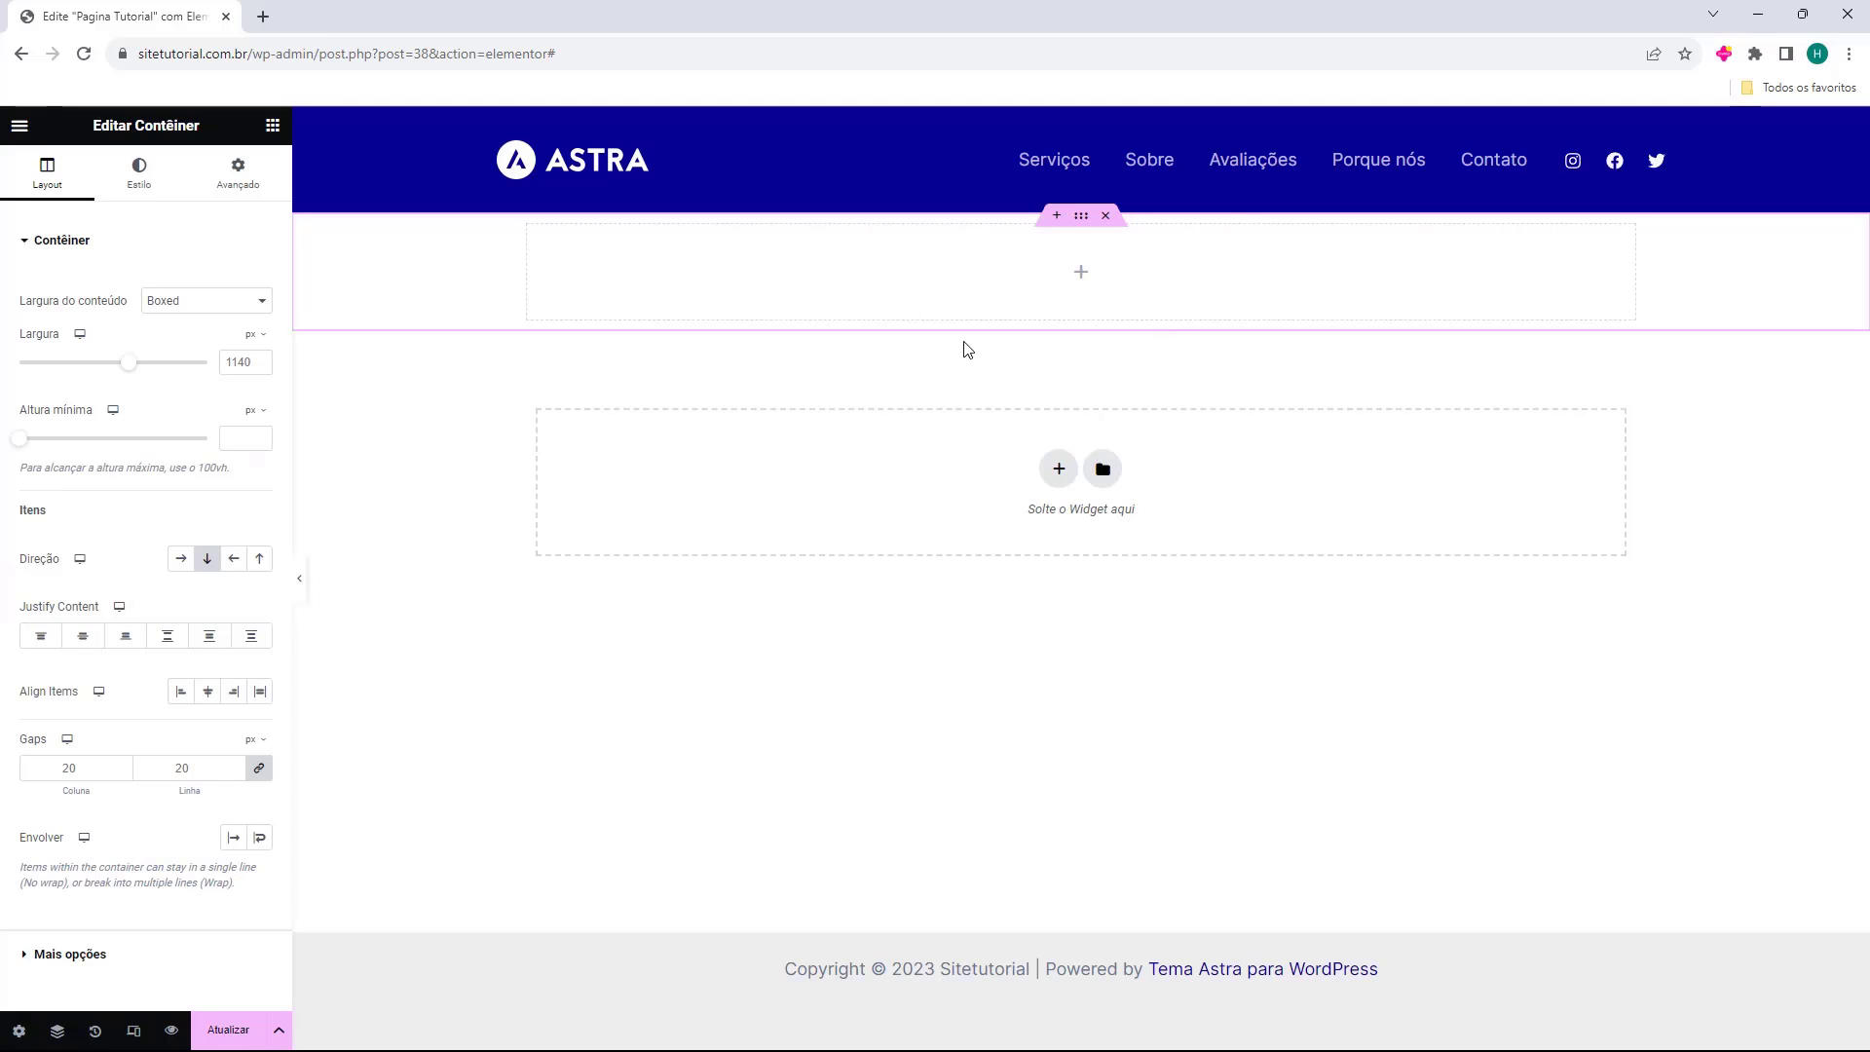
# Collapse the Pro widget category and place a Caixa da imagem widget from Geral inside the empty container
pyautogui.click(272, 127)
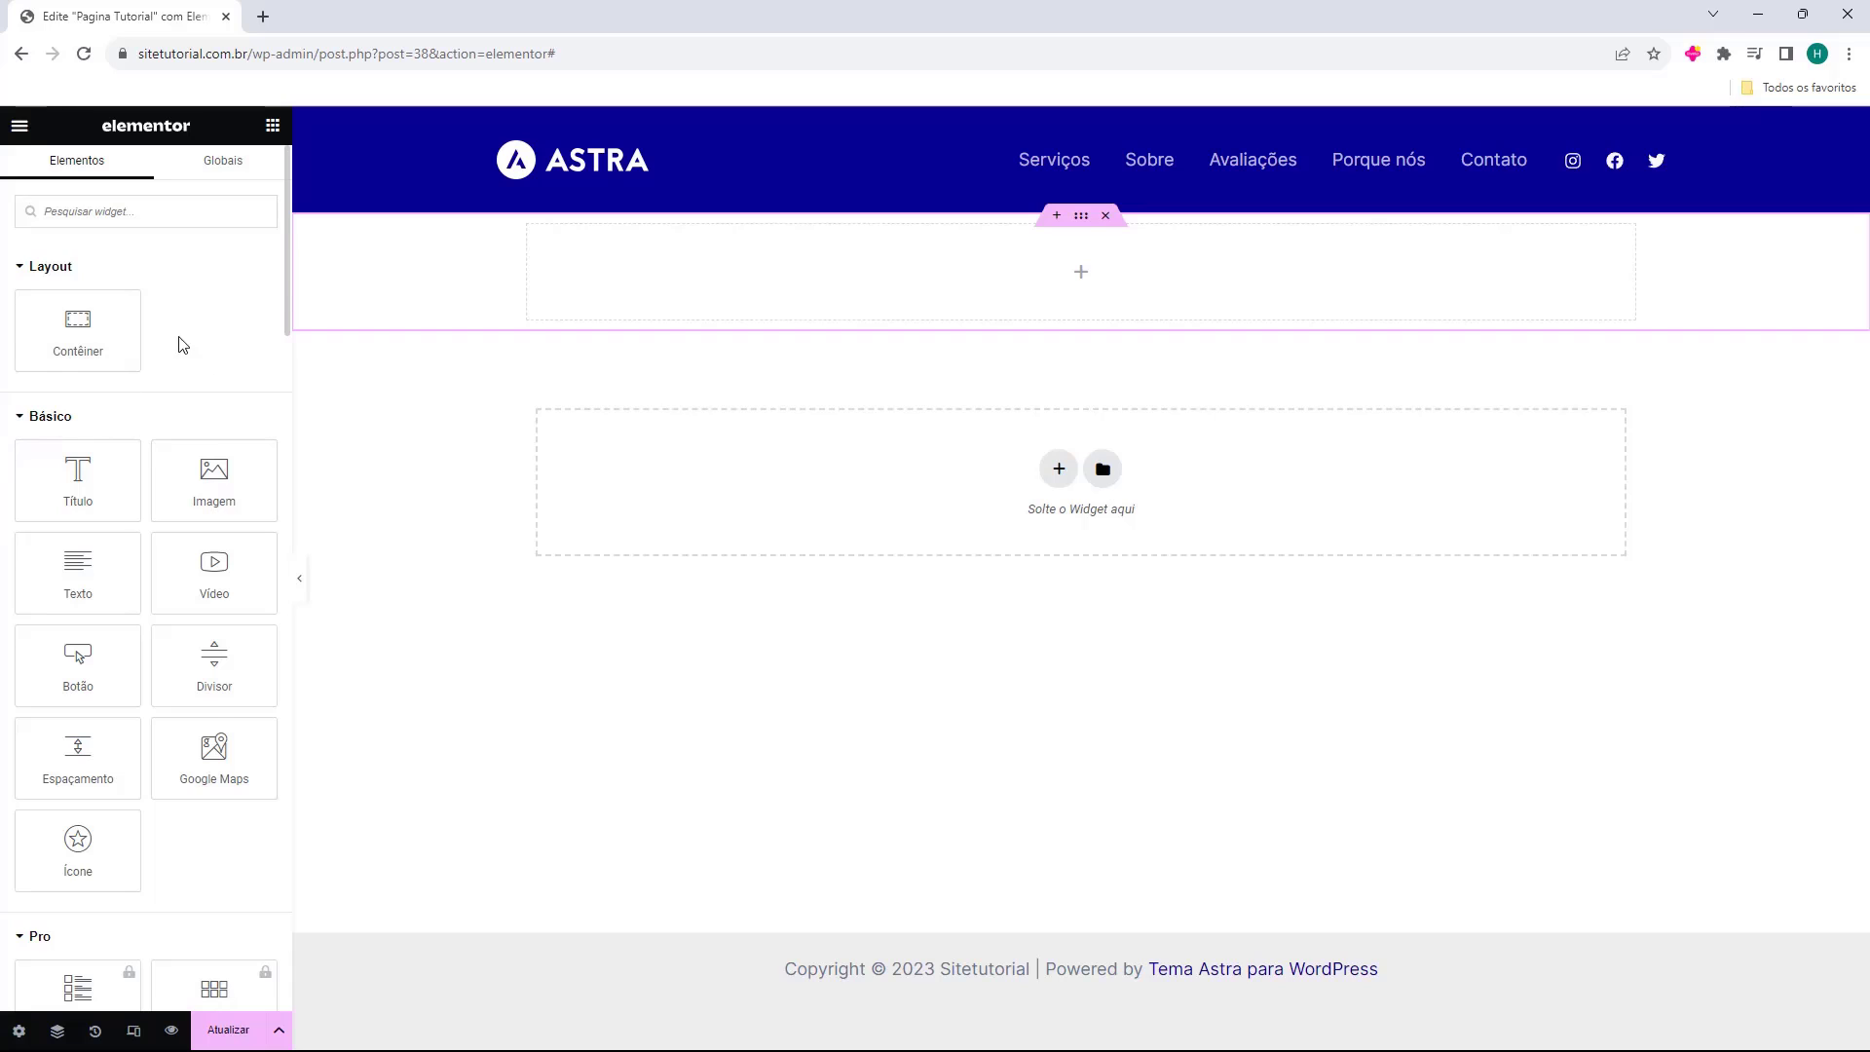
pyautogui.scroll(-3, 185, 336)
pyautogui.scroll(-2, 182, 332)
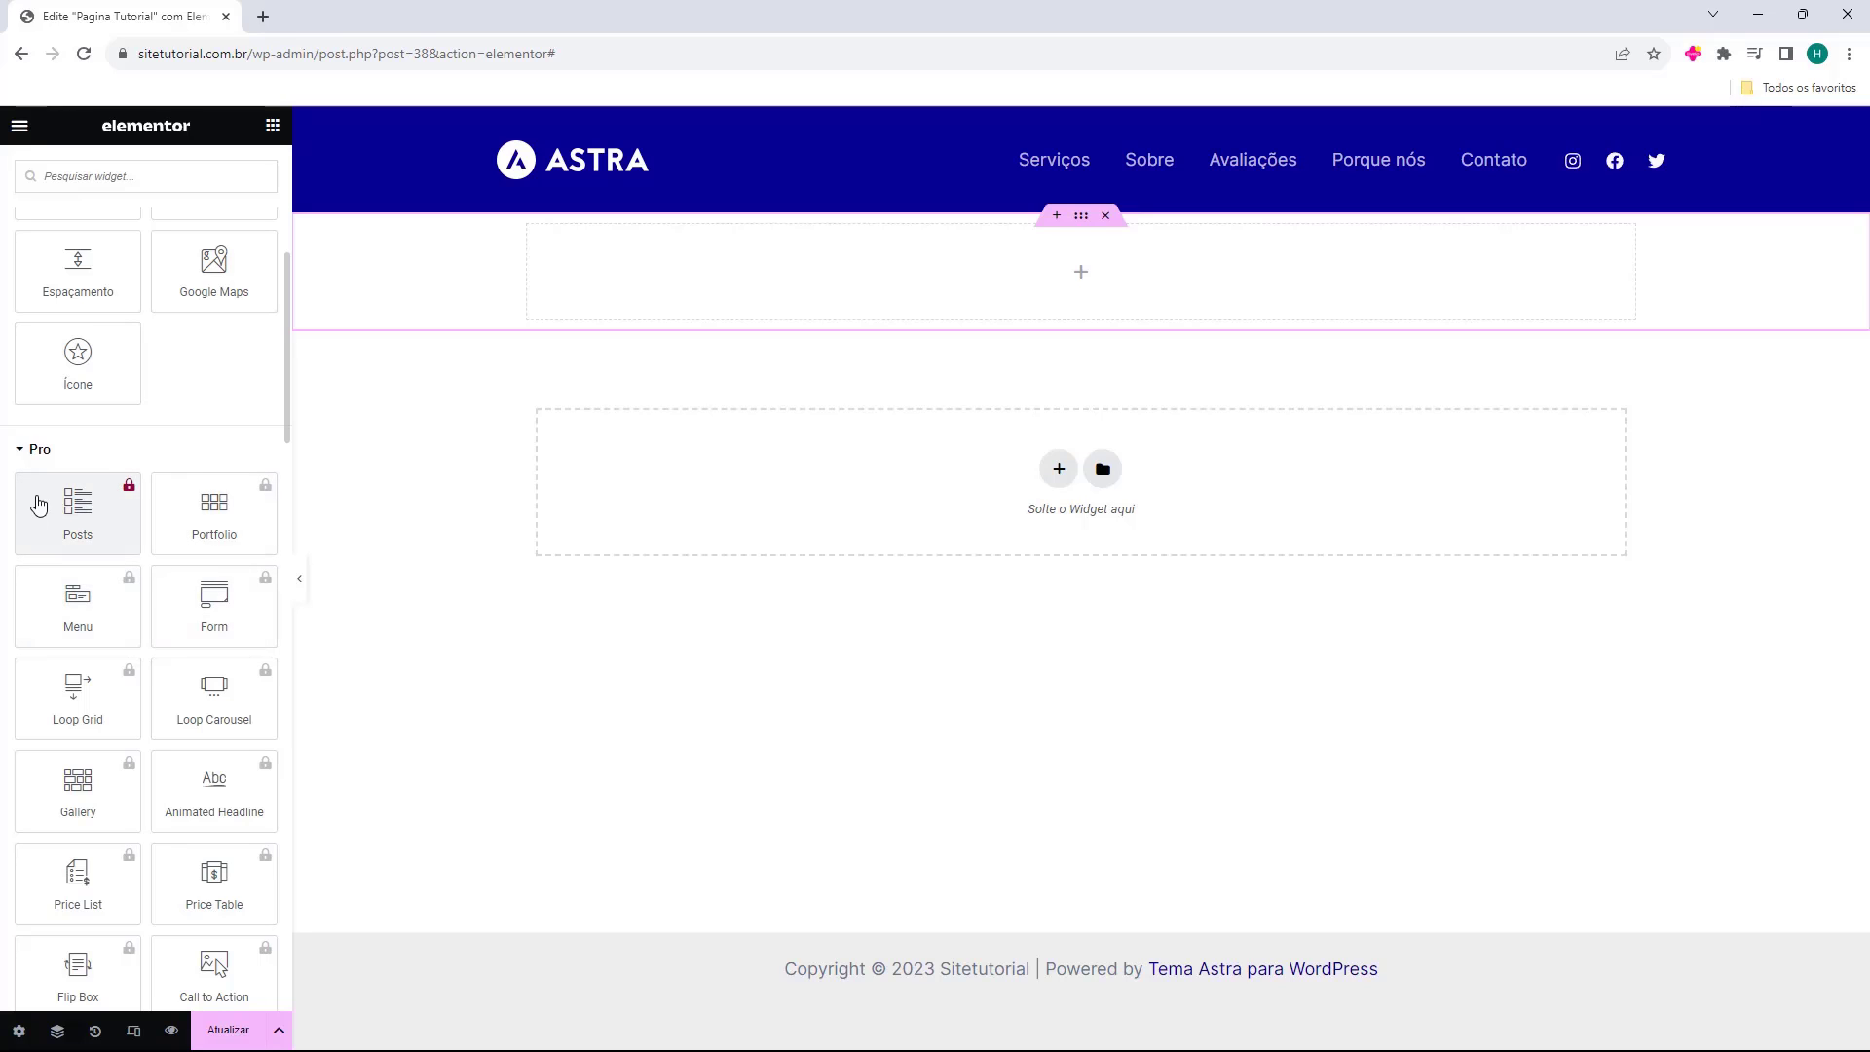
pyautogui.click(32, 456)
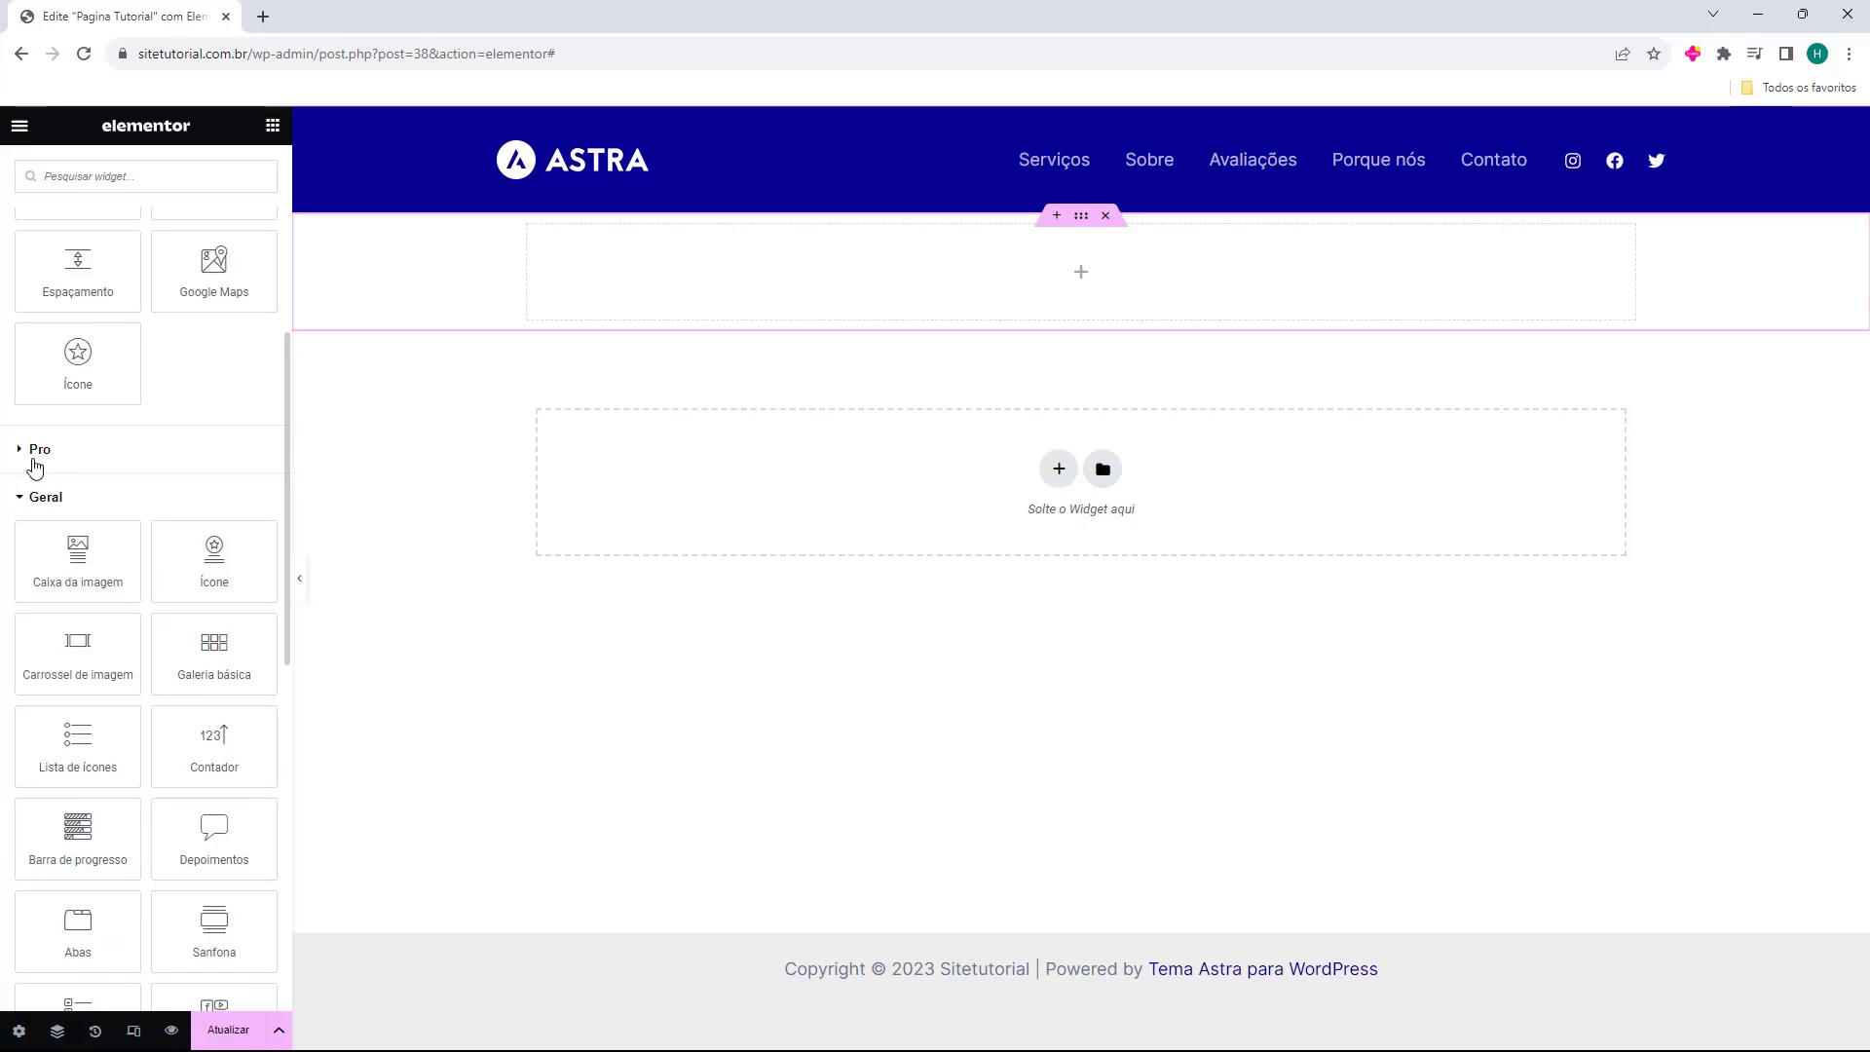
pyautogui.scroll(-1, 34, 467)
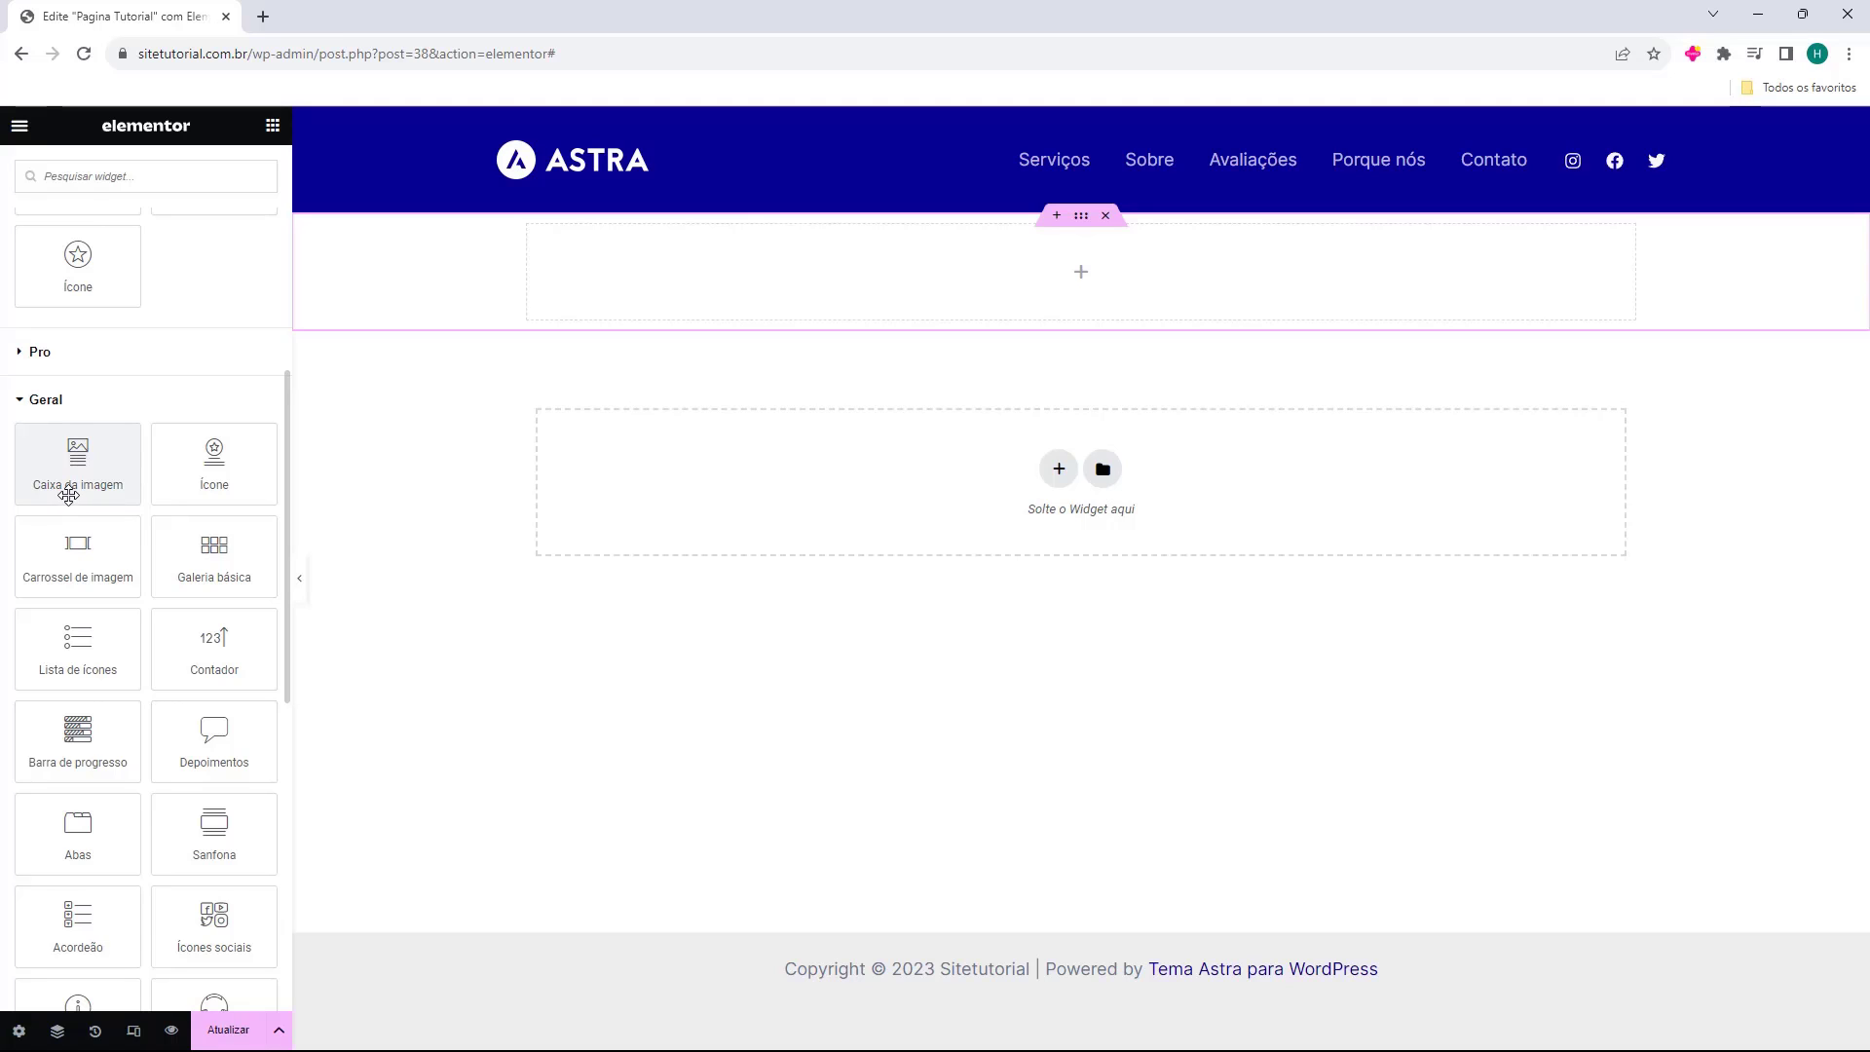
pyautogui.moveTo(68, 484); pyautogui.dragTo(717, 312)
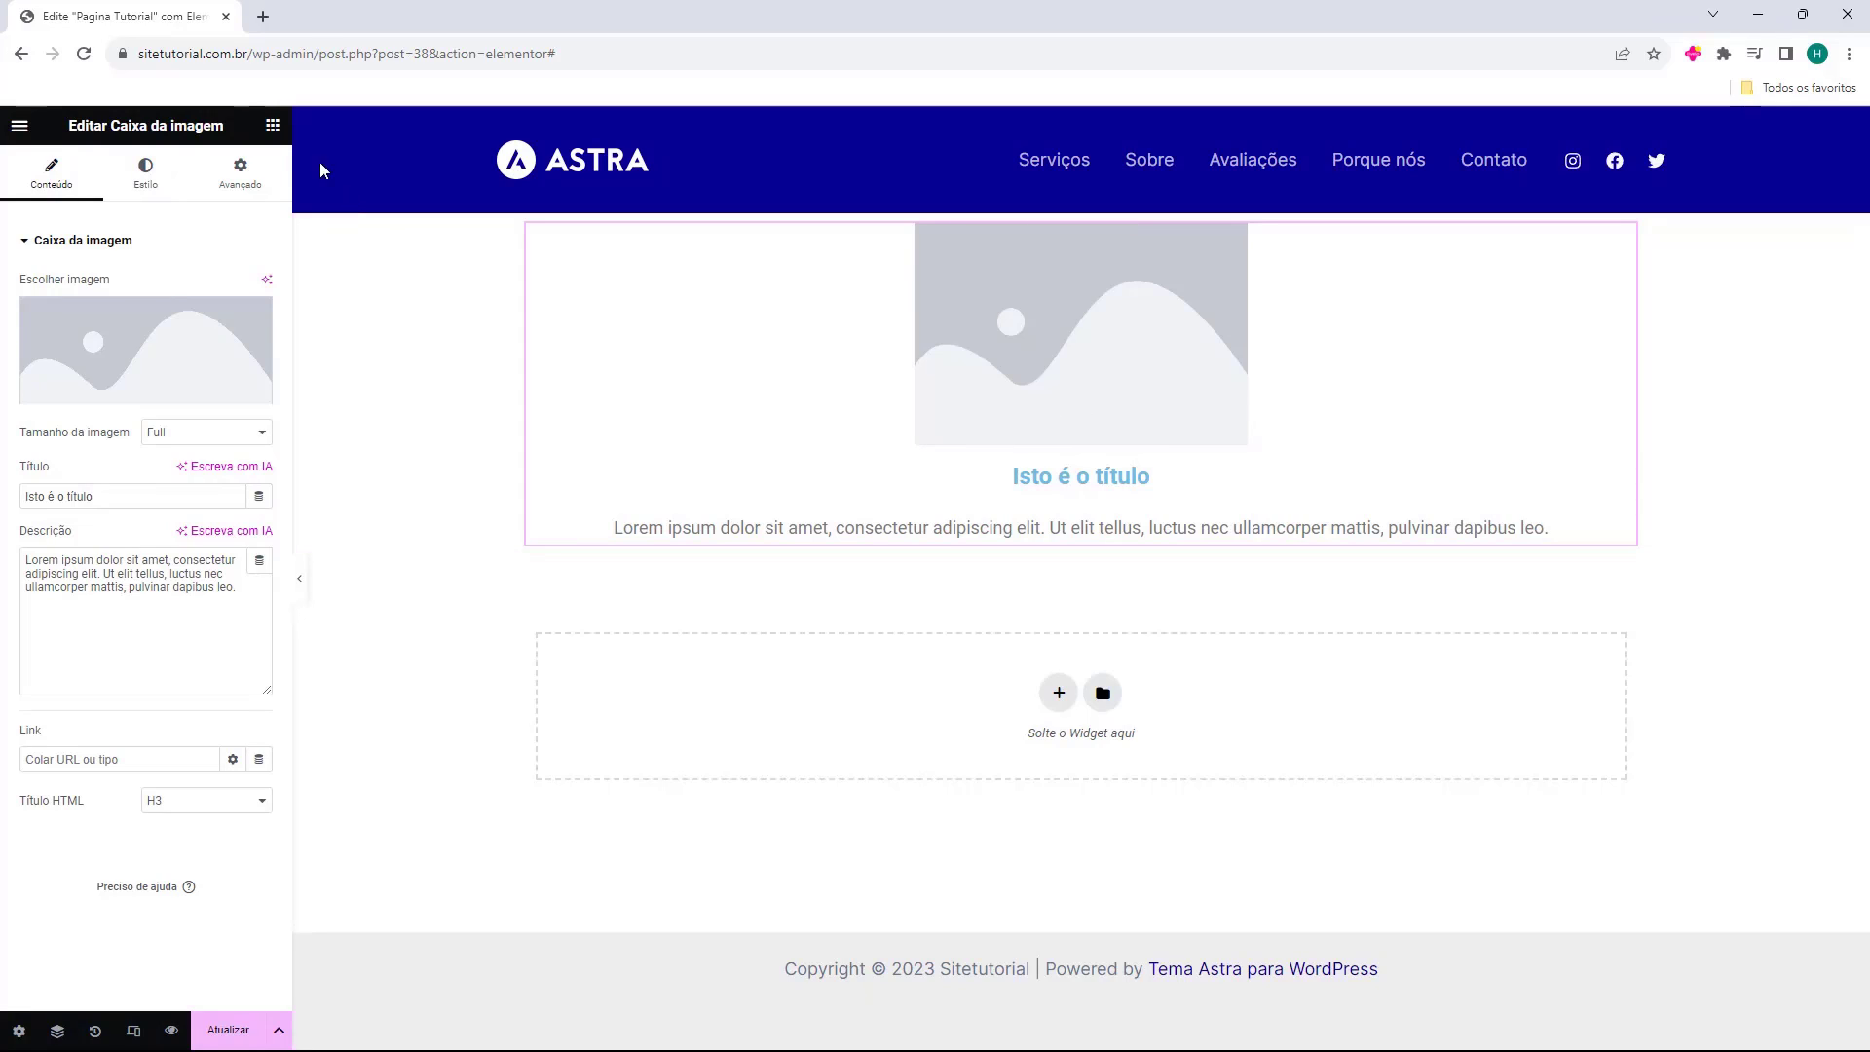
pyautogui.click(272, 125)
pyautogui.moveTo(210, 484); pyautogui.dragTo(897, 546)
pyautogui.scroll(-4, 474, 557)
pyautogui.click(273, 125)
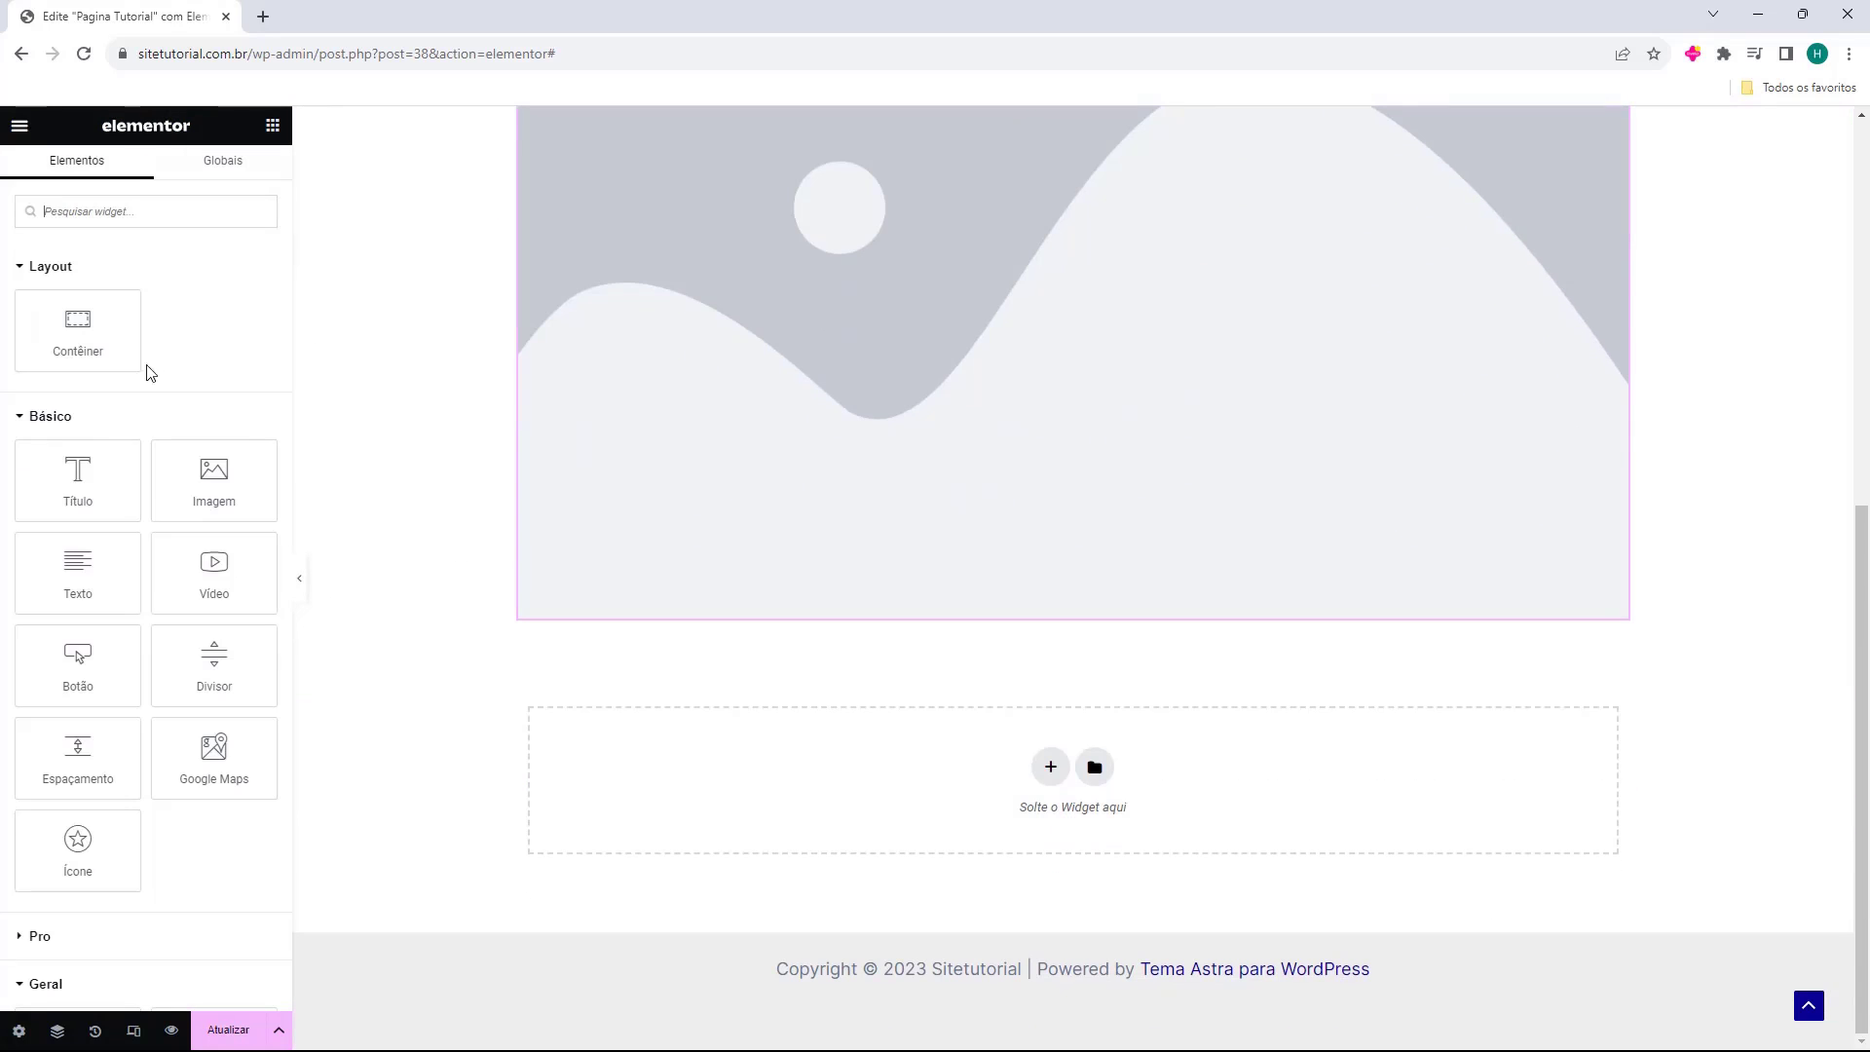
pyautogui.moveTo(82, 476); pyautogui.dragTo(903, 625)
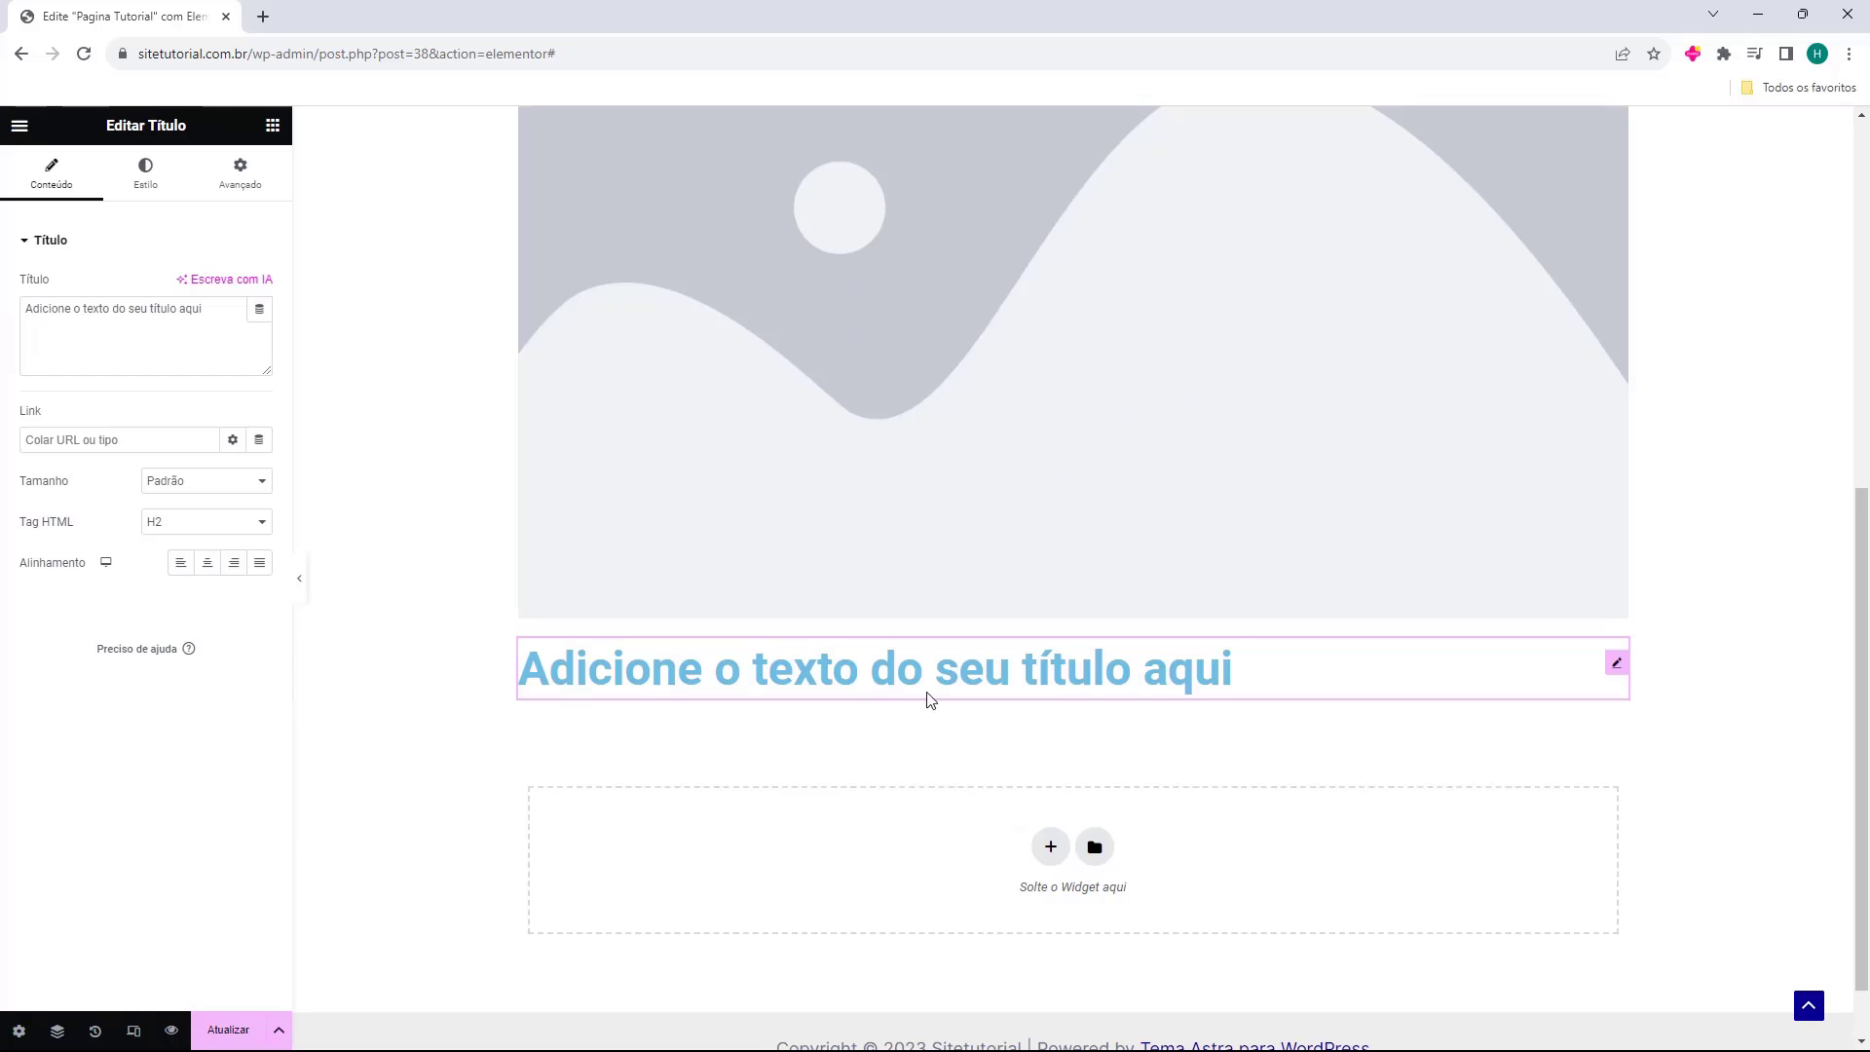
pyautogui.hotkey('ctrl', 'z')
pyautogui.hotkey('ctrl', 'z')
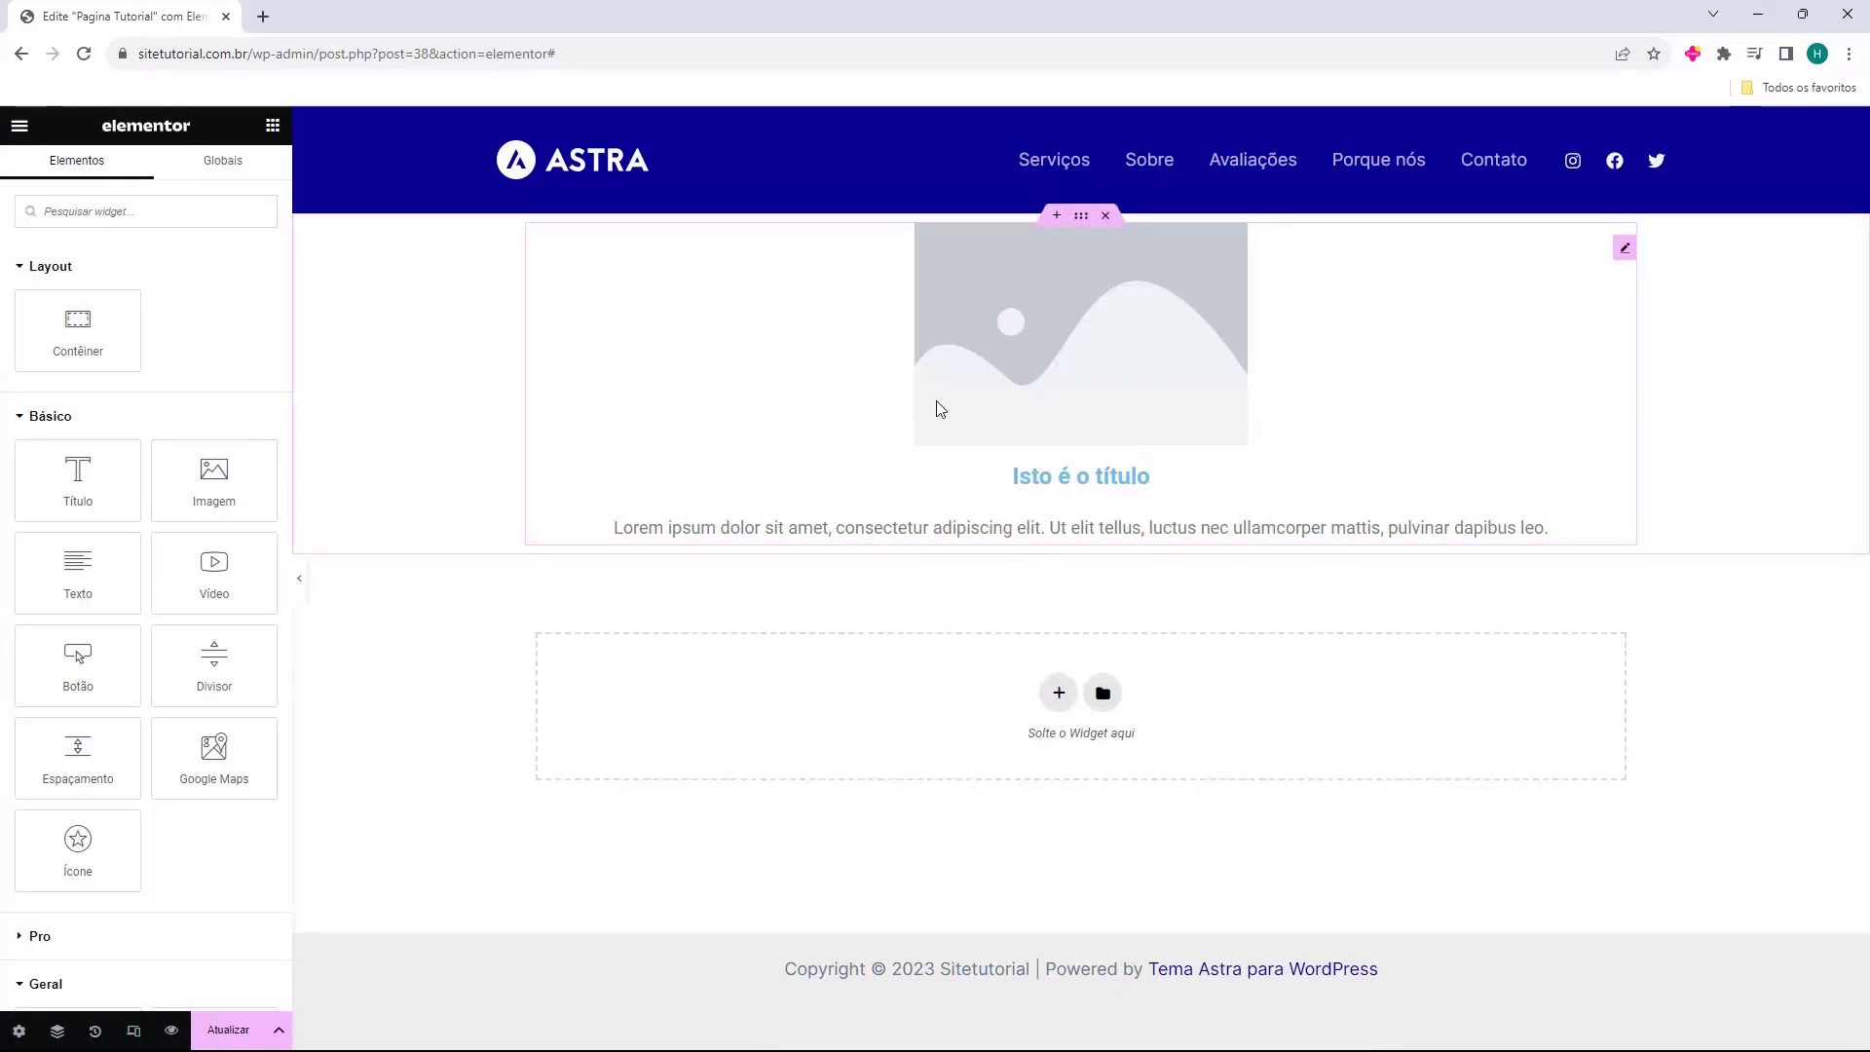
# Set the image box's picture to Imagem-Exemplo.png from the media library
pyautogui.click(992, 381)
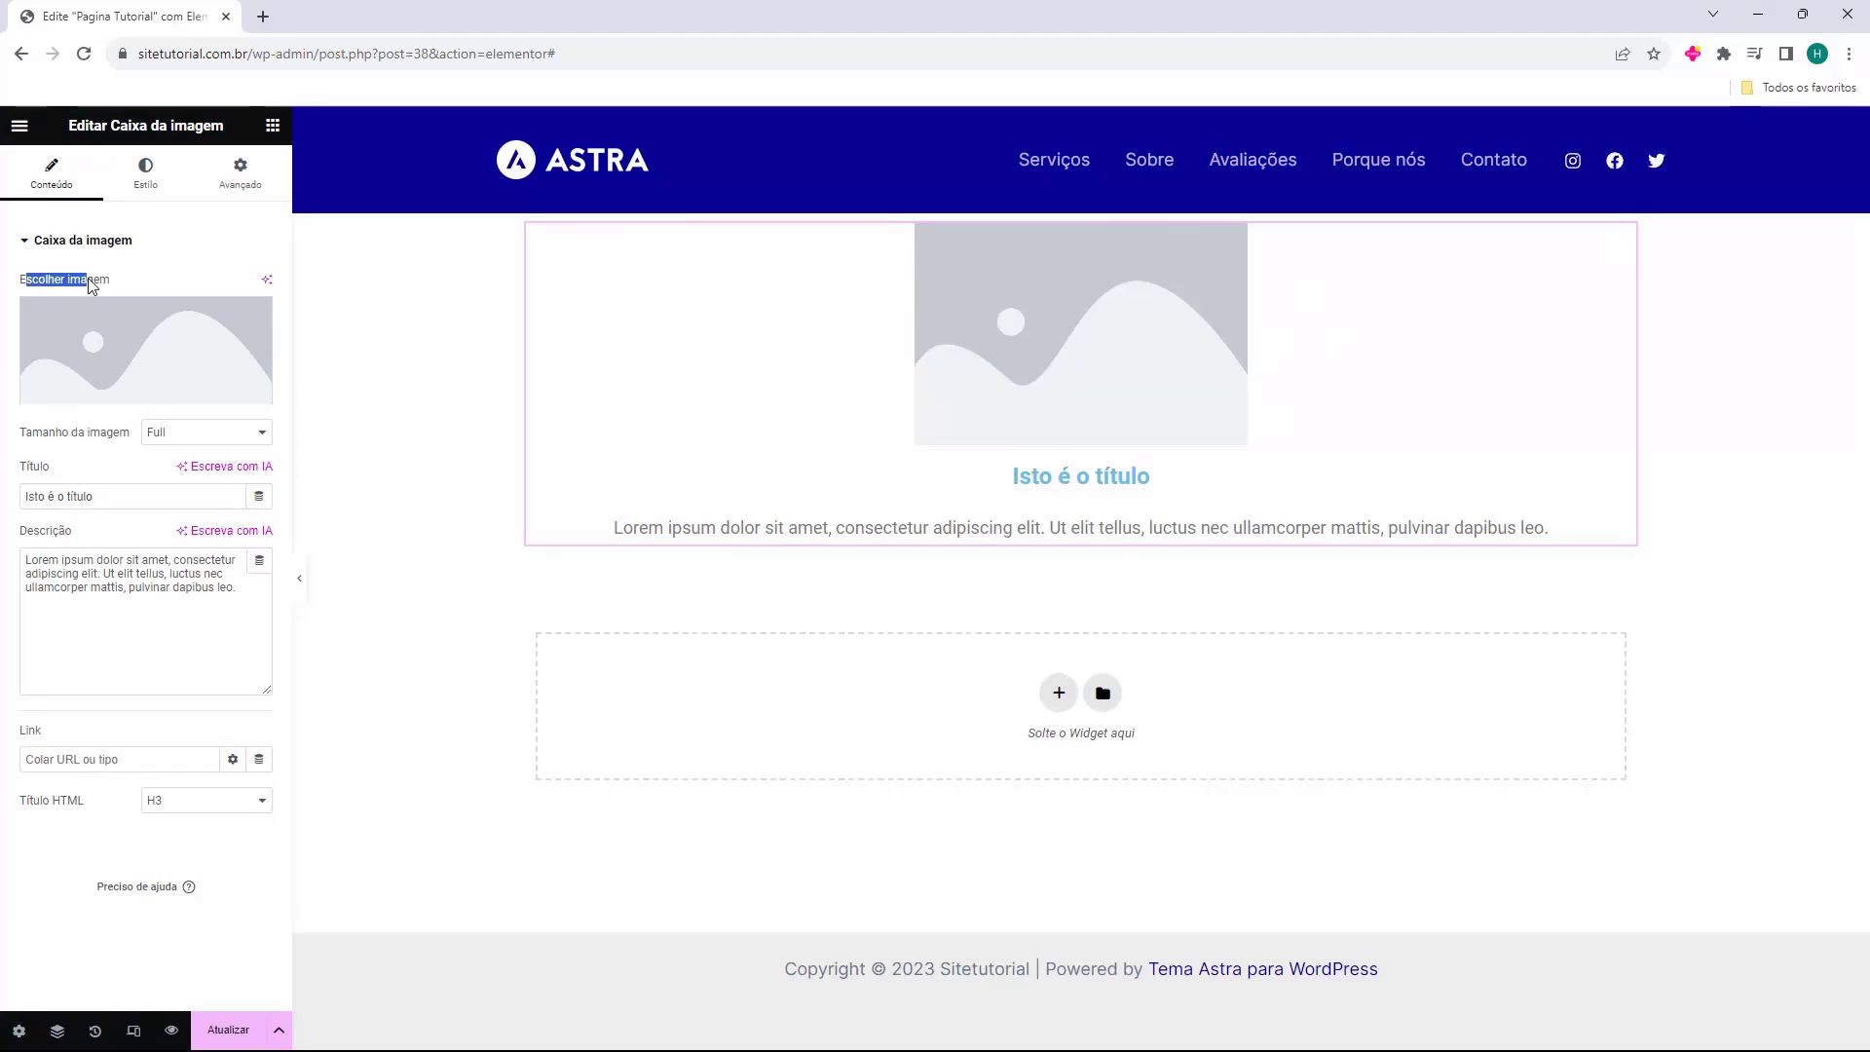
pyautogui.click(165, 343)
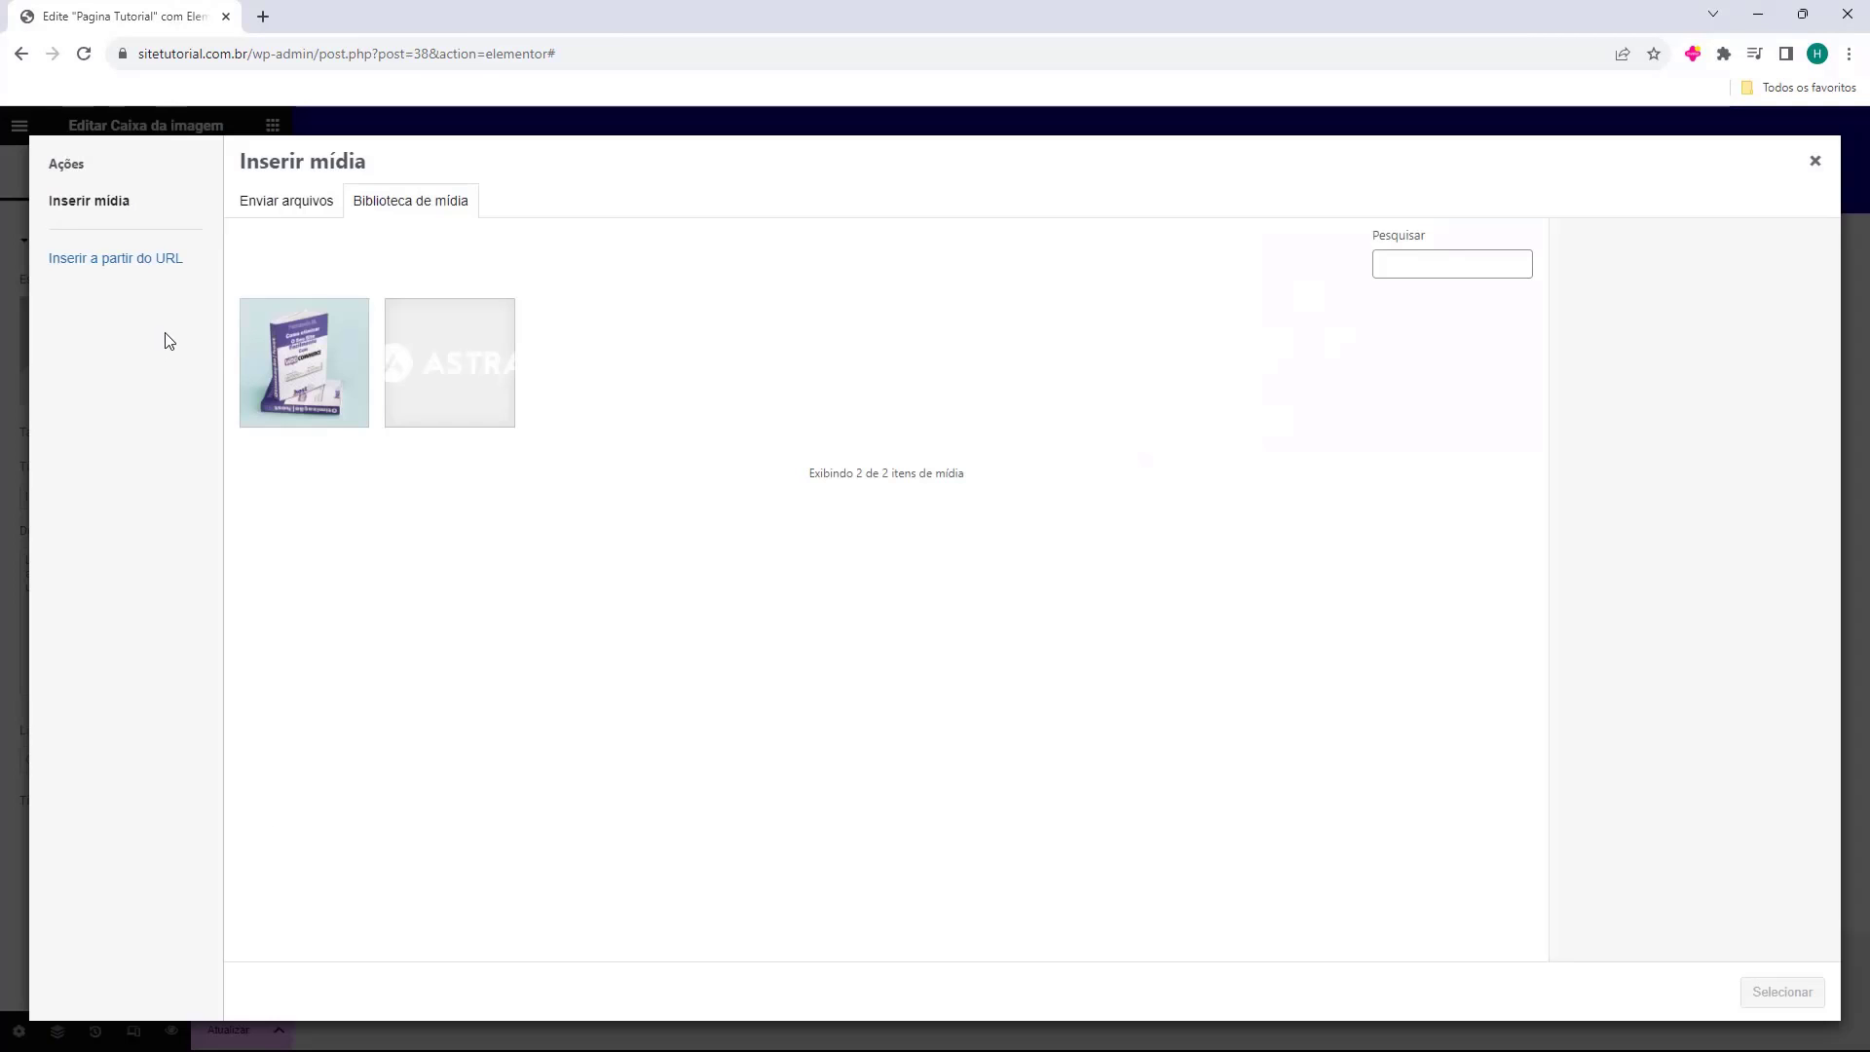
pyautogui.click(291, 206)
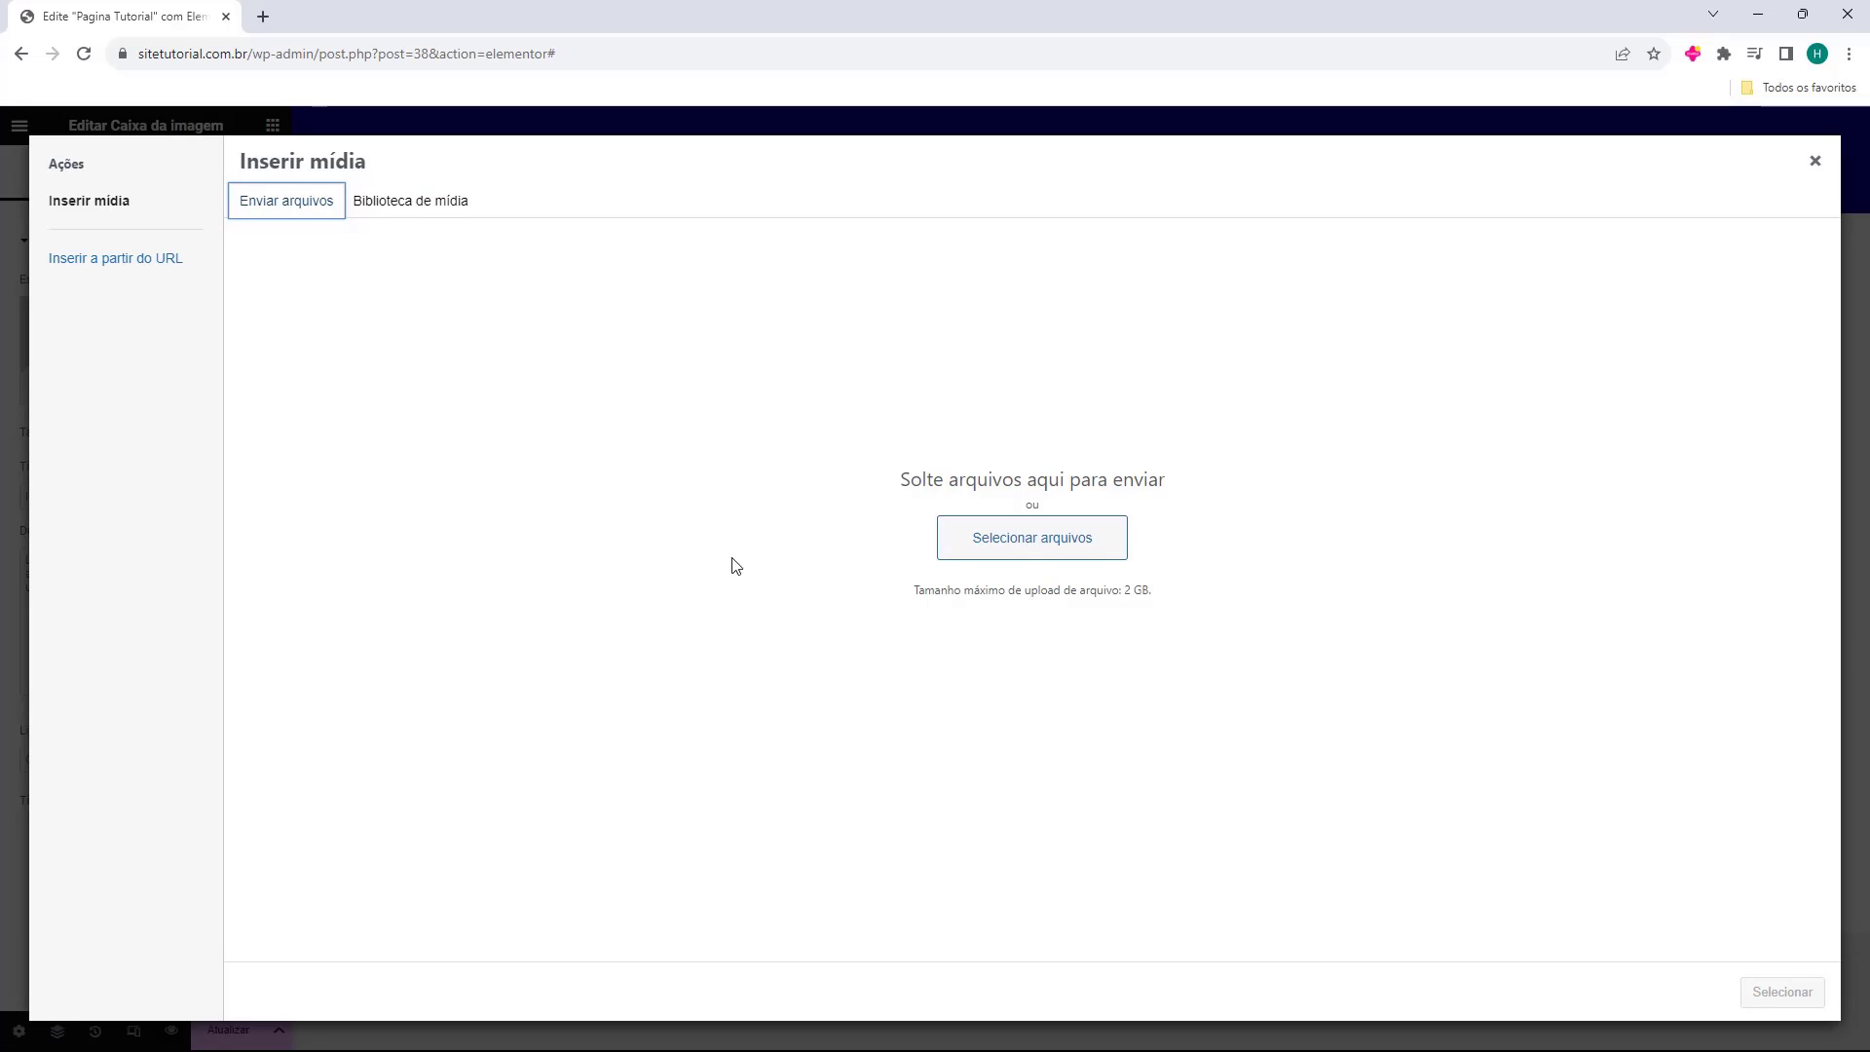
pyautogui.click(384, 200)
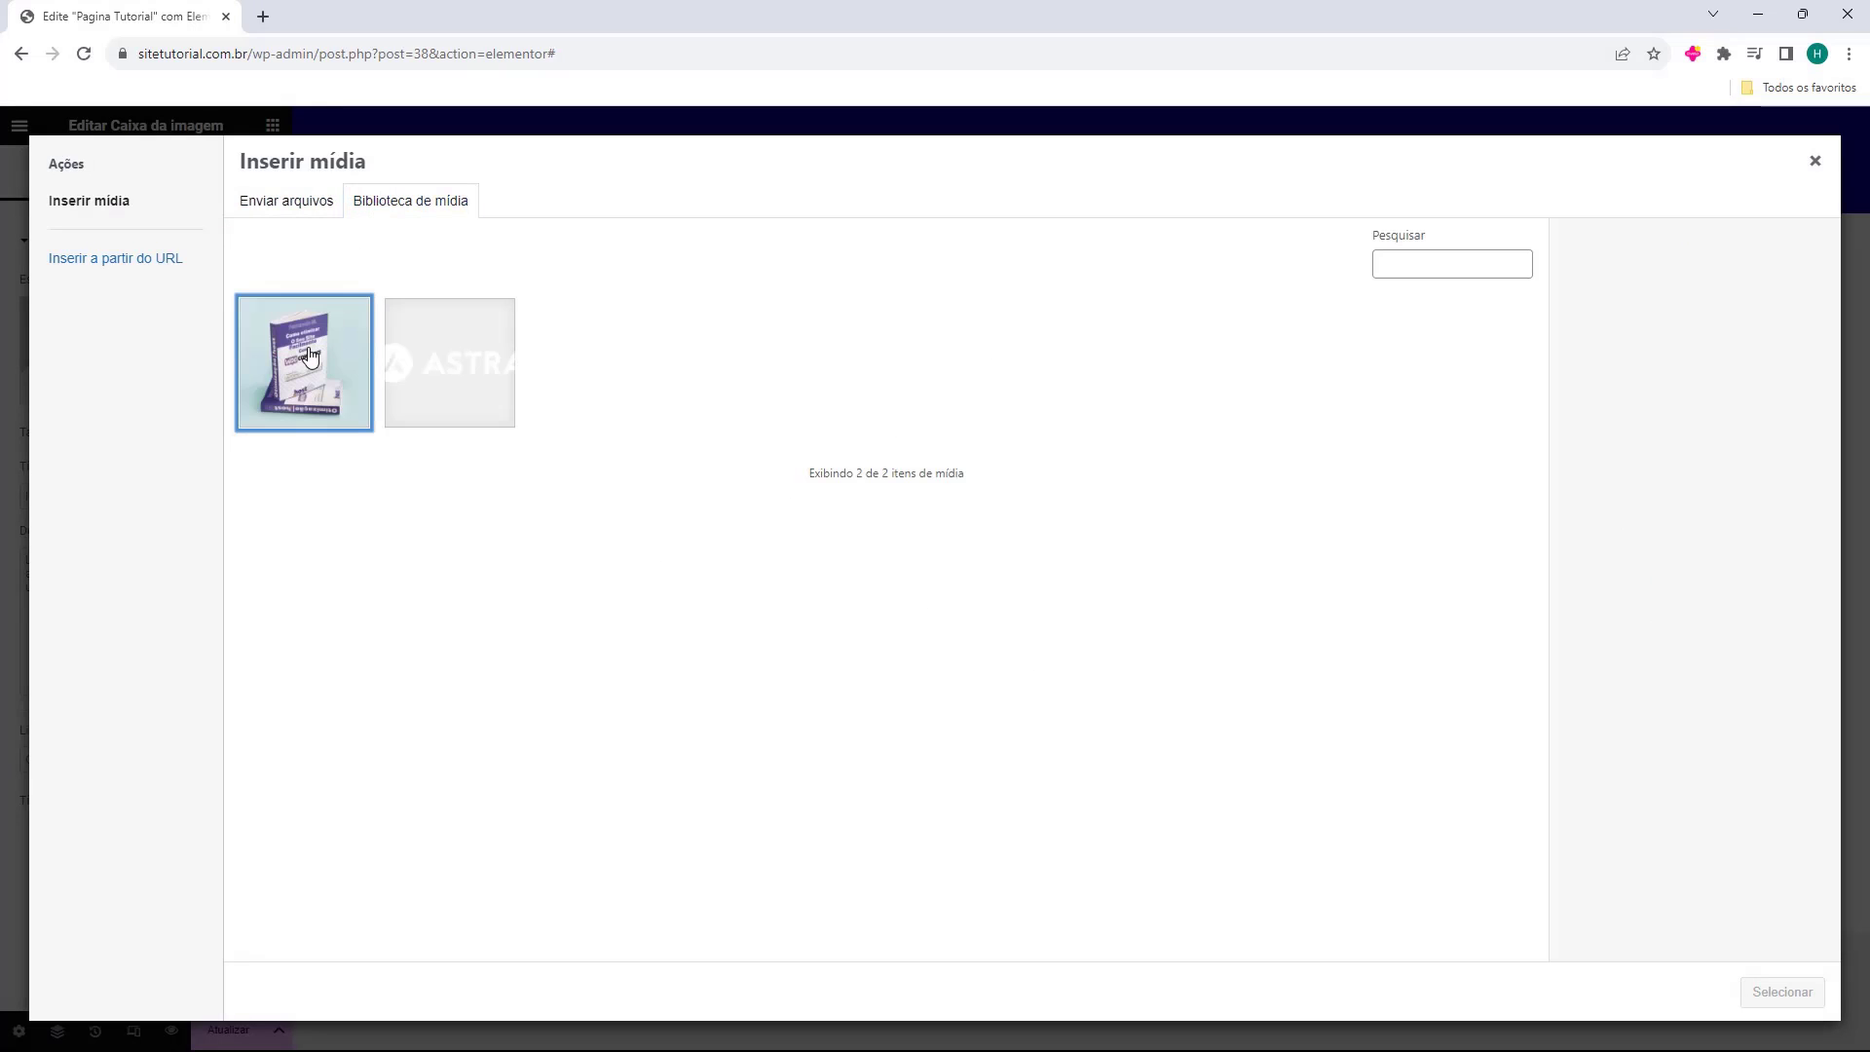
pyautogui.click(310, 356)
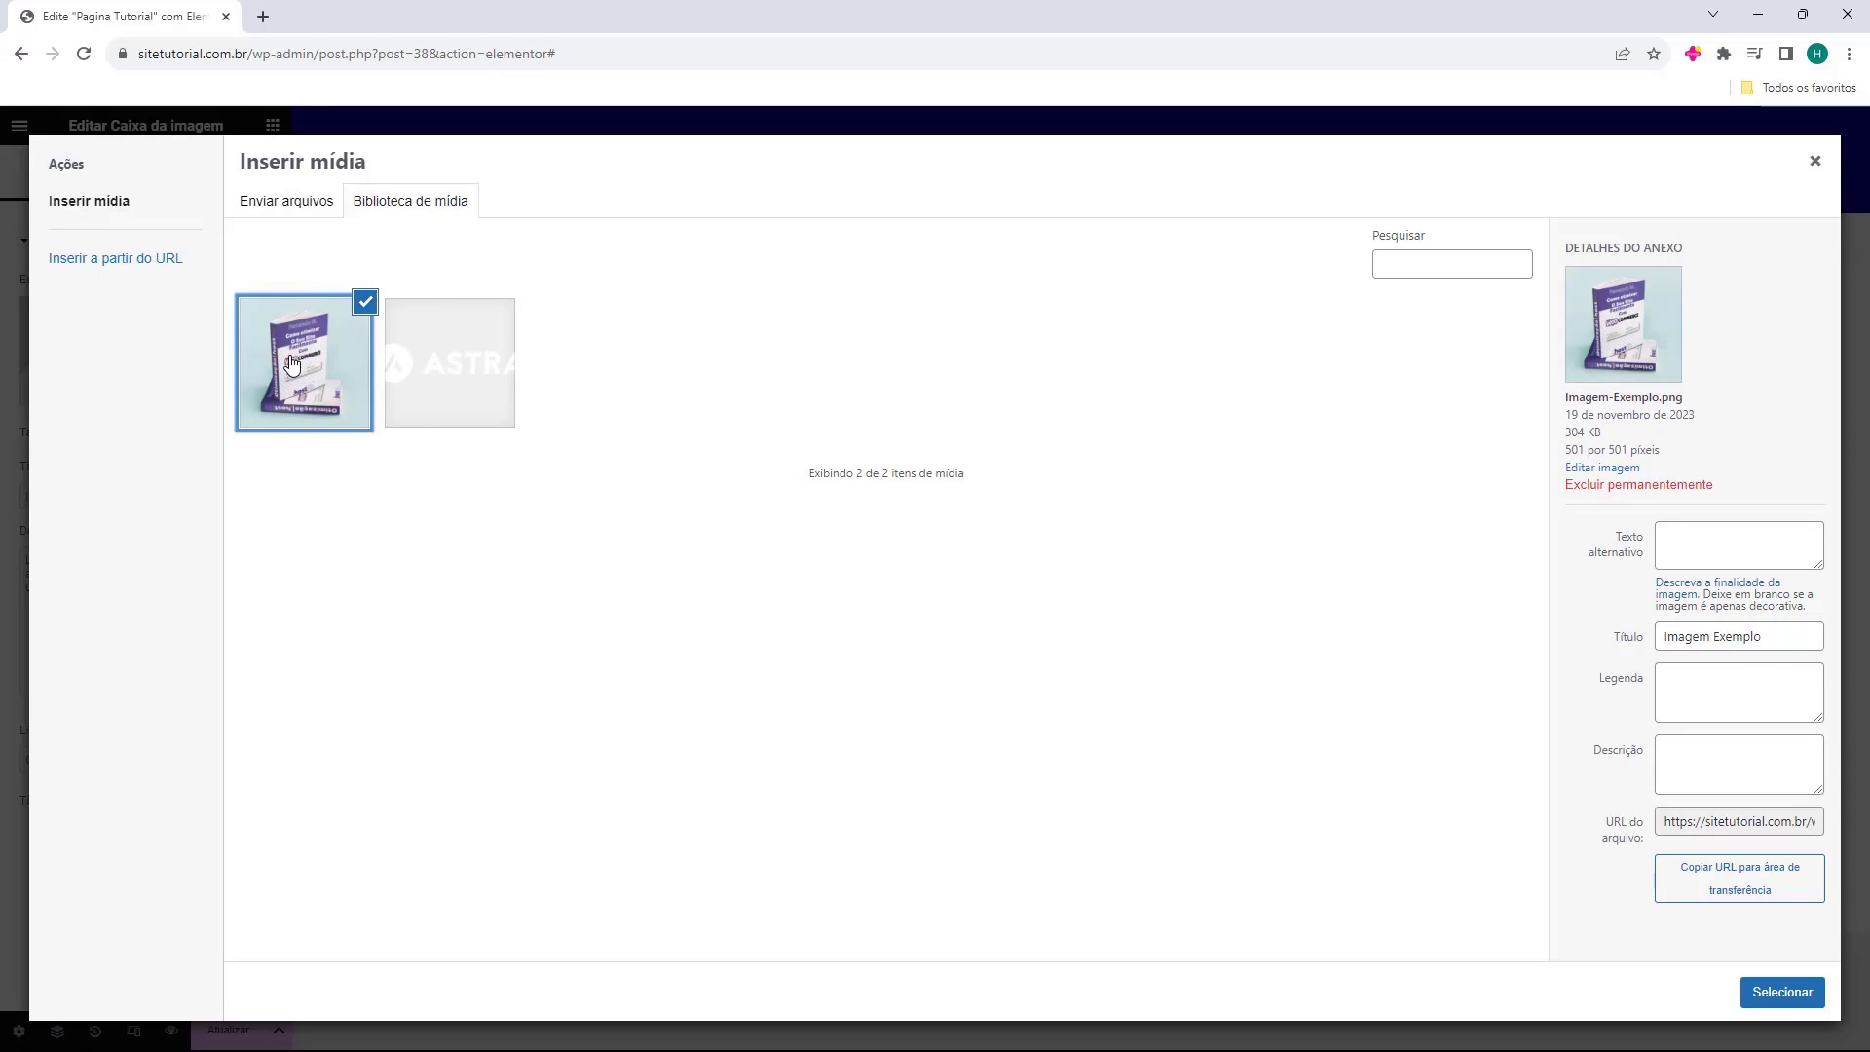
pyautogui.click(1781, 992)
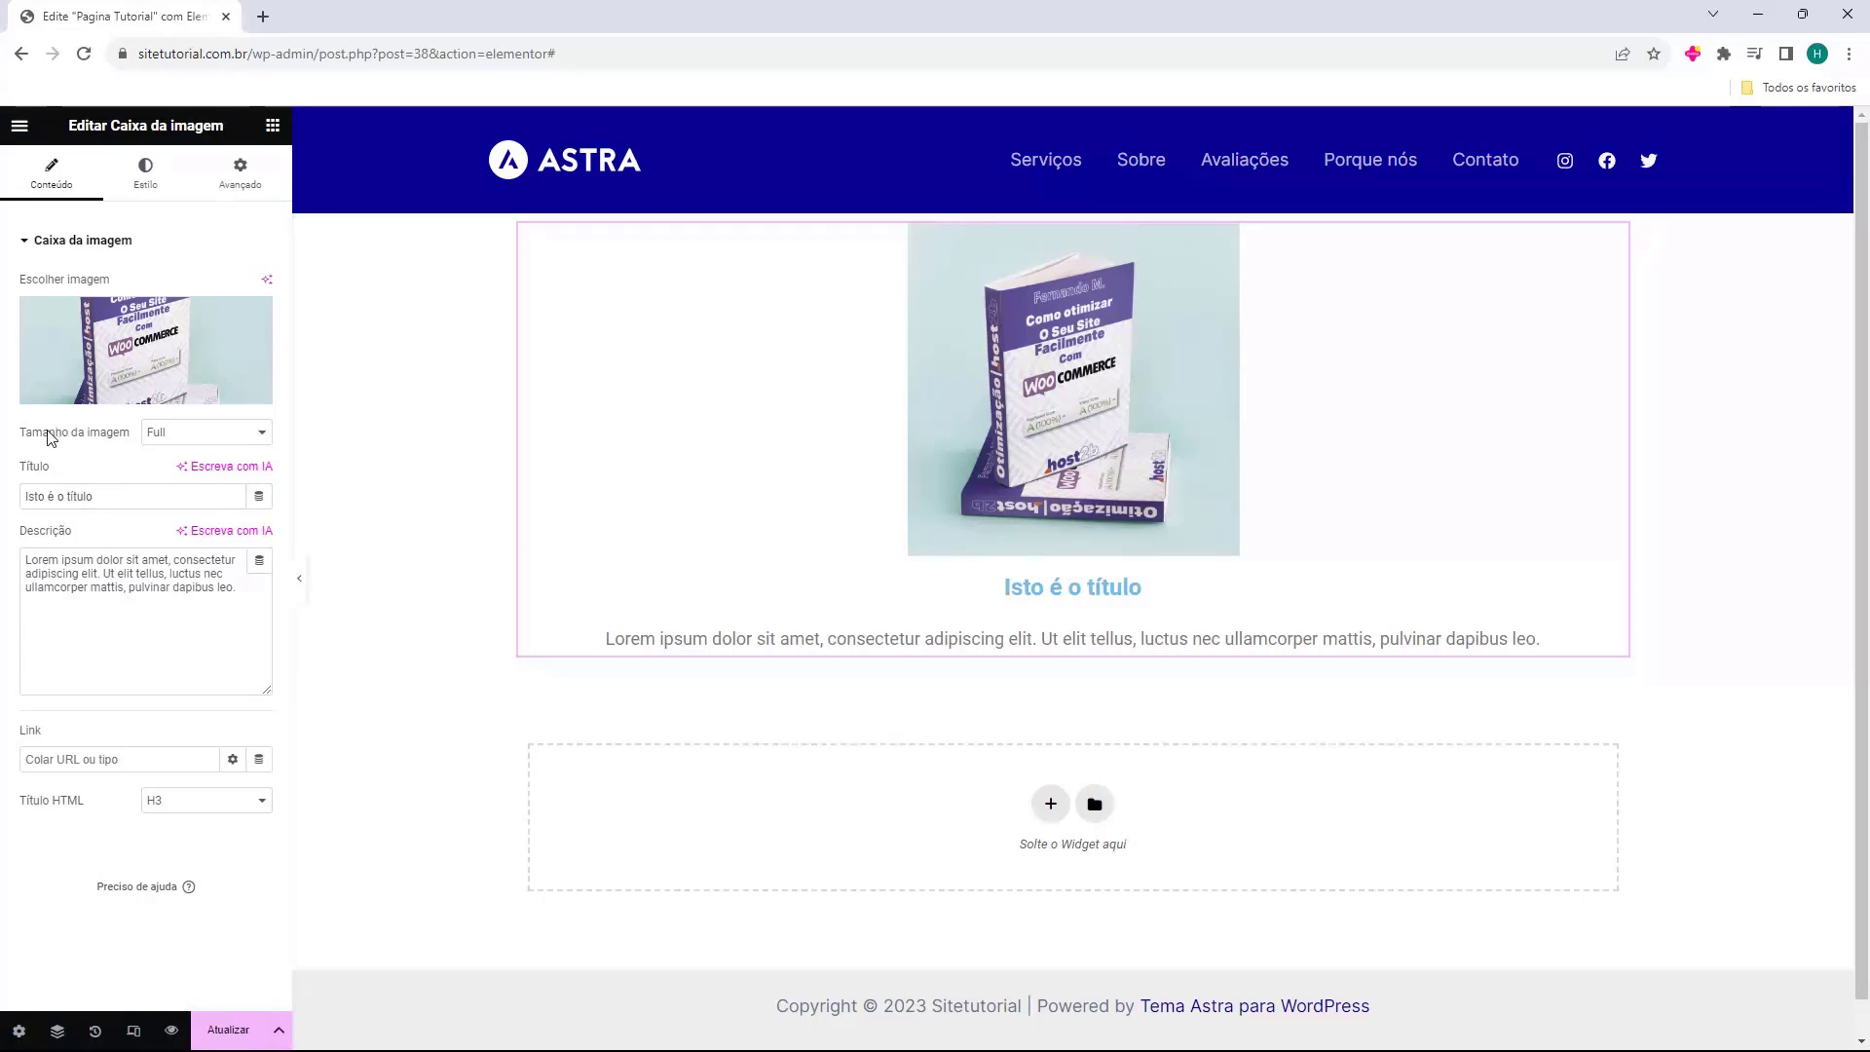
# Try the Thumbnail - 150 x 150 and Medium - 300 x 300 sizes on the image box's picture and return it to Full
pyautogui.moveTo(20, 433); pyautogui.dragTo(109, 437)
pyautogui.click(185, 432)
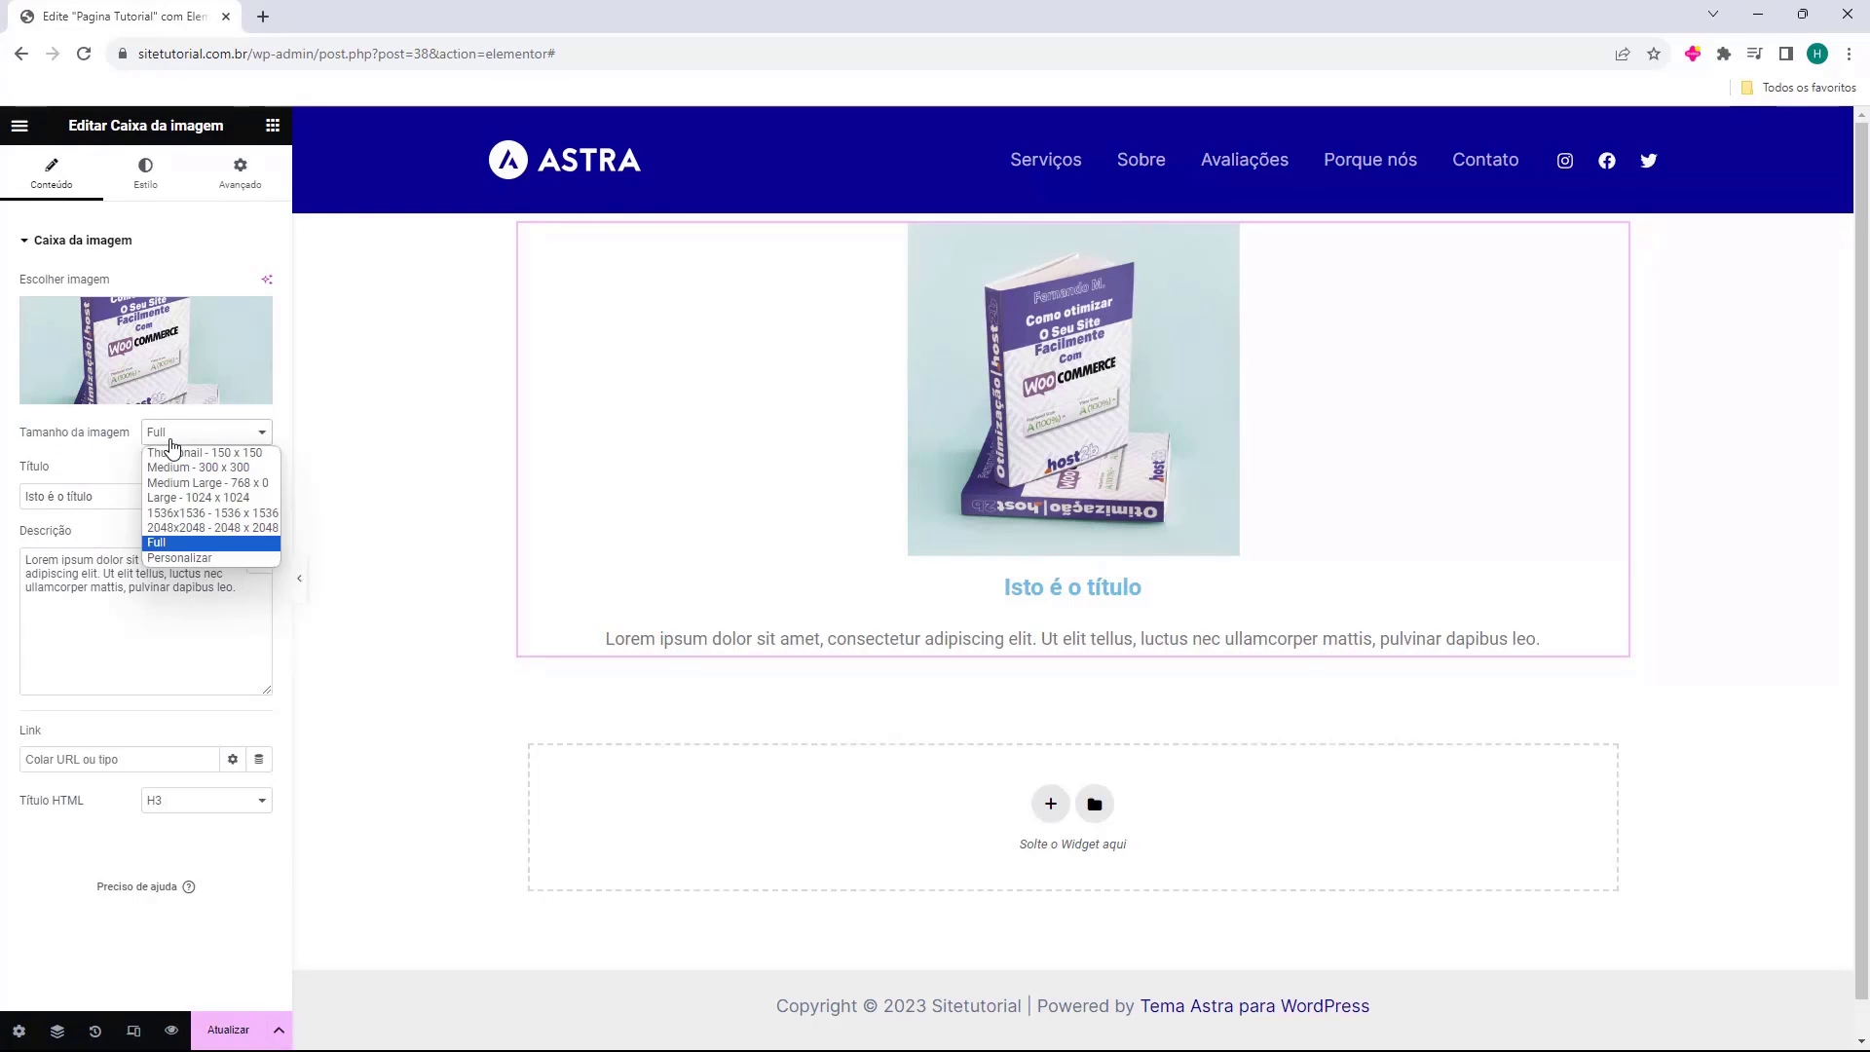
pyautogui.click(180, 454)
pyautogui.click(185, 434)
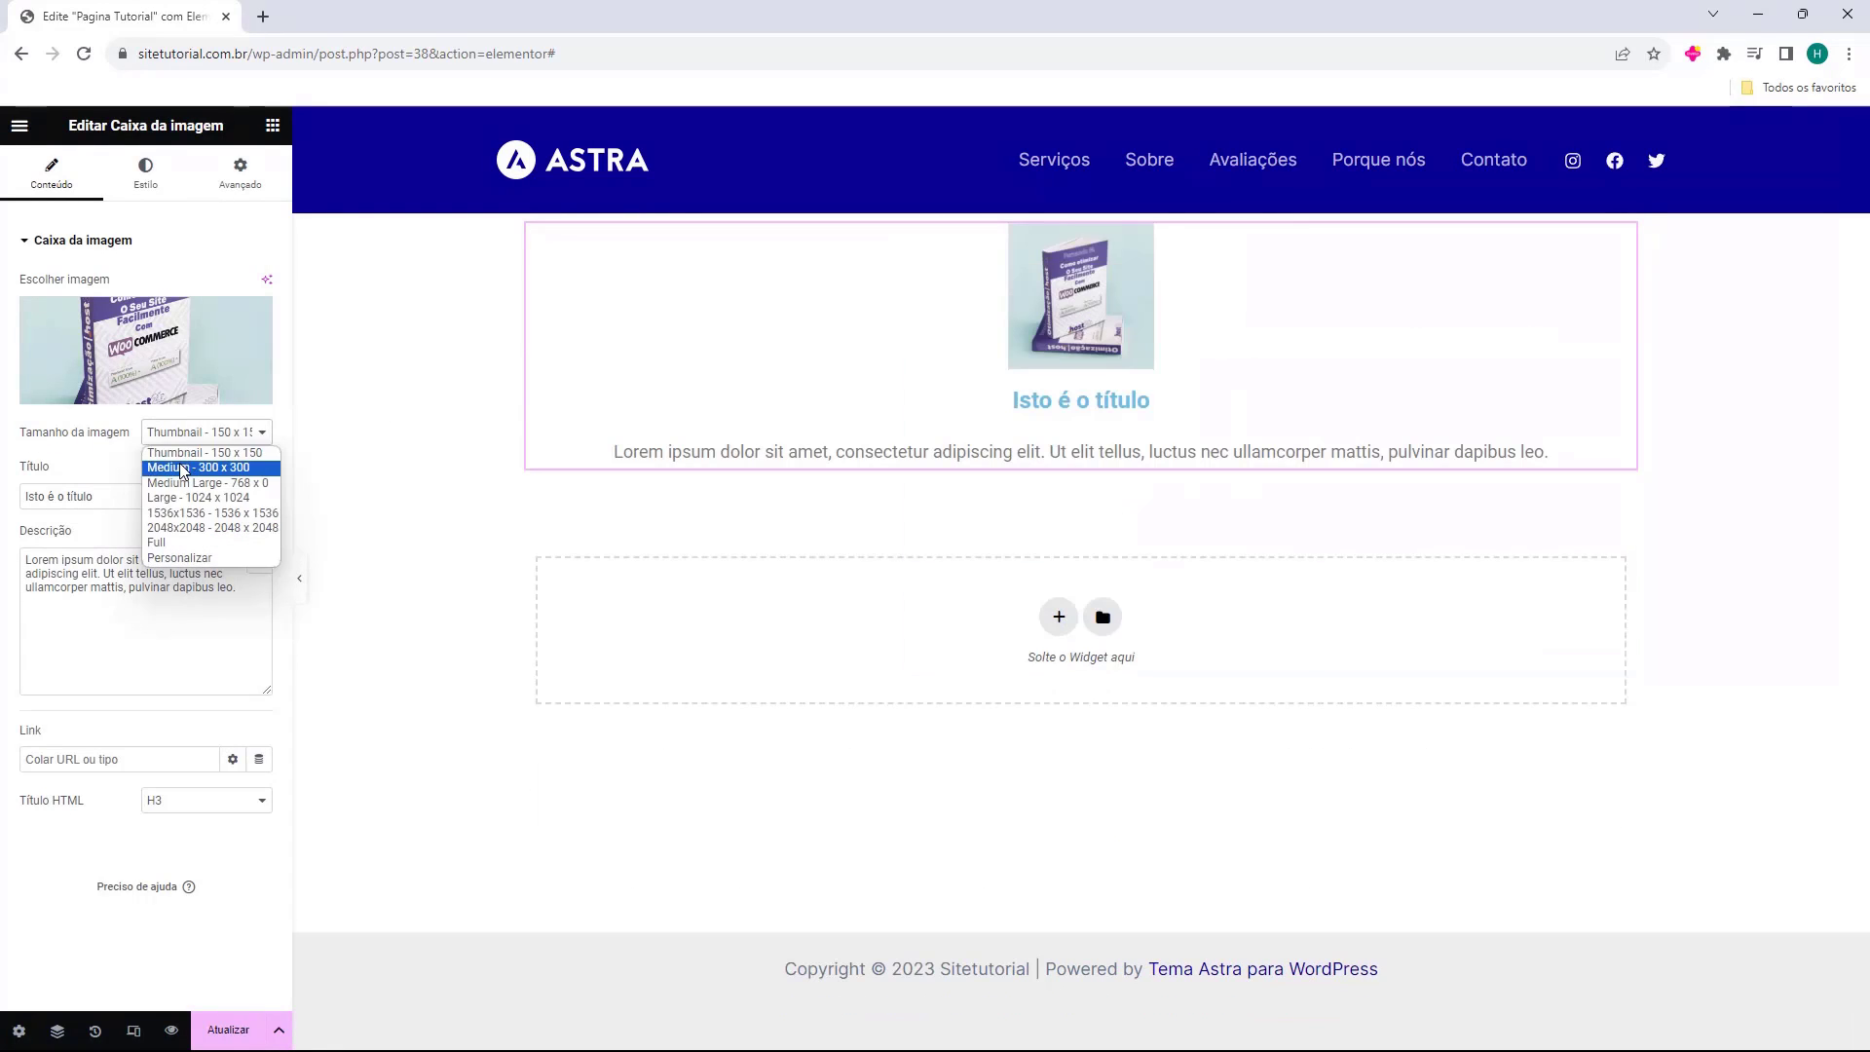
pyautogui.click(185, 468)
pyautogui.click(184, 435)
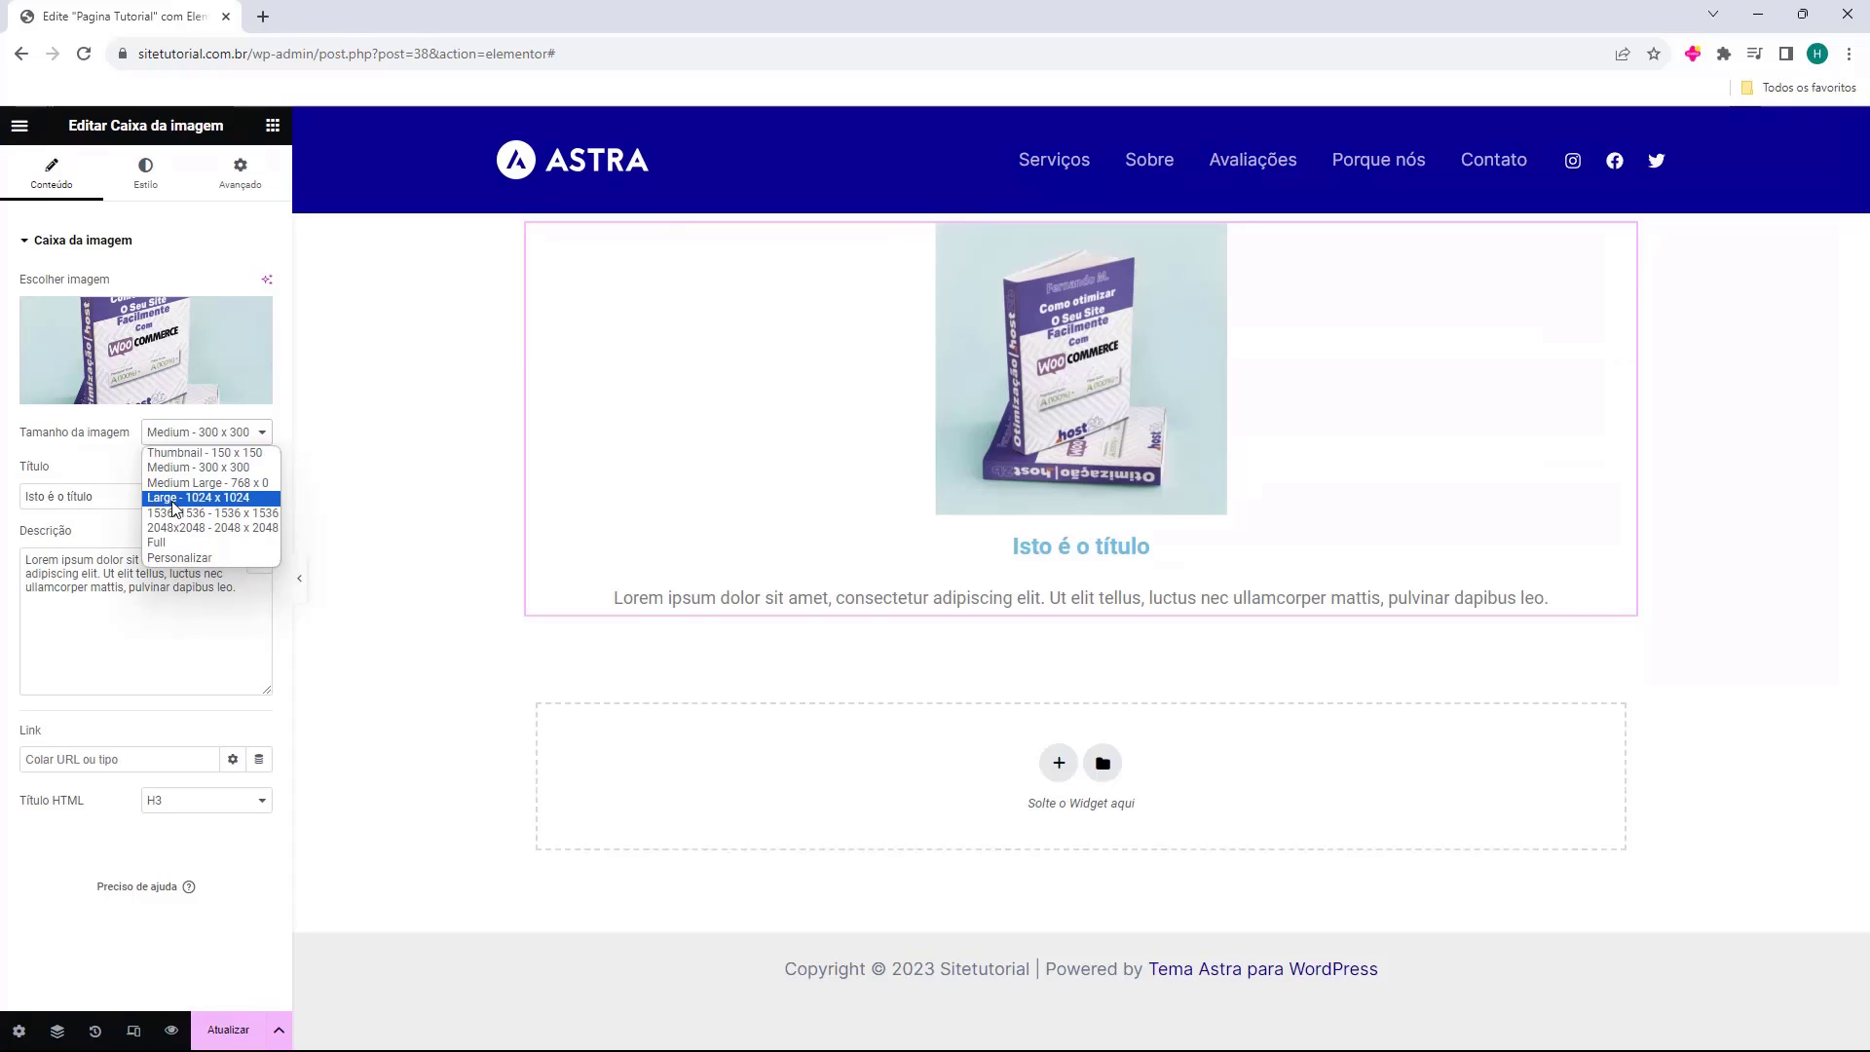
pyautogui.click(154, 543)
pyautogui.click(156, 445)
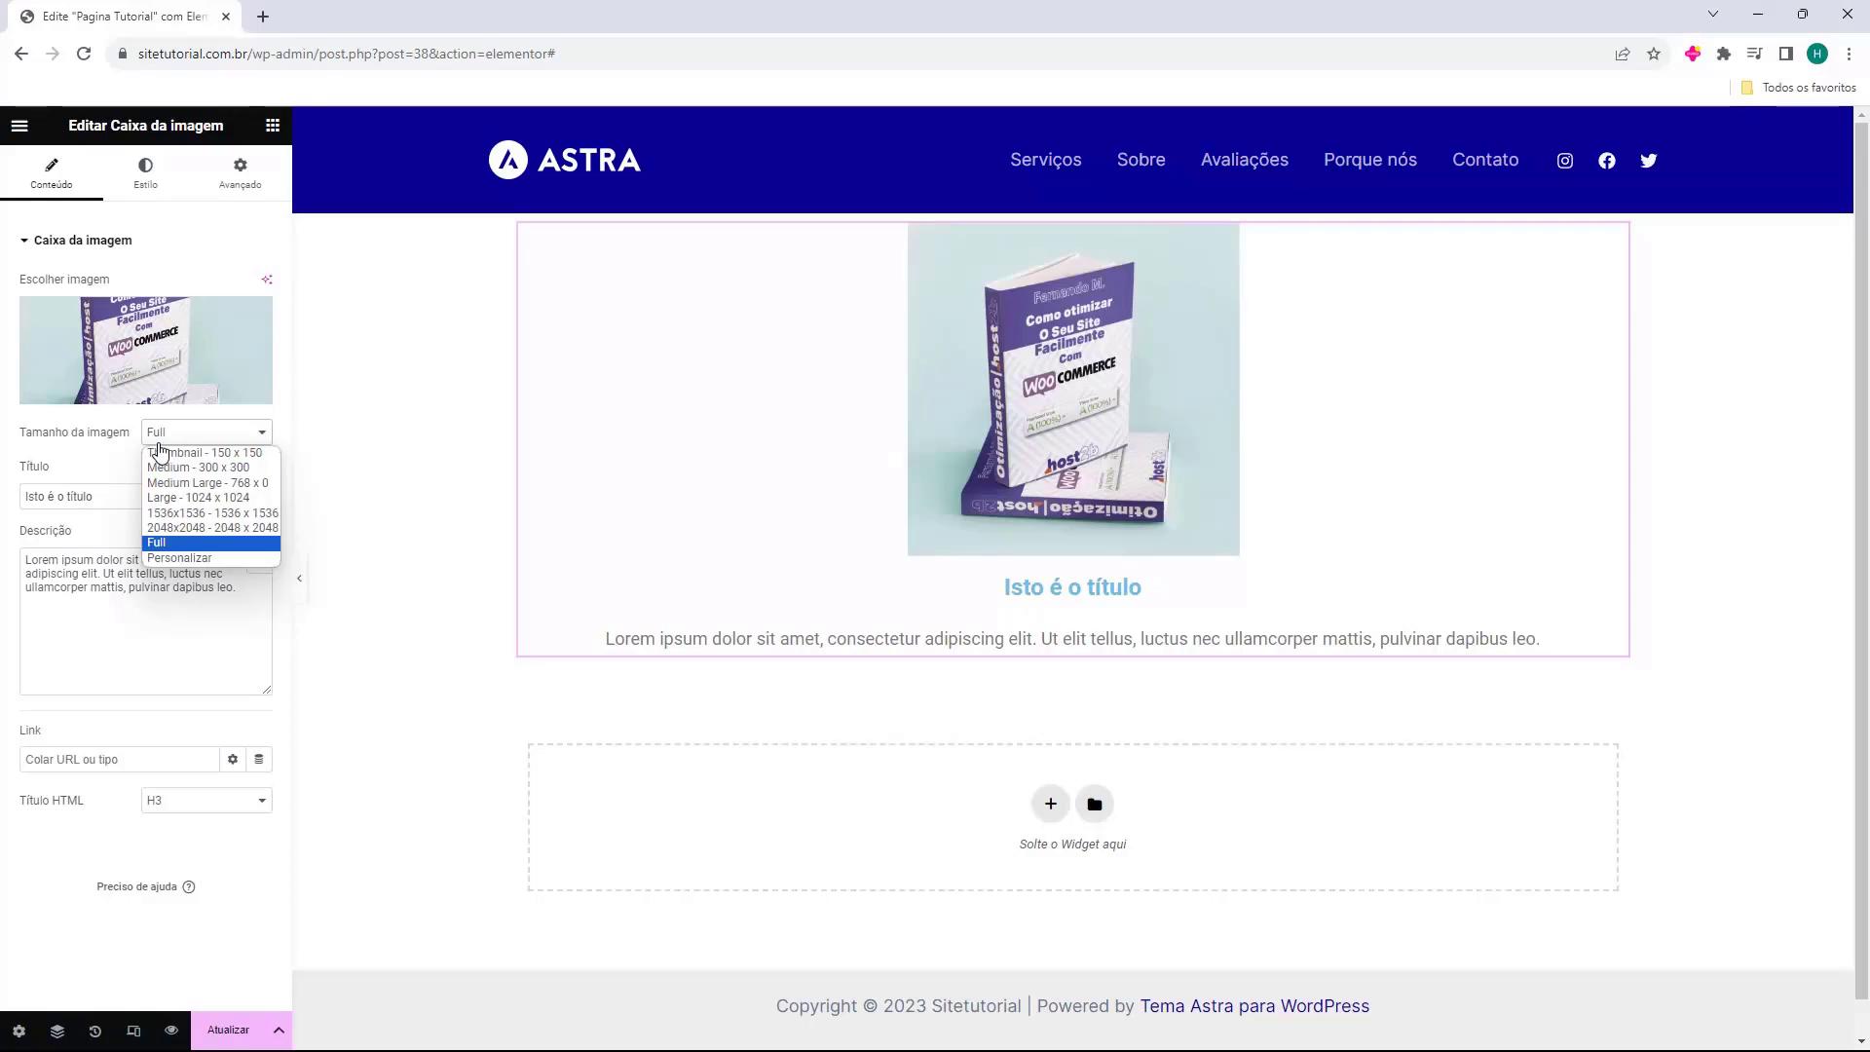
pyautogui.click(155, 445)
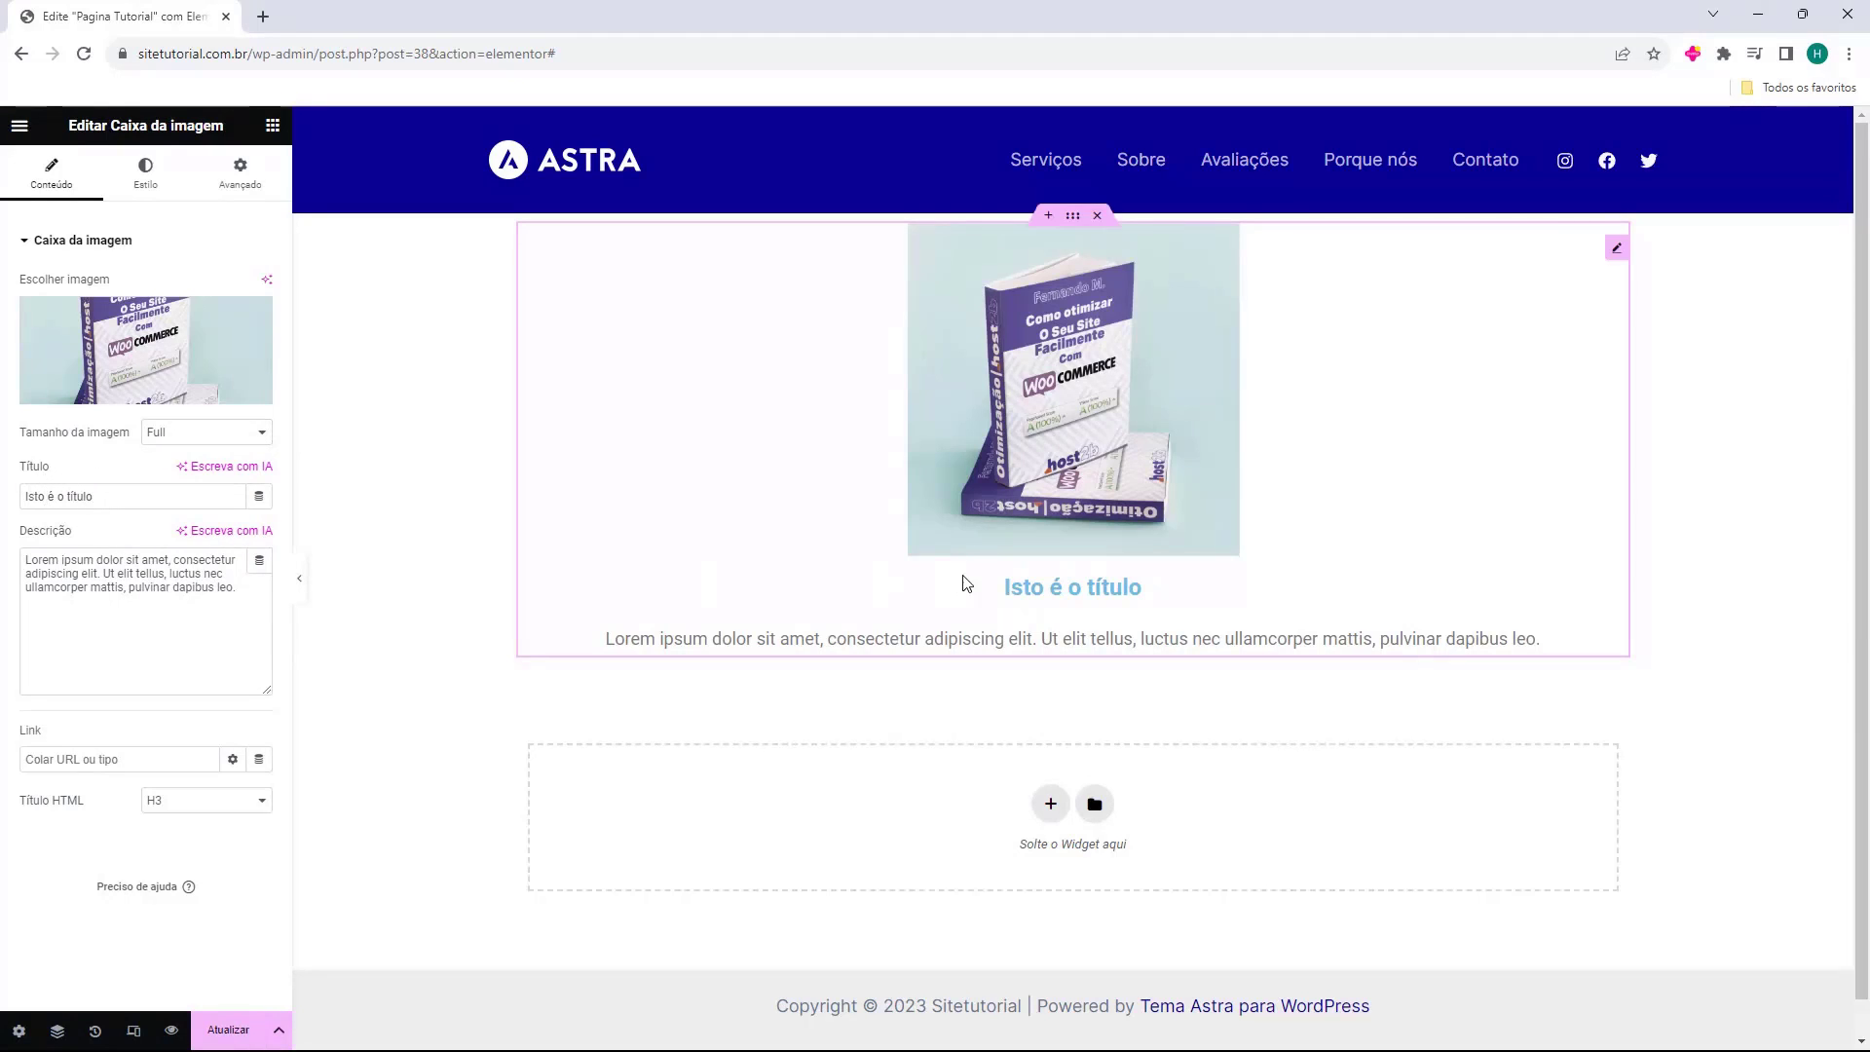
# Replace the image box's title with "Exemplo de Titulo" and append a second copy of the lorem ipsum text to its description
pyautogui.tripleClick(120, 500)
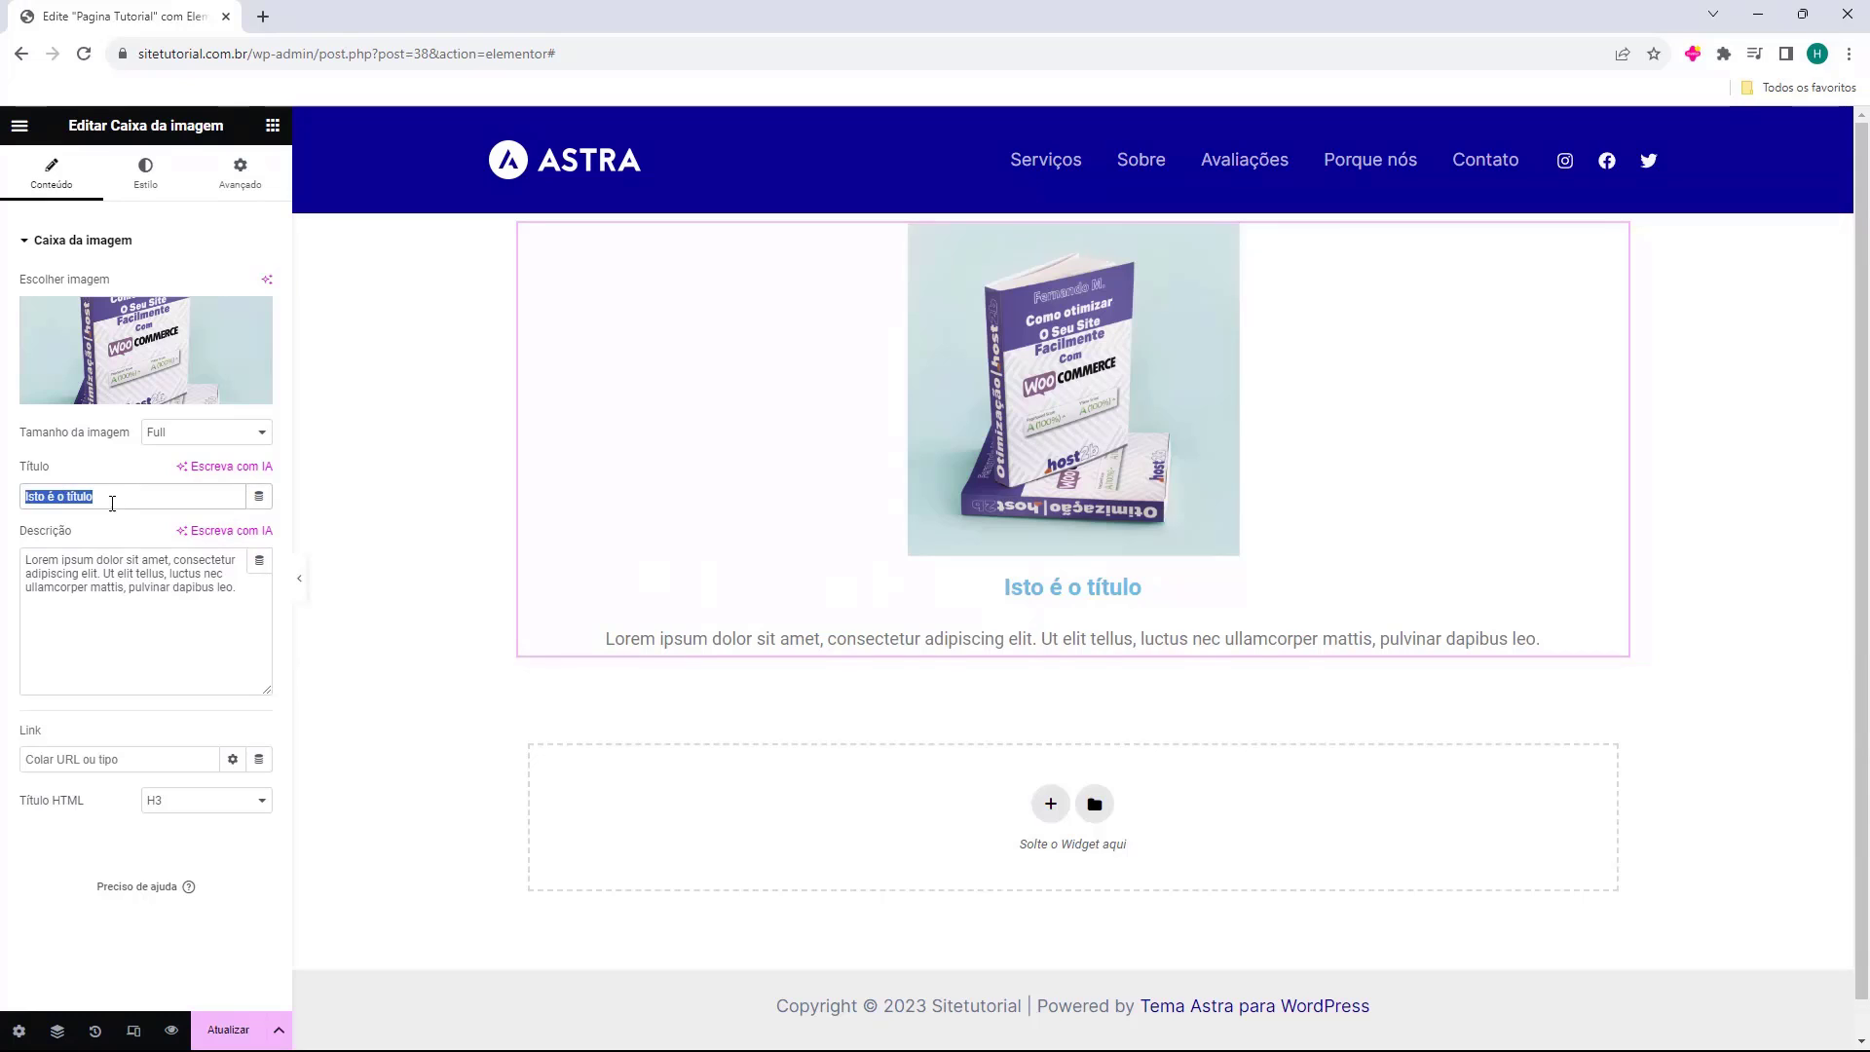
pyautogui.press('BackSpace')
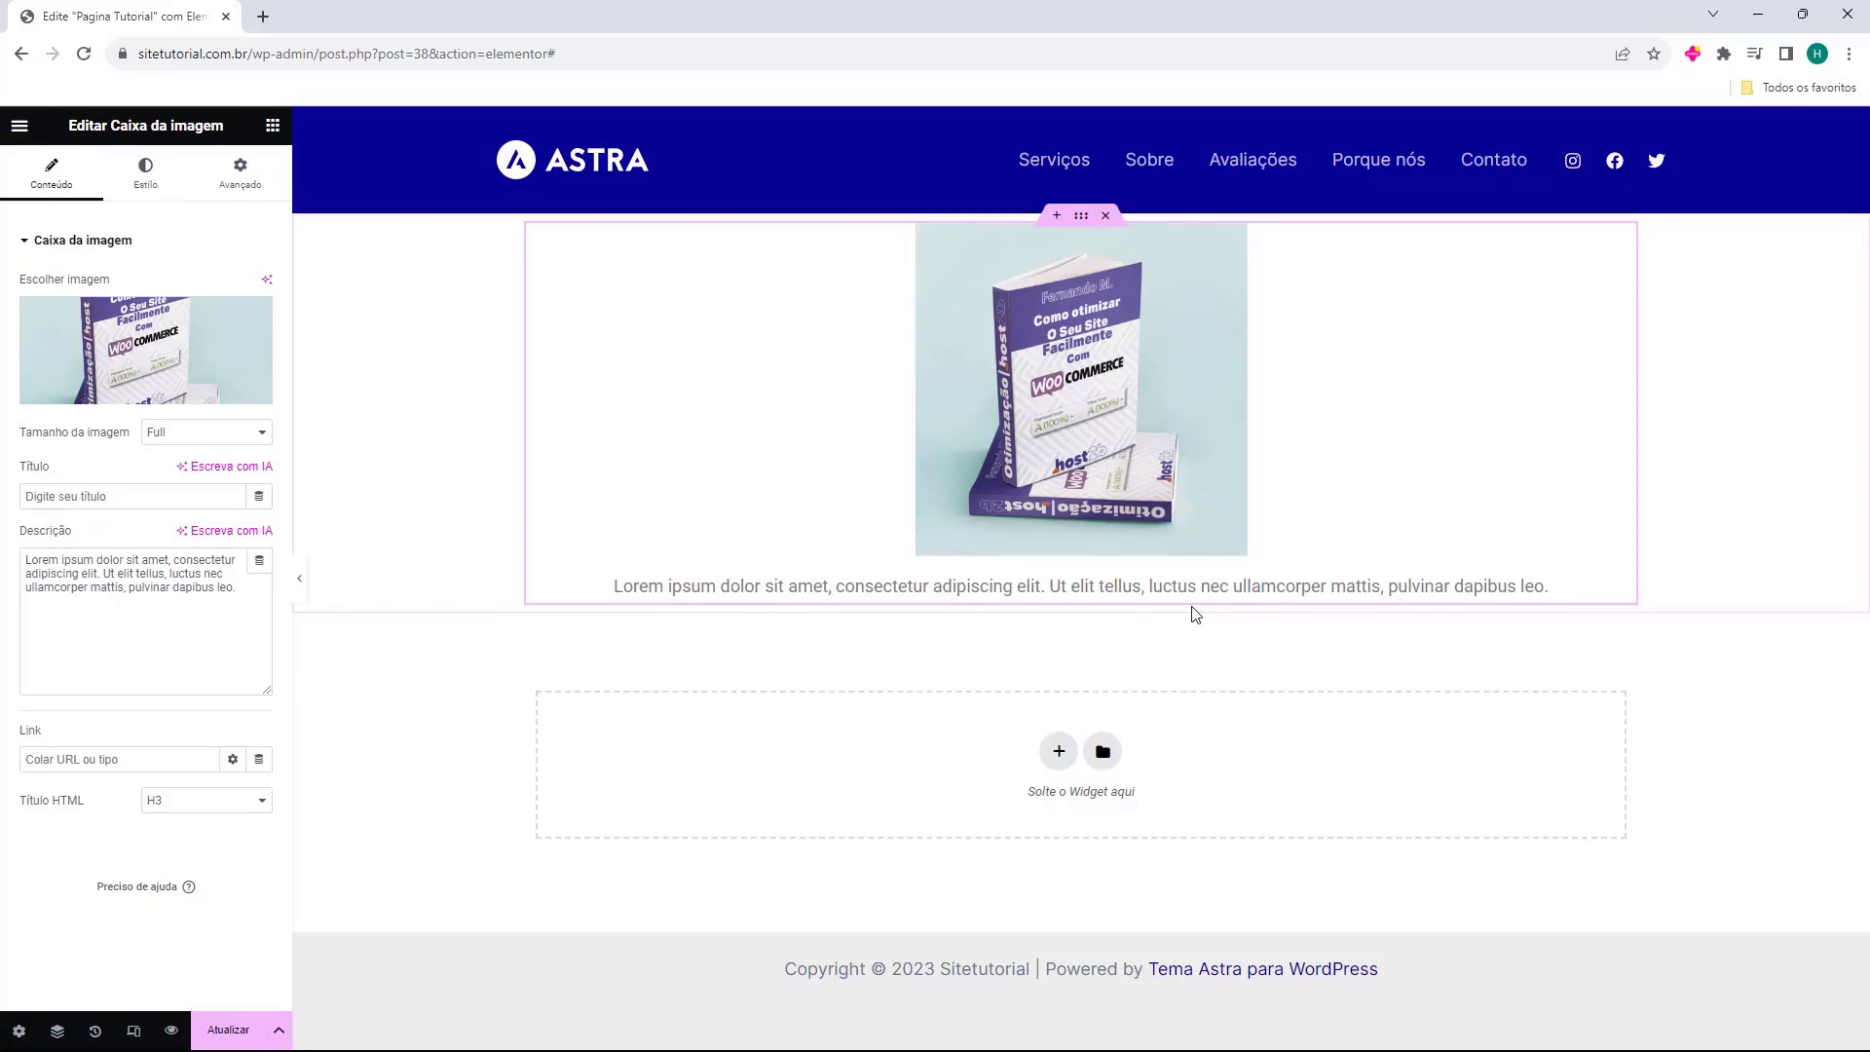
pyautogui.click(120, 497)
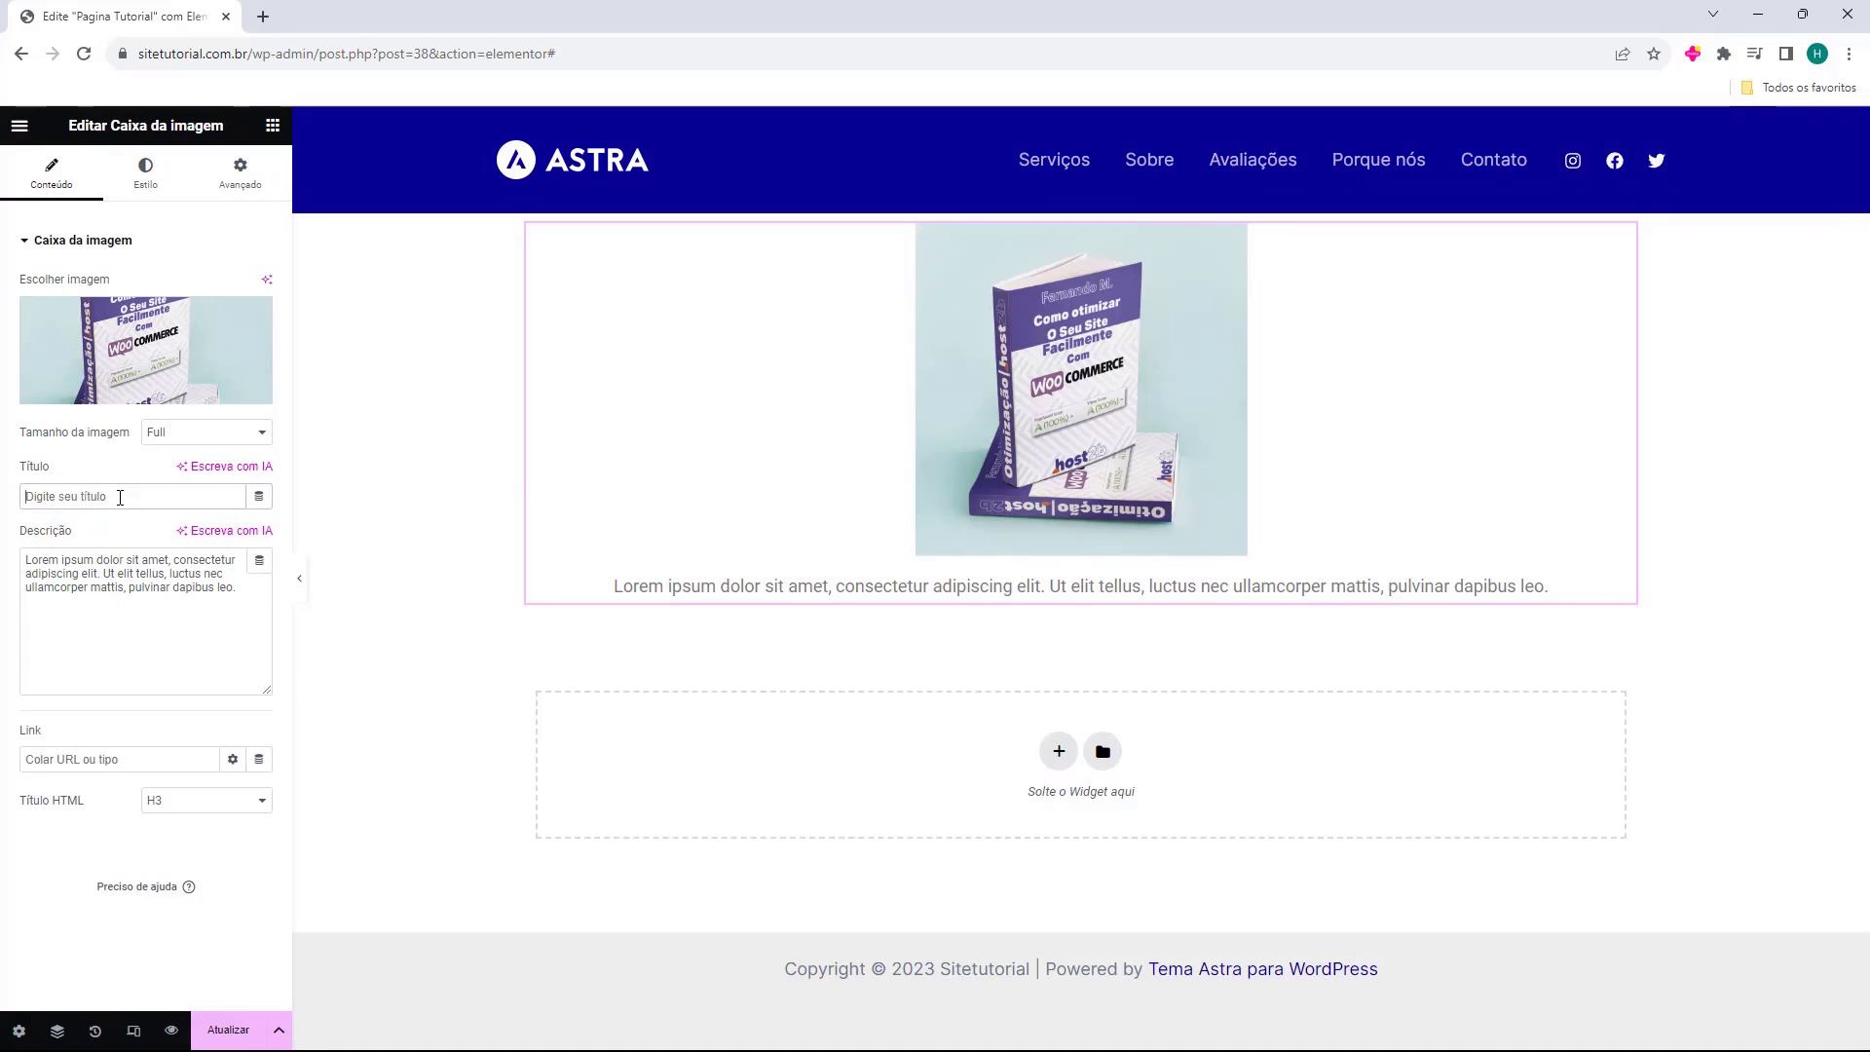
pyautogui.write('Exemplo de Titulo')
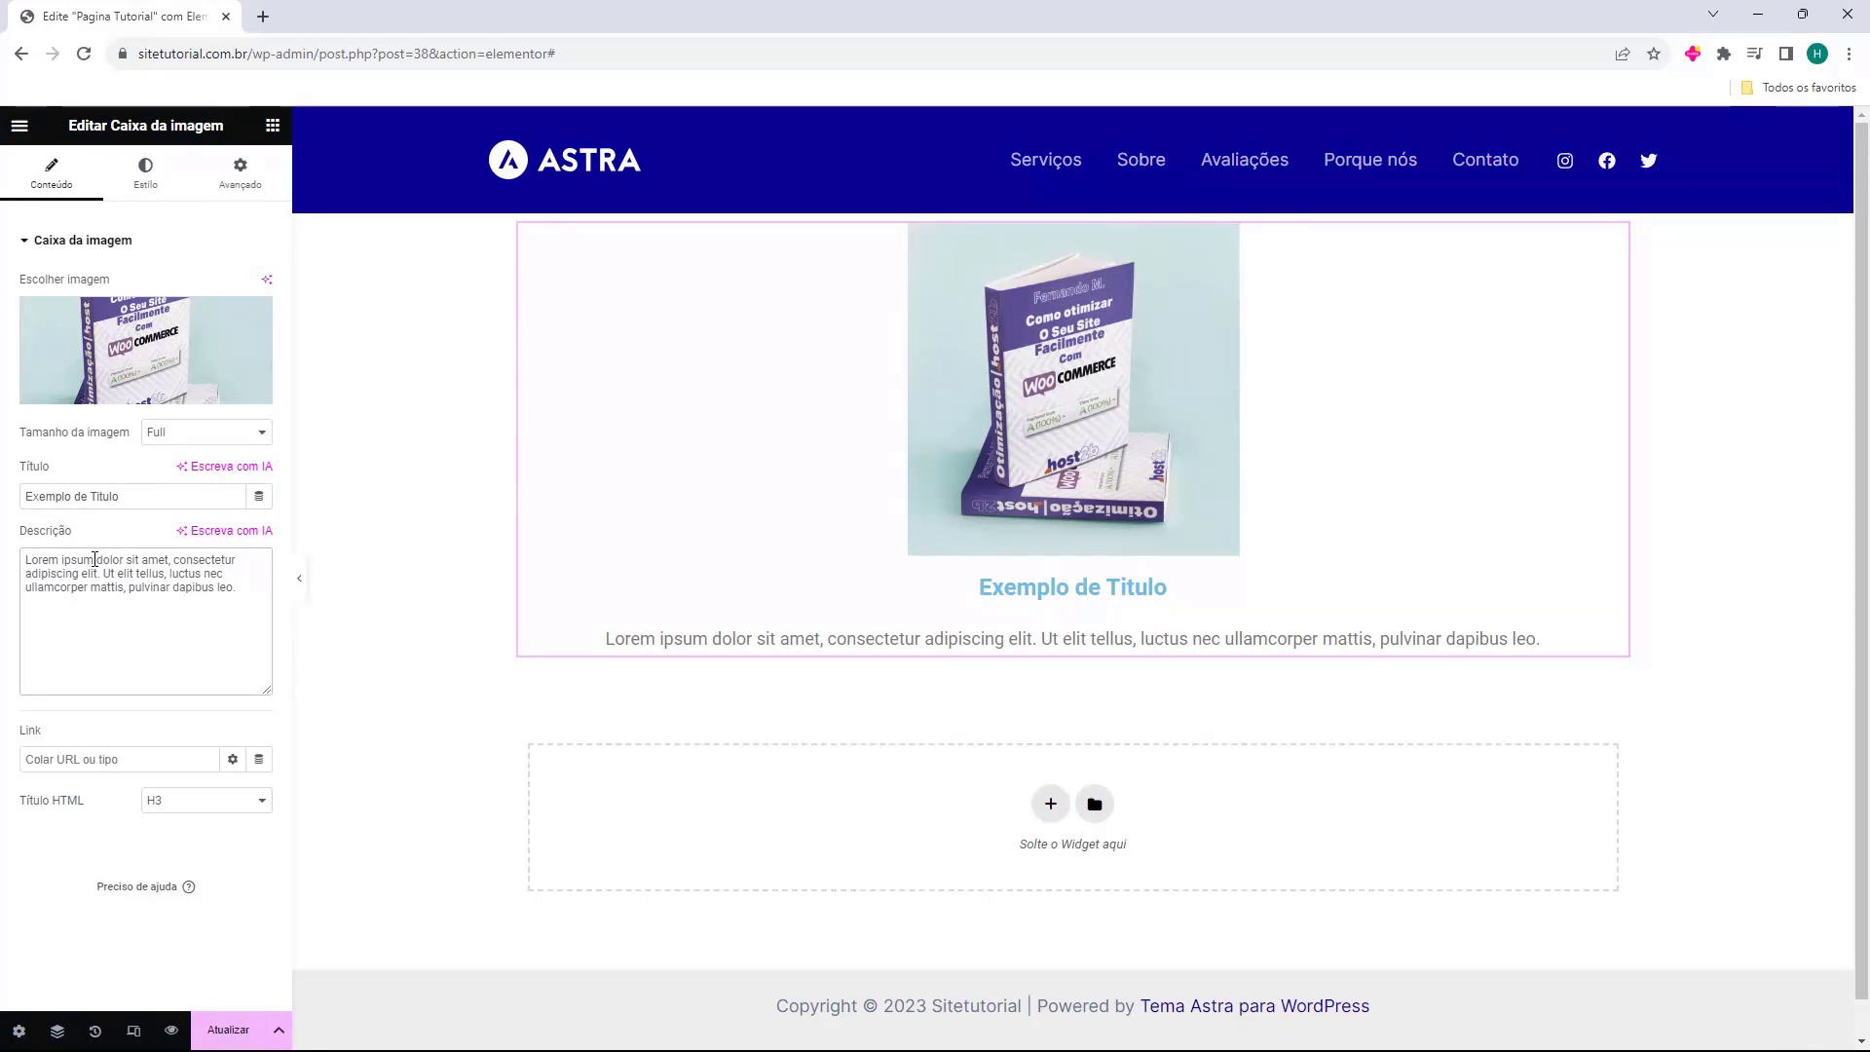
pyautogui.write('Lorem ipsum dolor sit amet, consectetur adipiscing elit. Ut elit tellus, luctus nec ullamcorper mattis, pulvinar dapibus leo.')
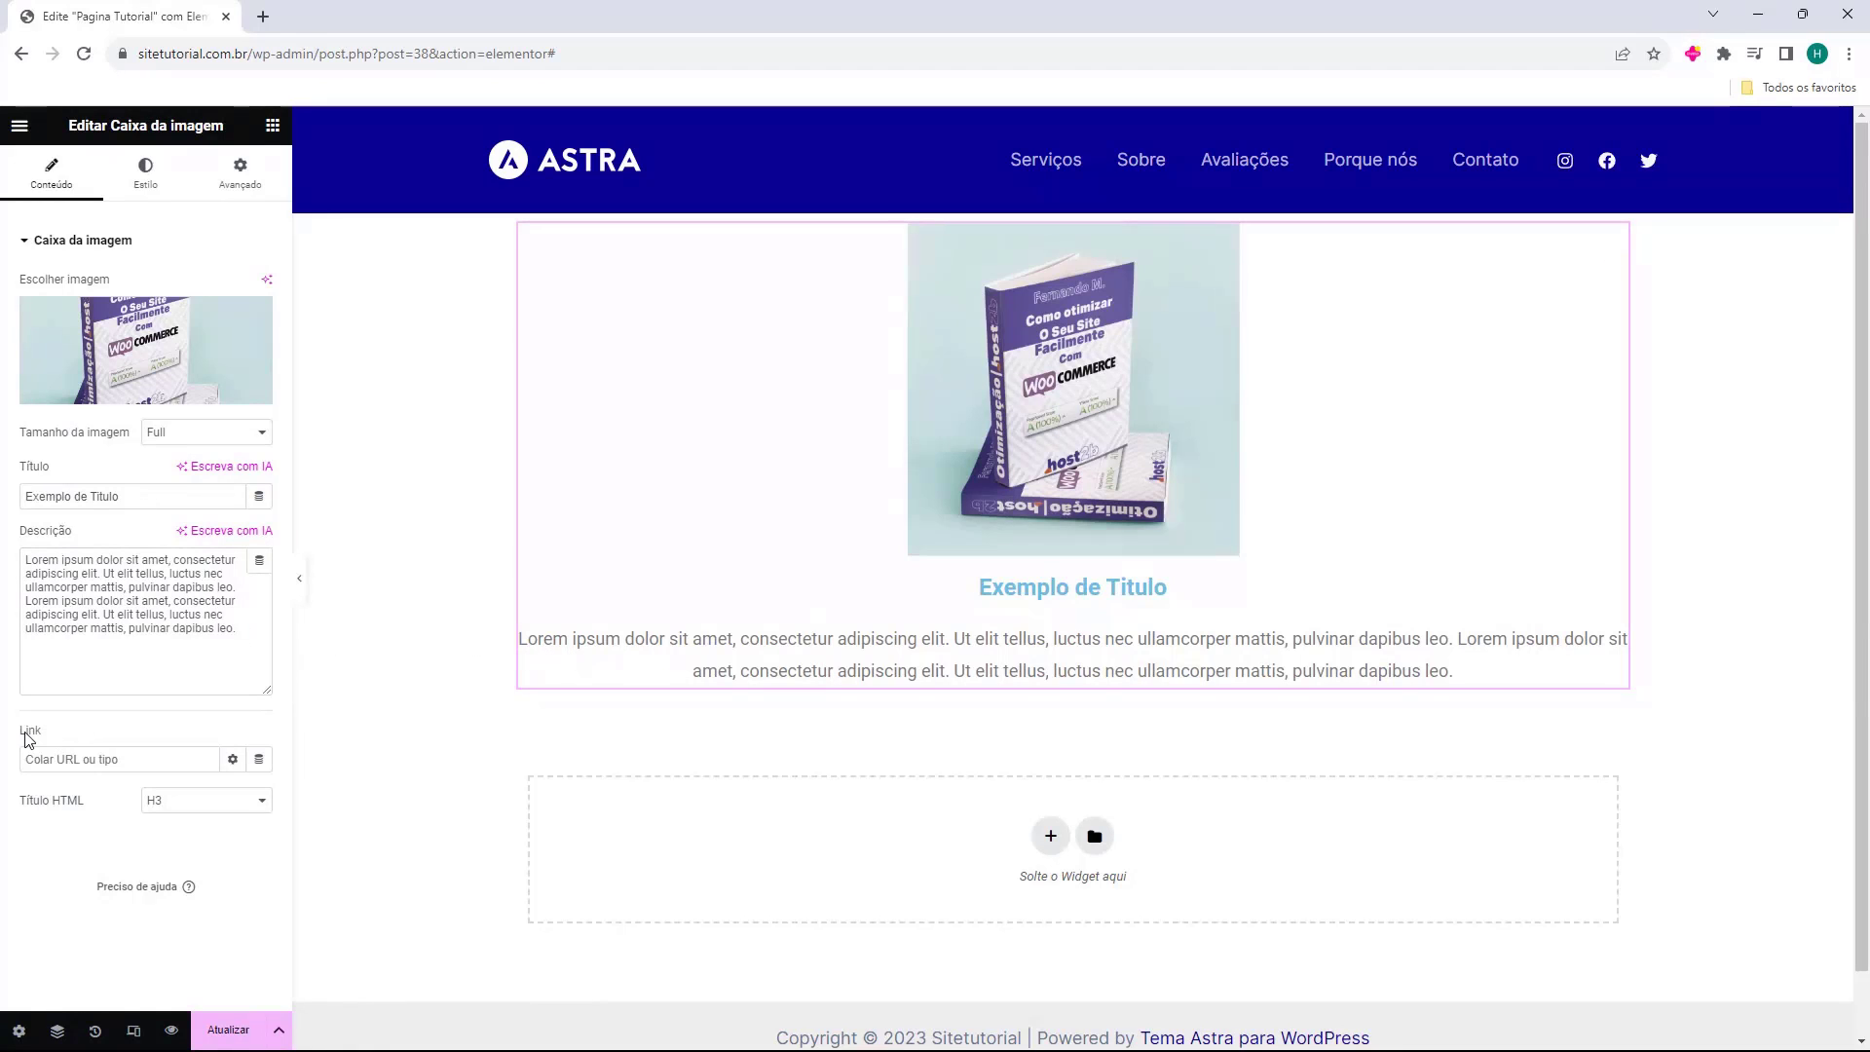
# Try H1 and H2 as the image box title's HTML tag and return it to H3
pyautogui.moveTo(21, 730); pyautogui.dragTo(38, 733)
pyautogui.click(80, 744)
pyautogui.click(173, 804)
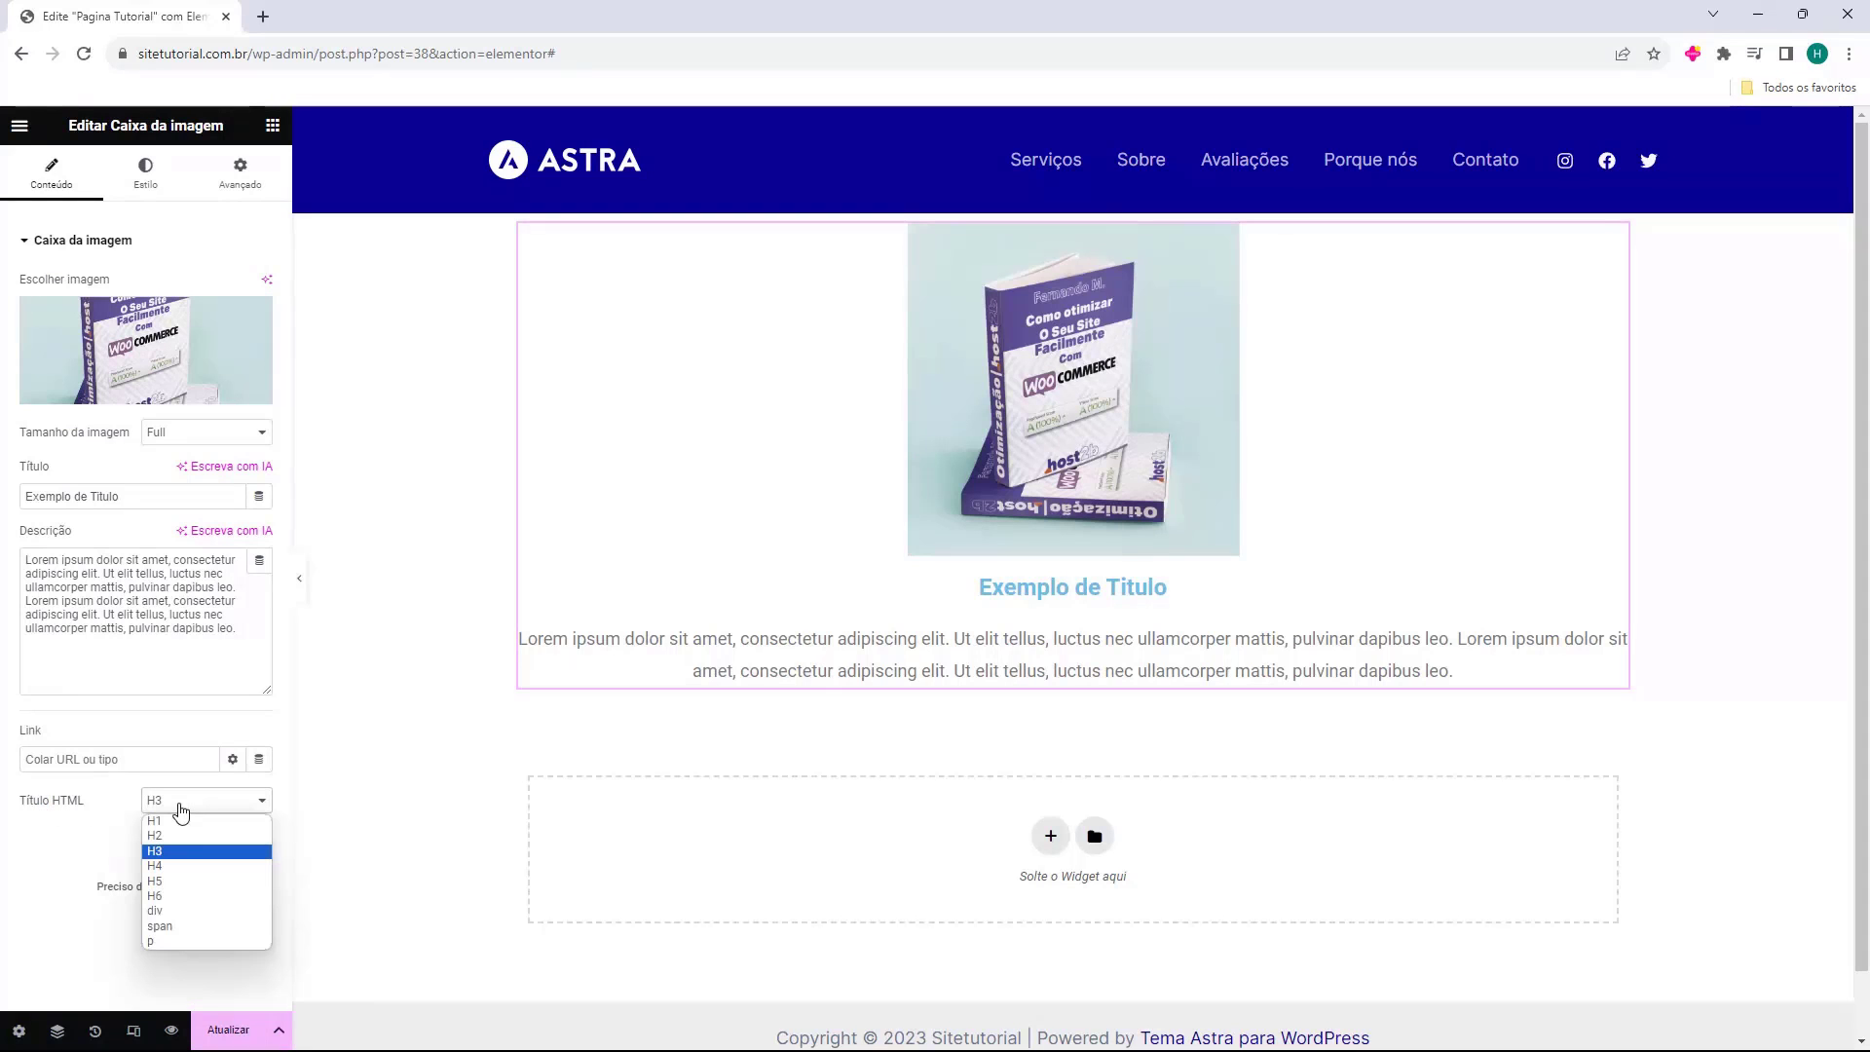
pyautogui.click(220, 821)
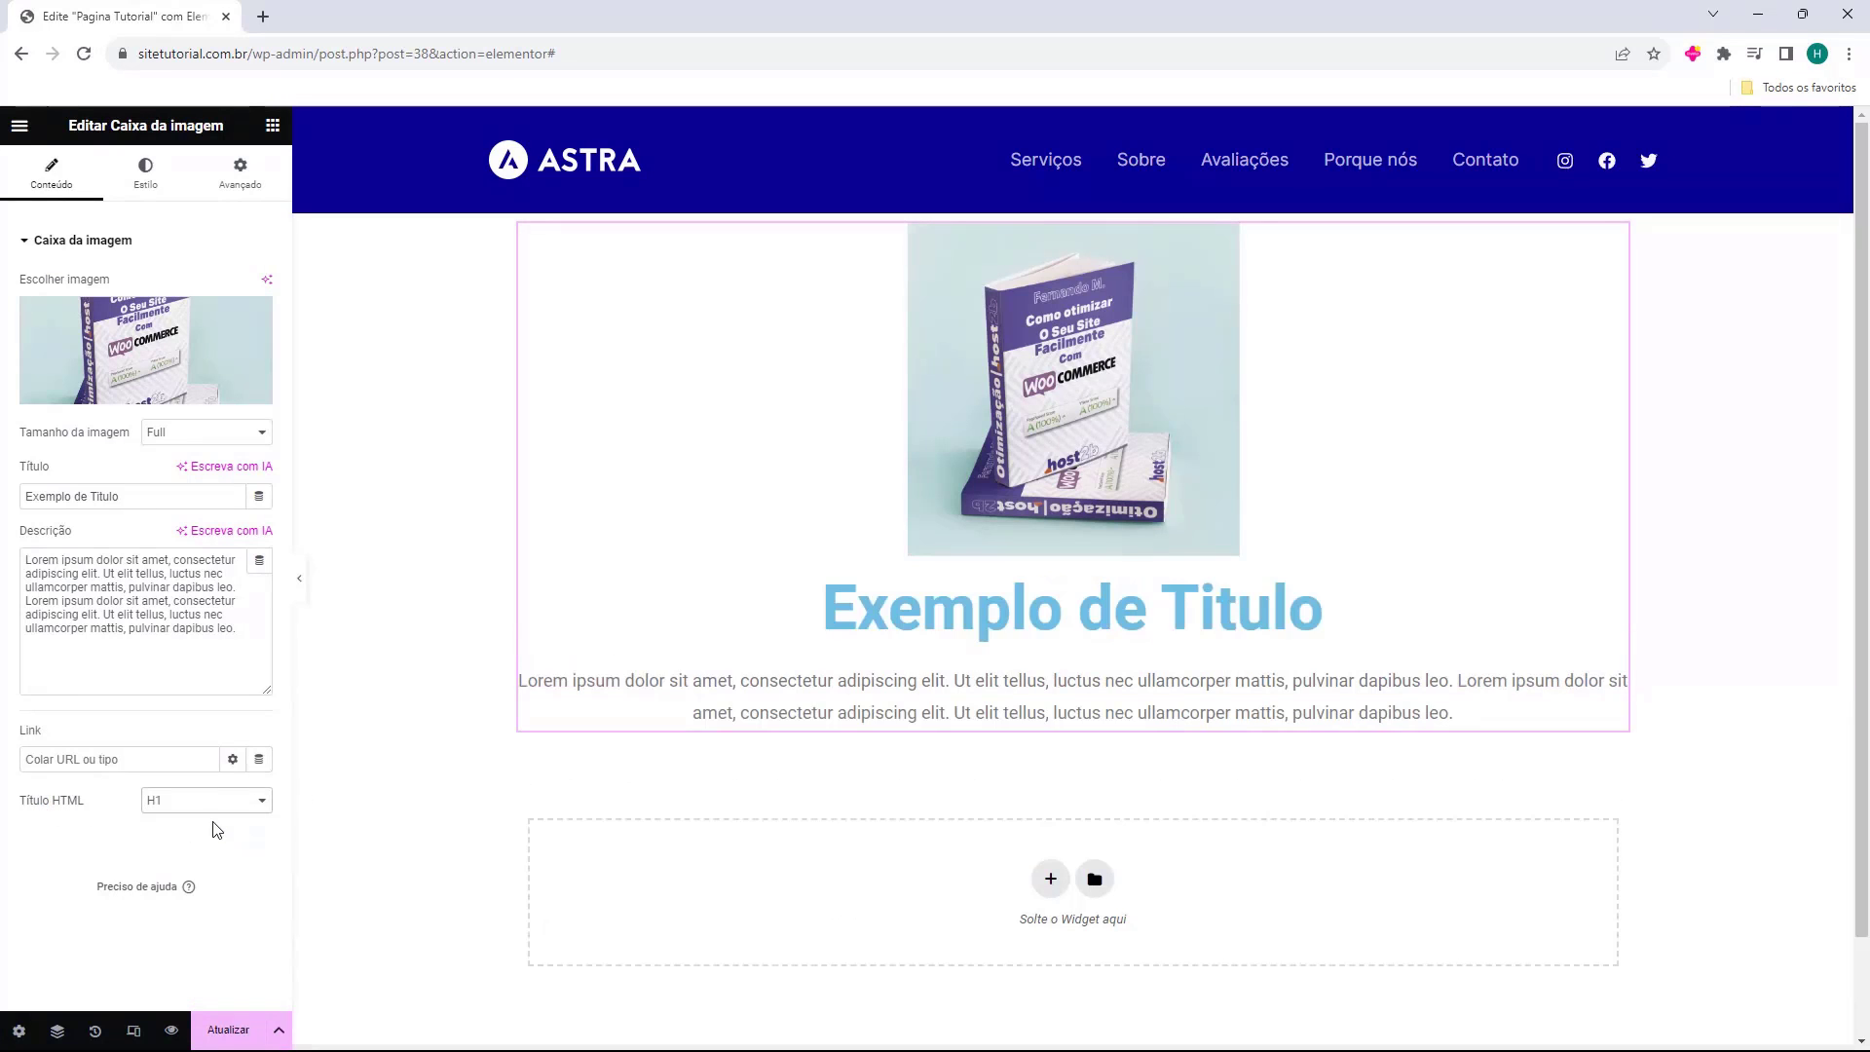
pyautogui.click(209, 803)
pyautogui.click(209, 836)
pyautogui.click(194, 800)
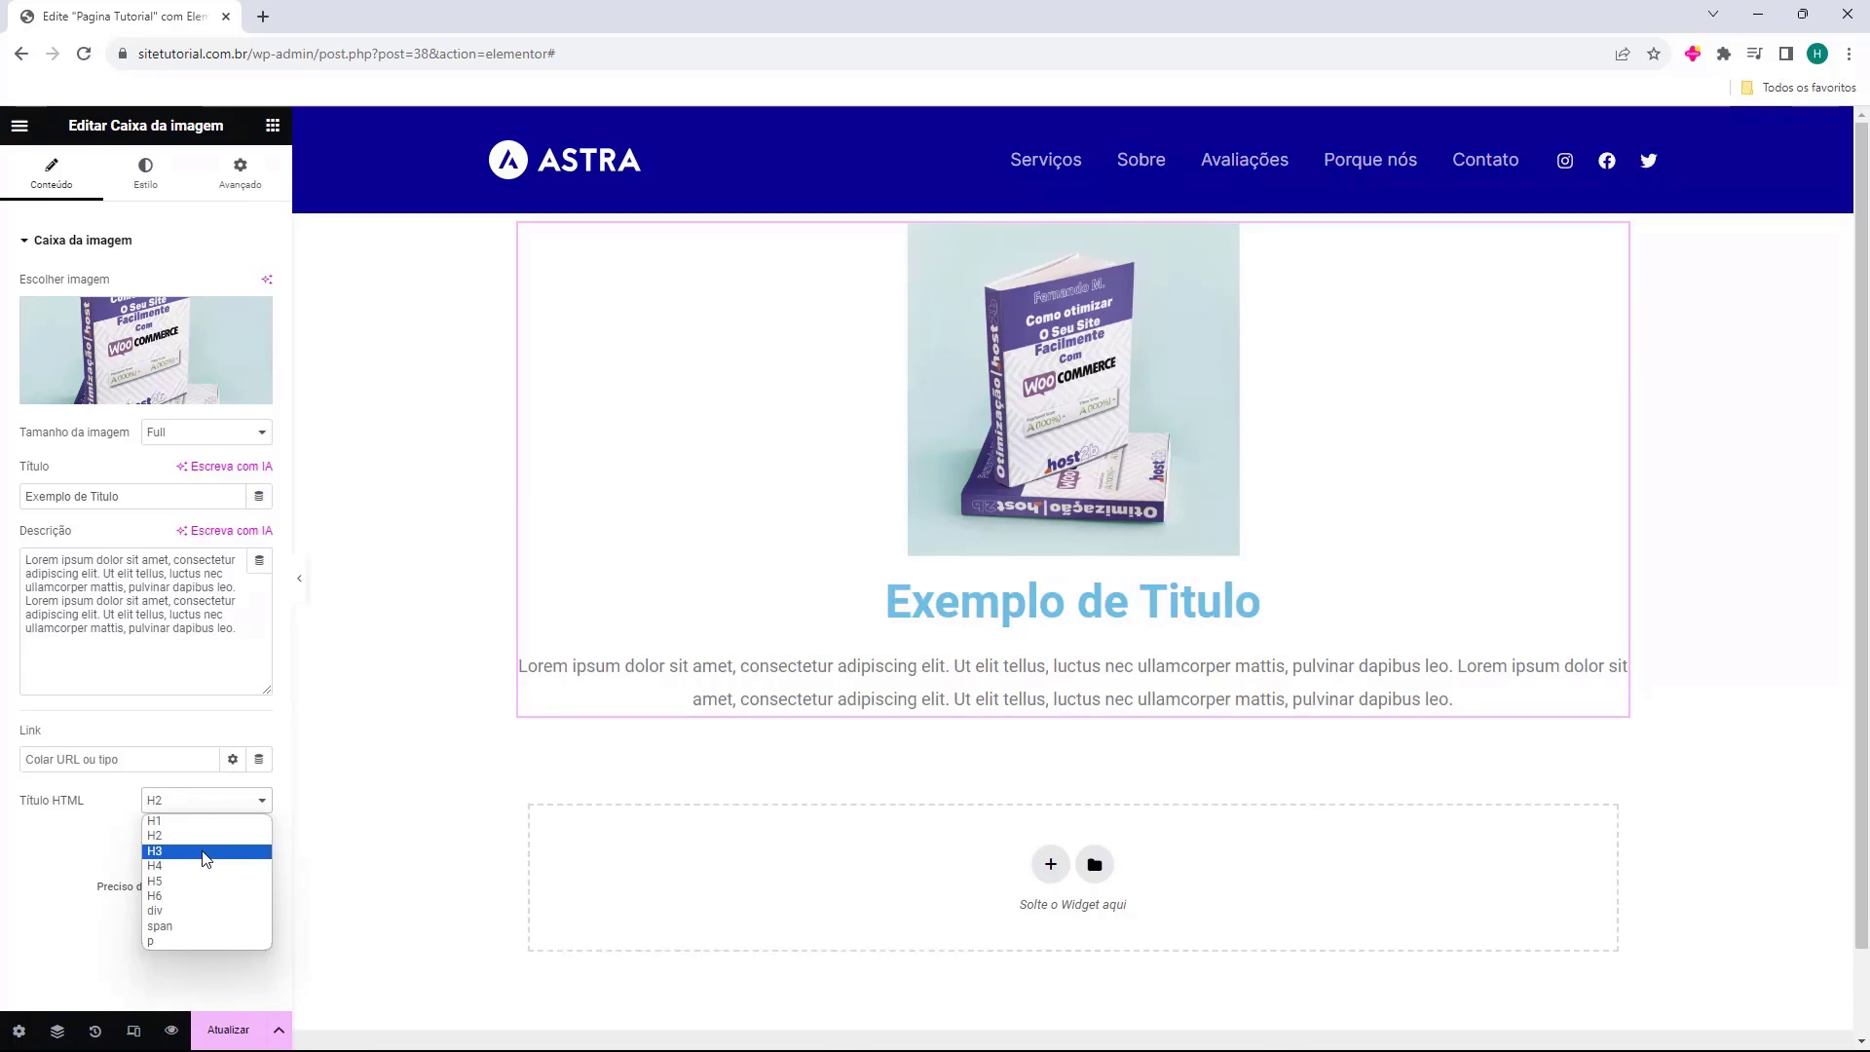
pyautogui.click(152, 851)
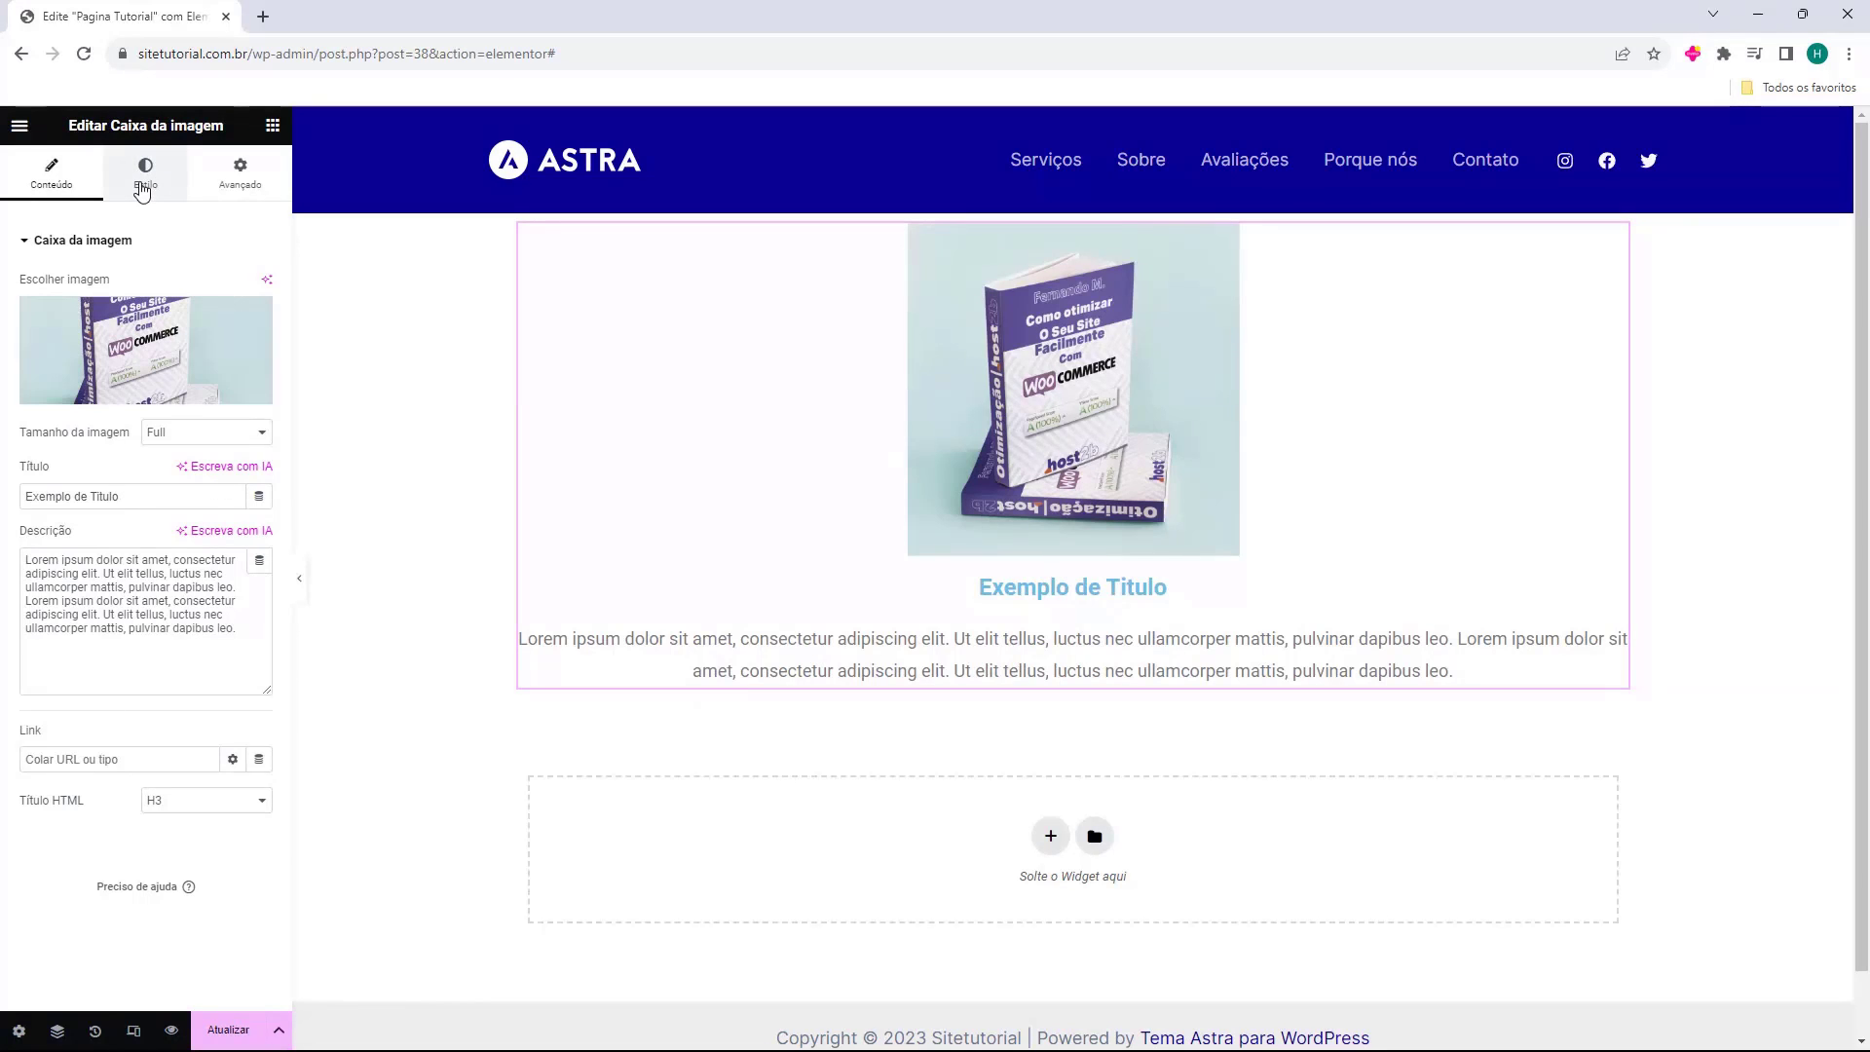
# In the image box's style settings, compare the picture positions and set Posição da imagem to Esquerda
pyautogui.click(142, 190)
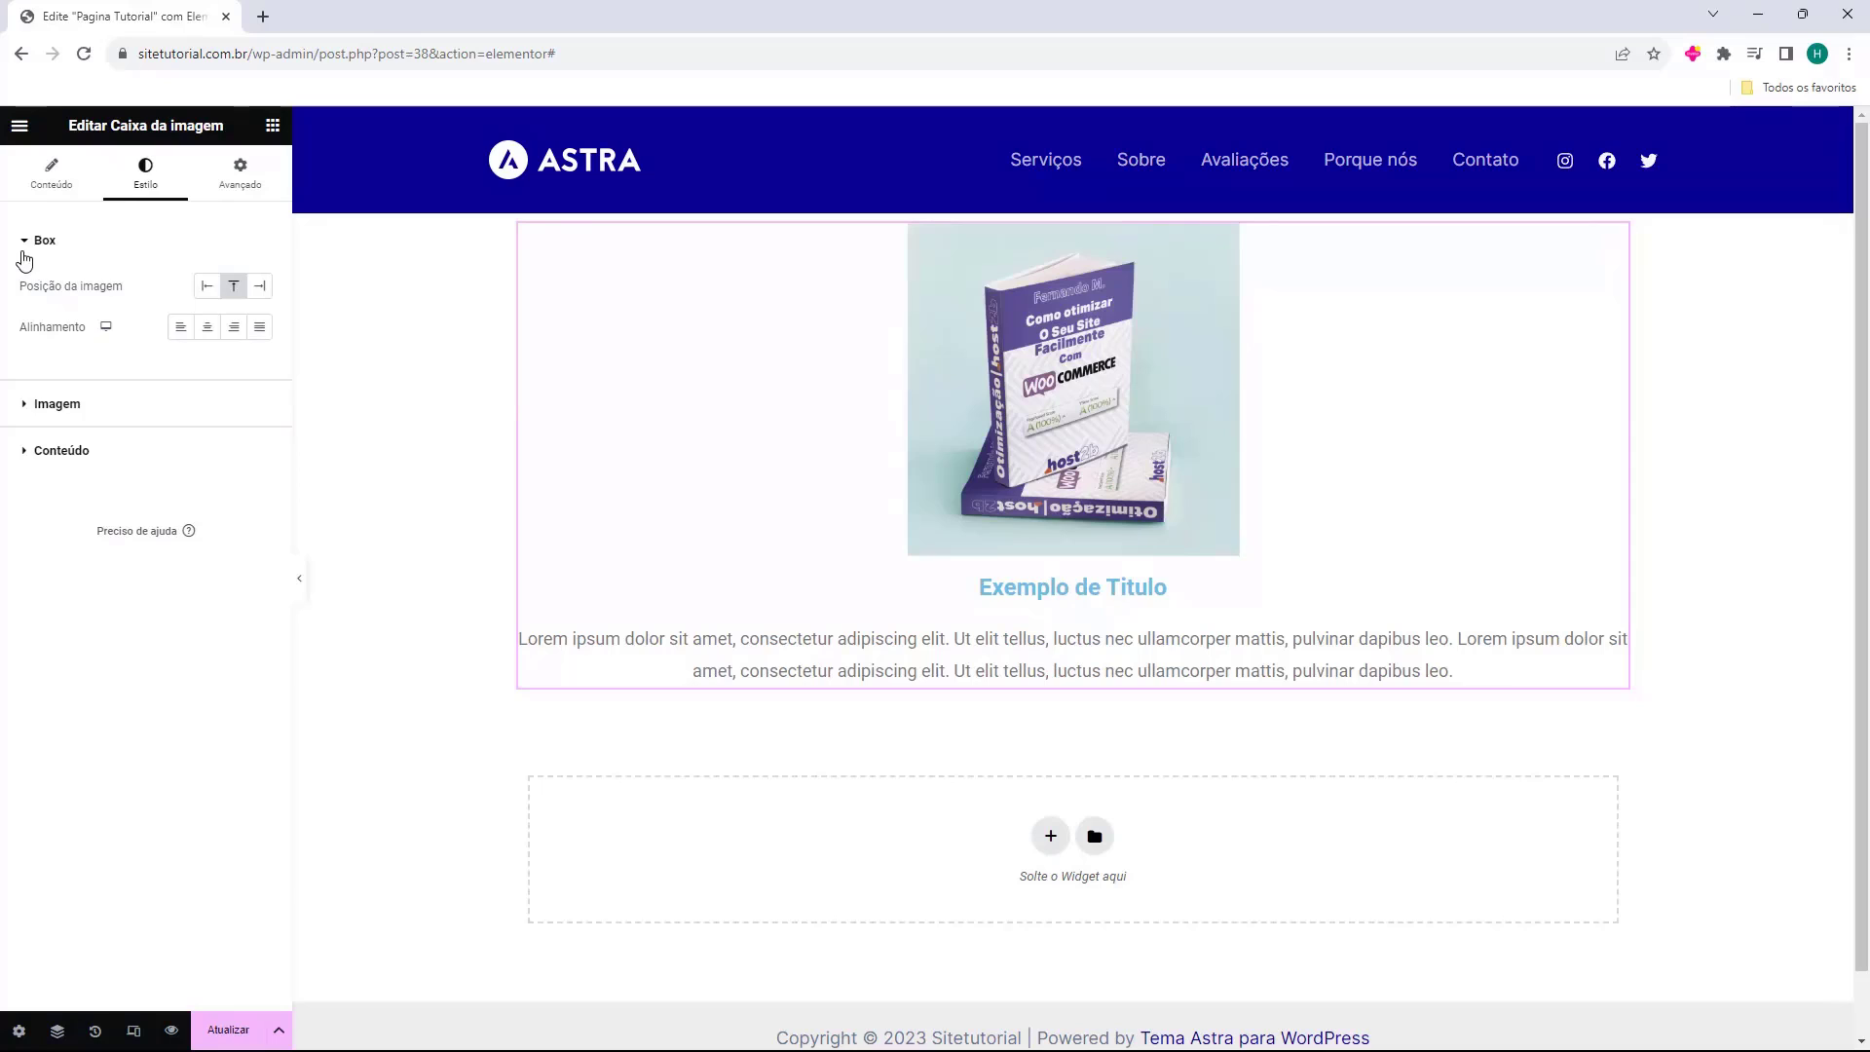
pyautogui.moveTo(26, 298); pyautogui.dragTo(100, 300)
pyautogui.click(83, 305)
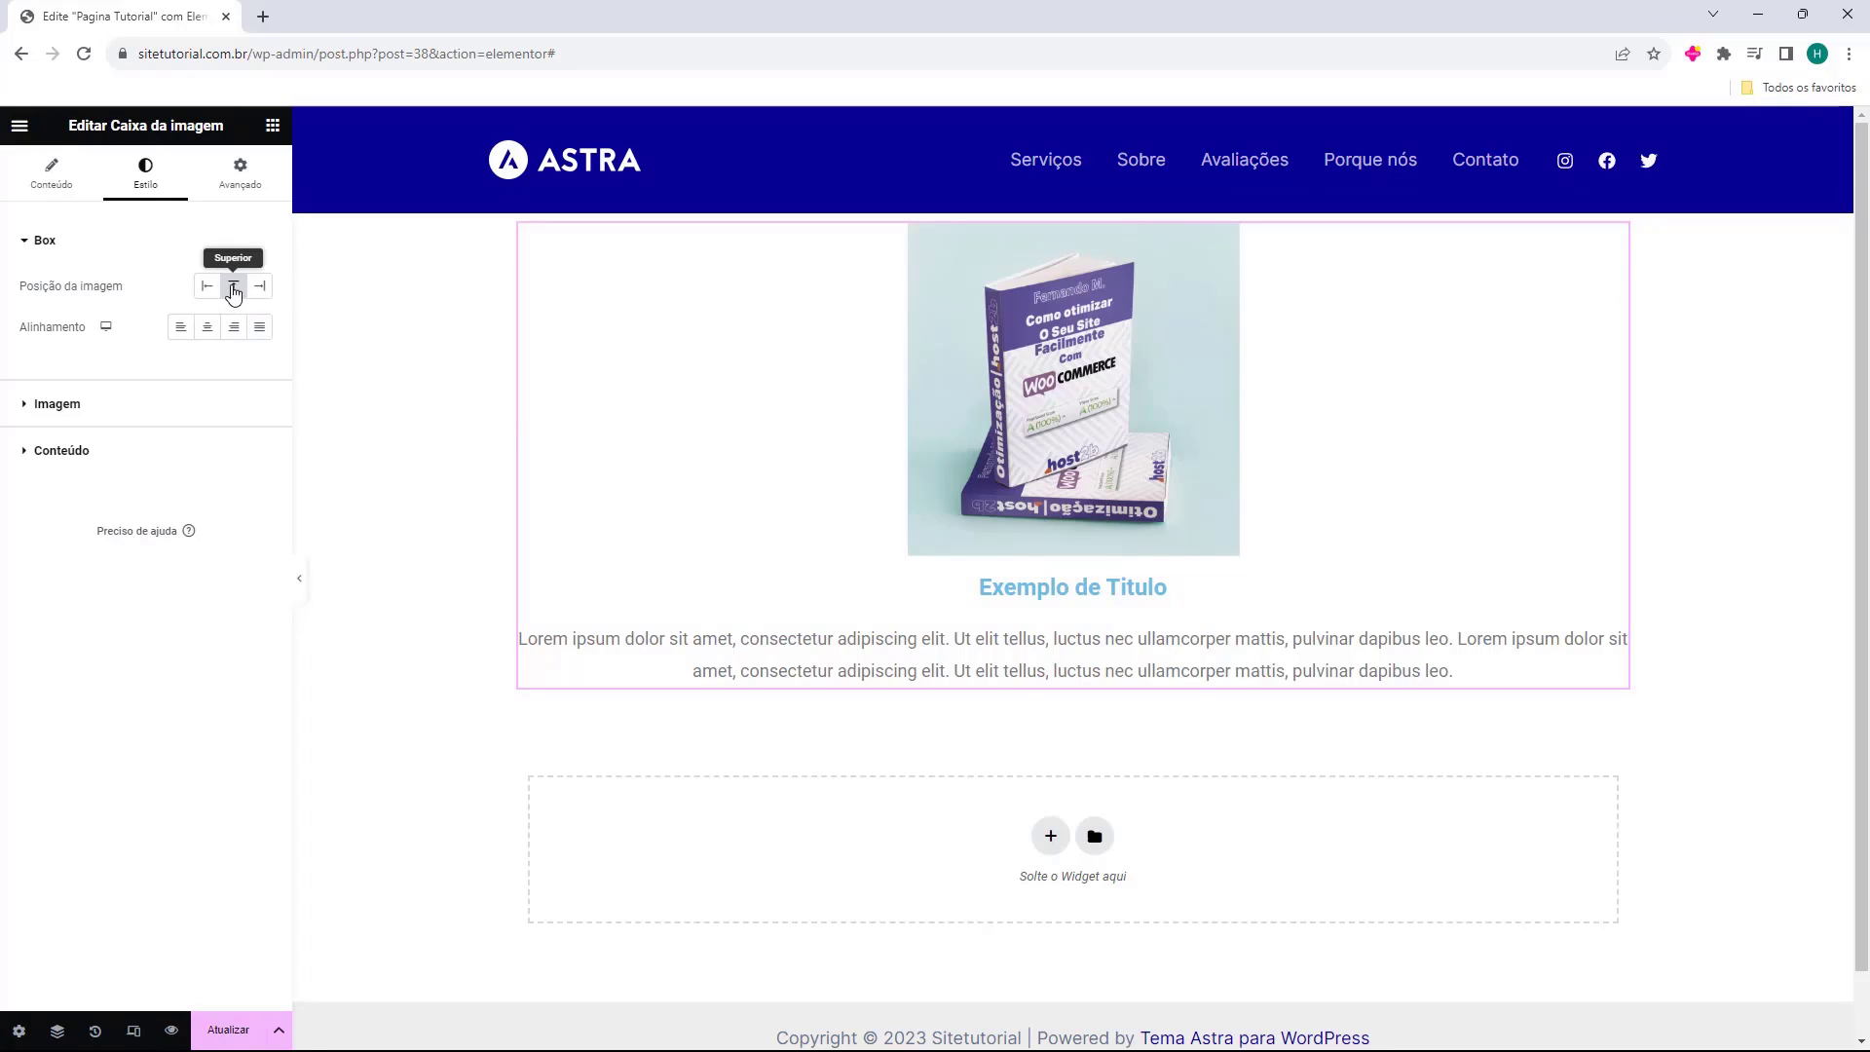
pyautogui.click(211, 292)
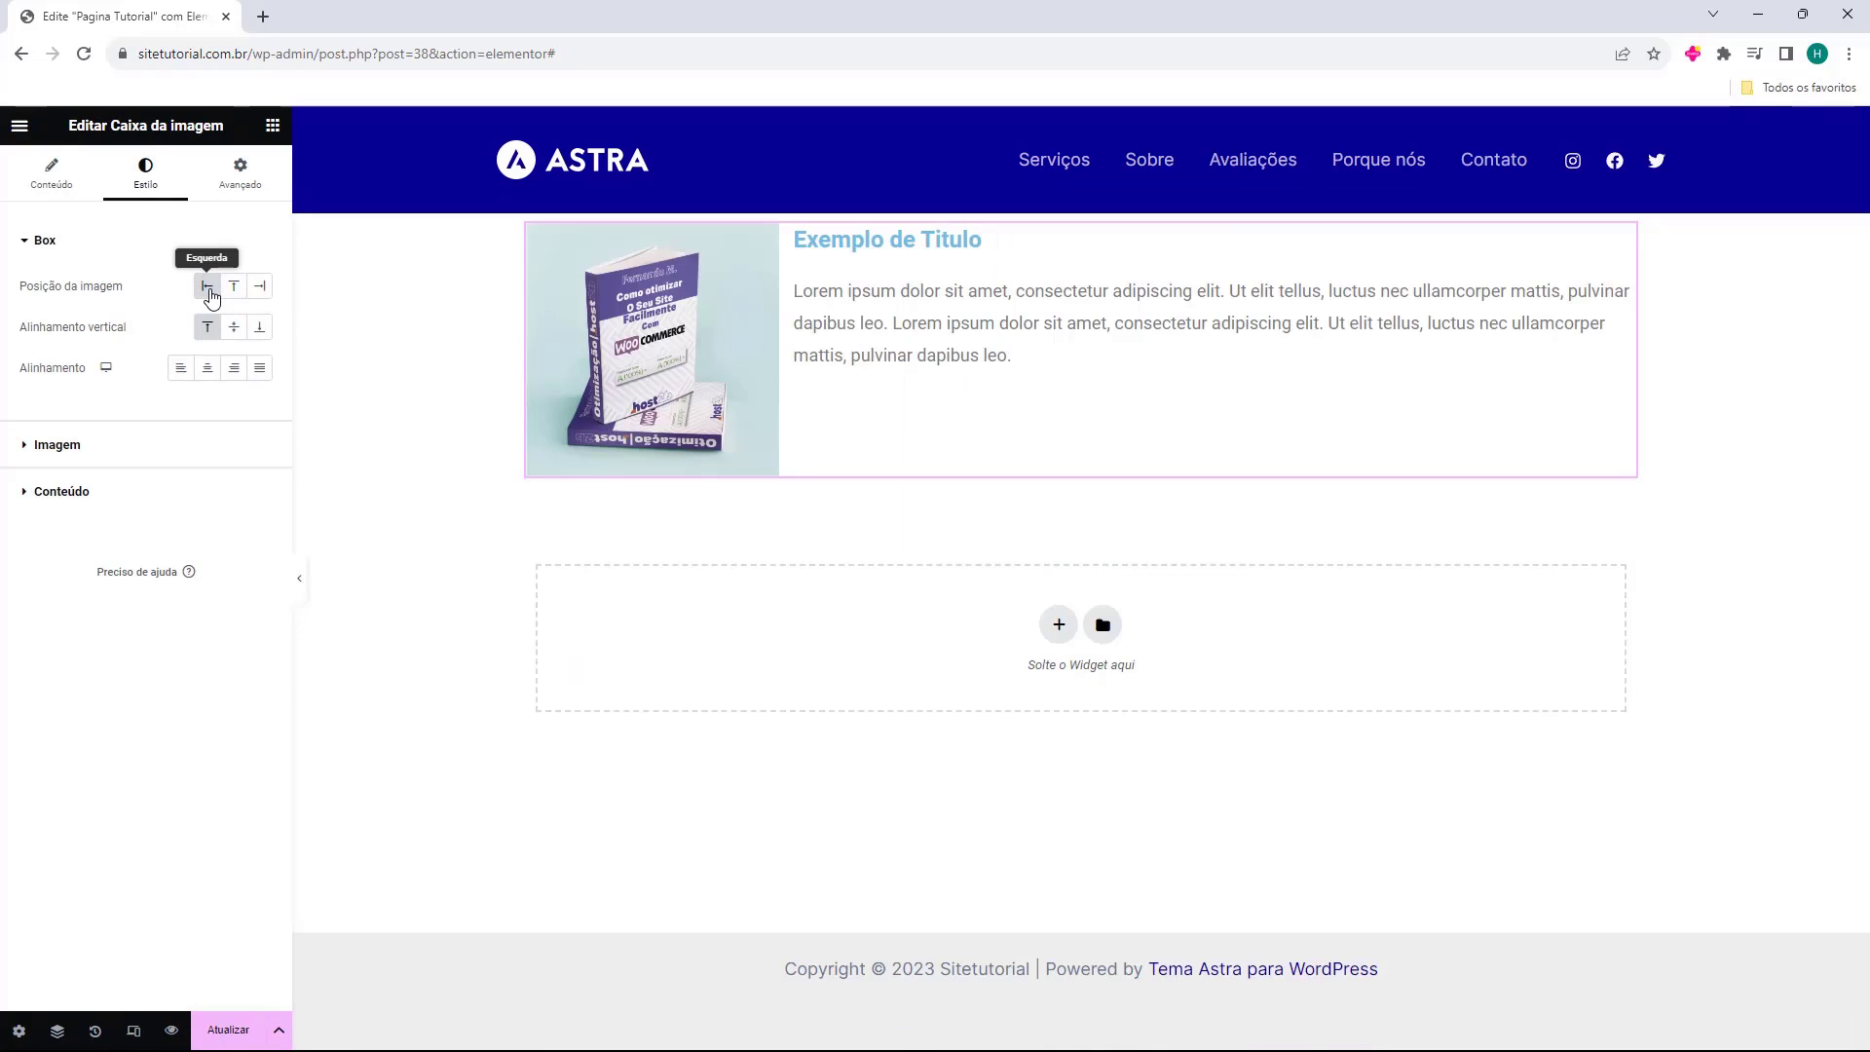
pyautogui.click(259, 285)
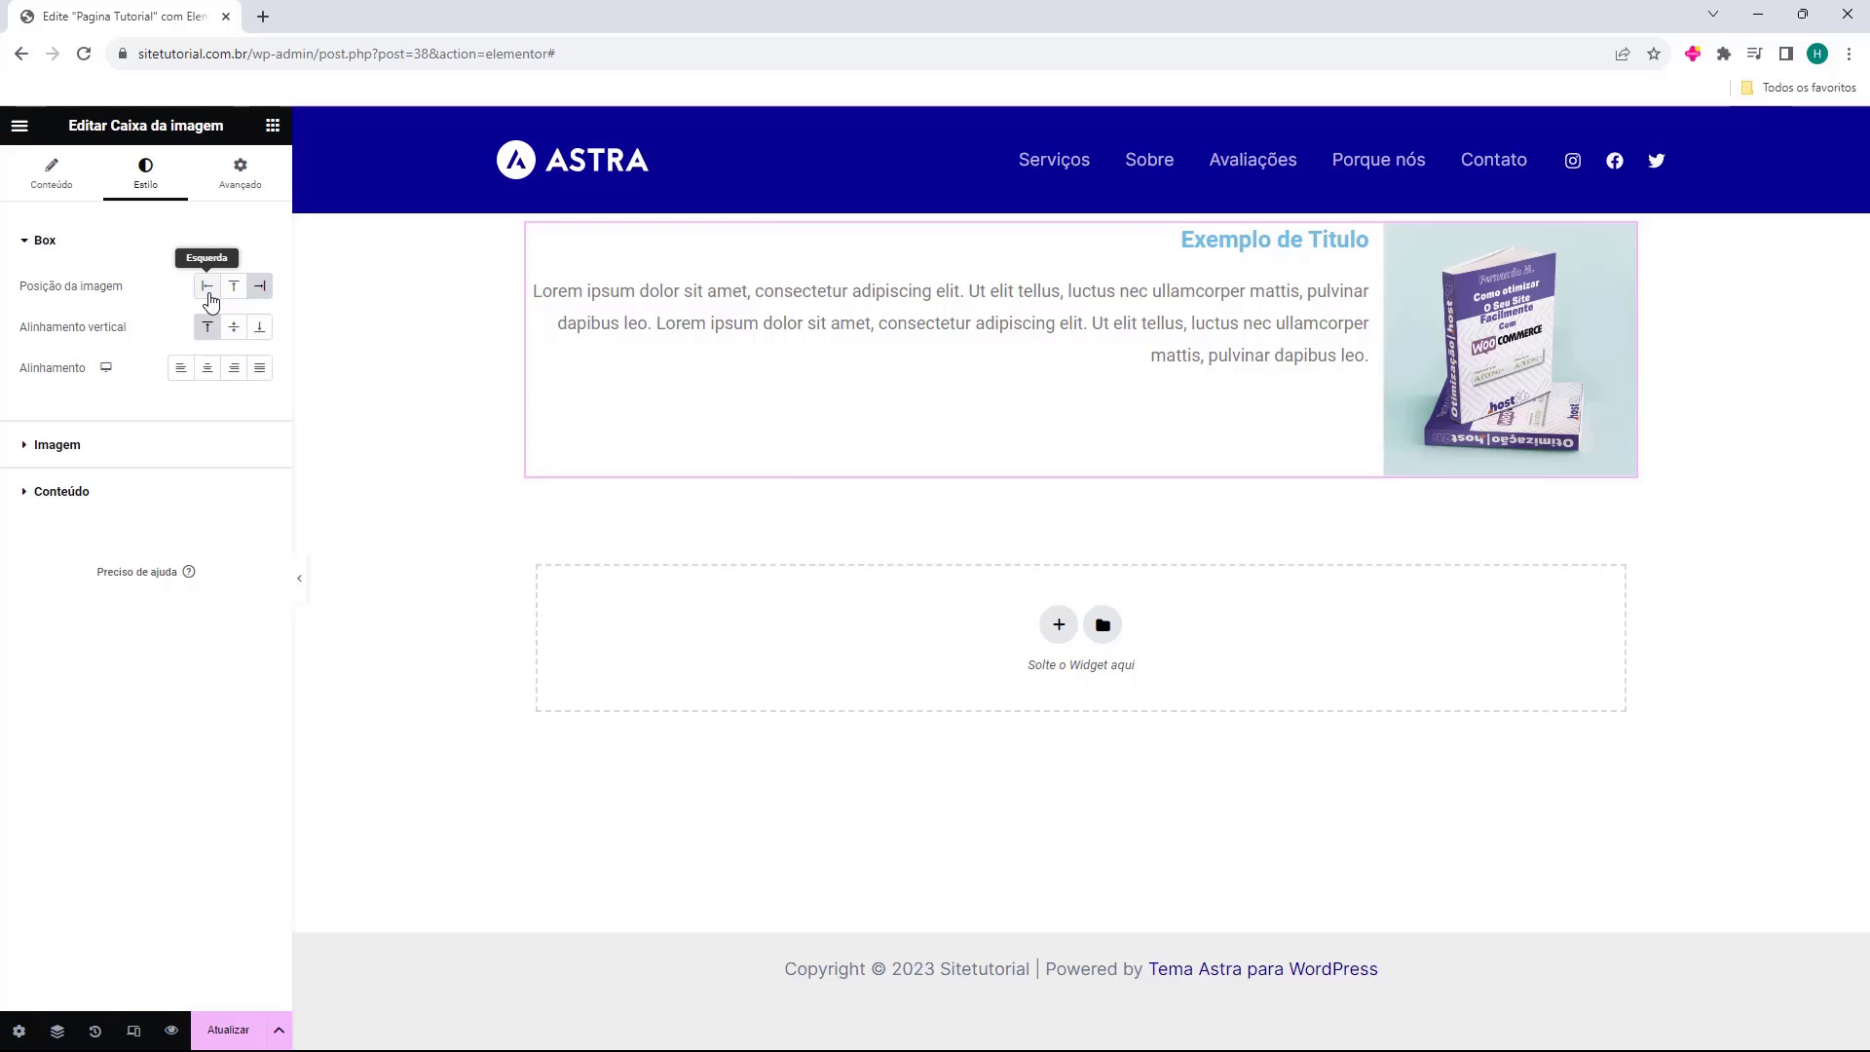
pyautogui.click(233, 287)
pyautogui.click(259, 286)
pyautogui.click(234, 287)
pyautogui.click(207, 286)
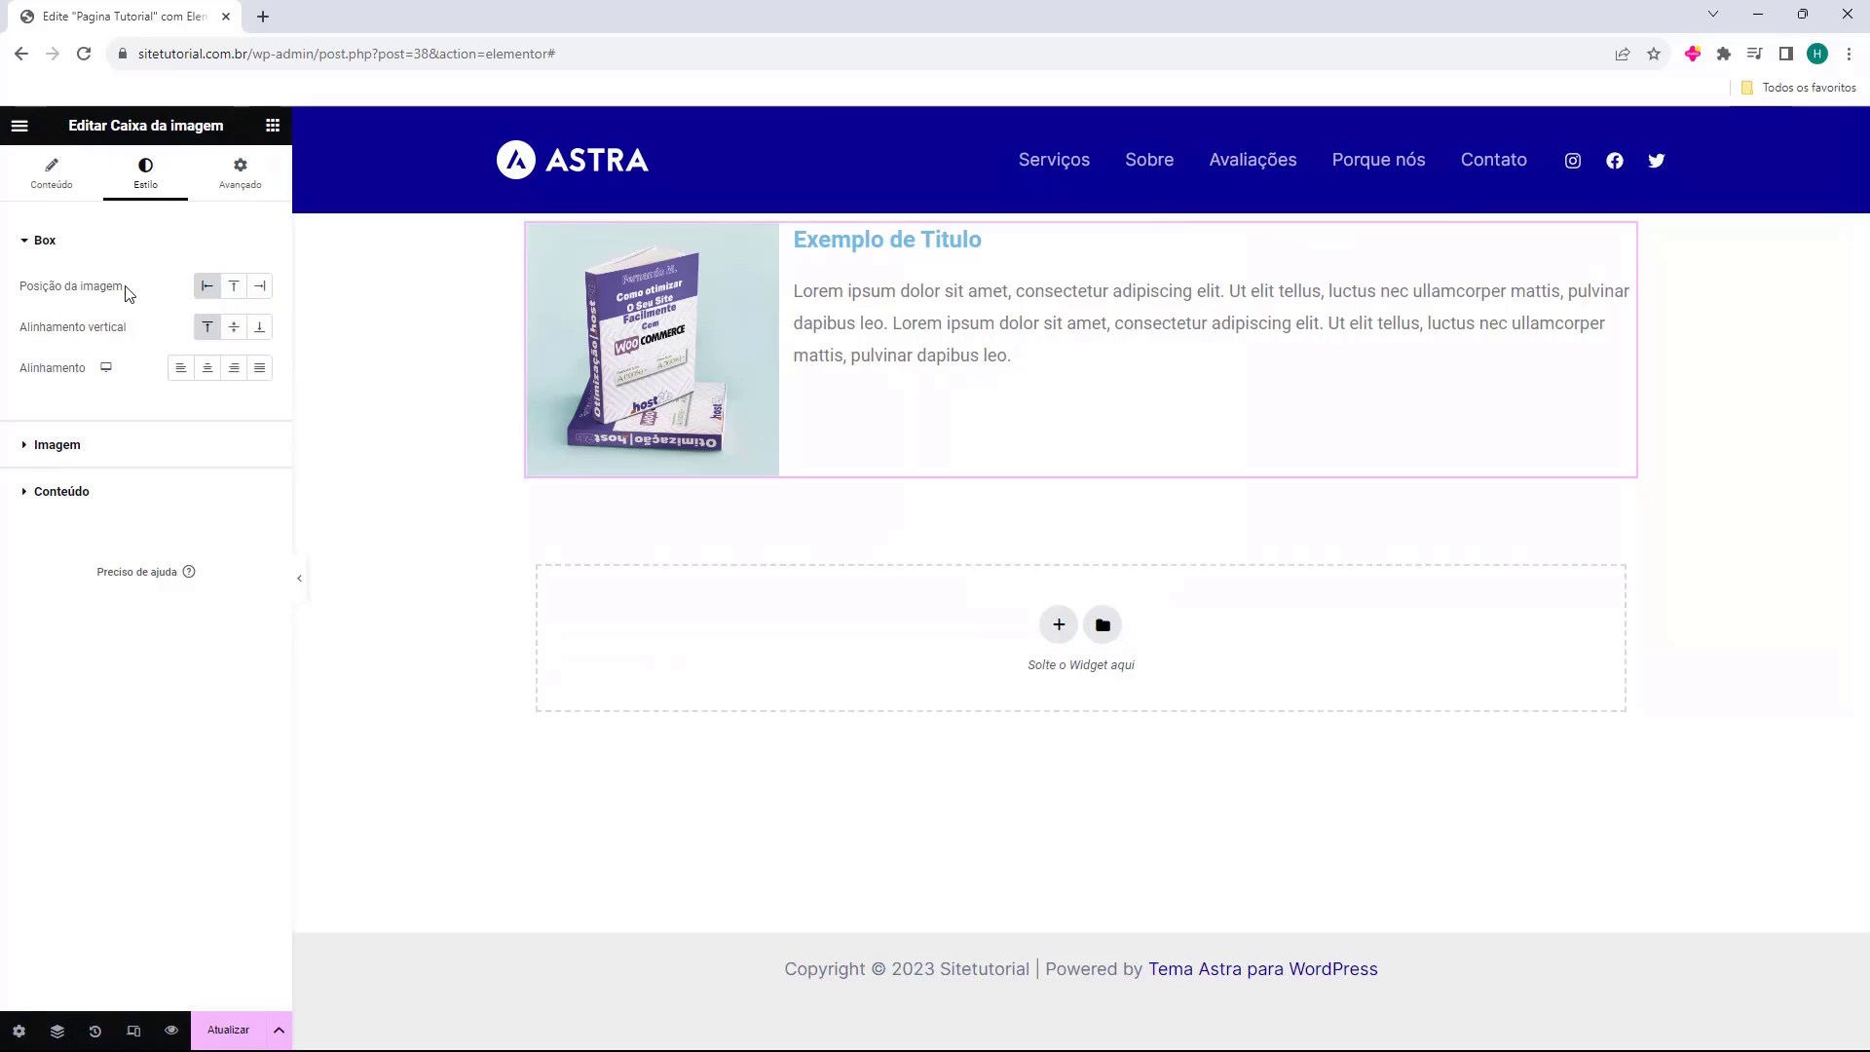
# Try the bottom vertical alignment for the image box's text and set Alinhamento vertical to Meio
pyautogui.moveTo(20, 333); pyautogui.dragTo(108, 328)
pyautogui.click(202, 332)
pyautogui.click(234, 328)
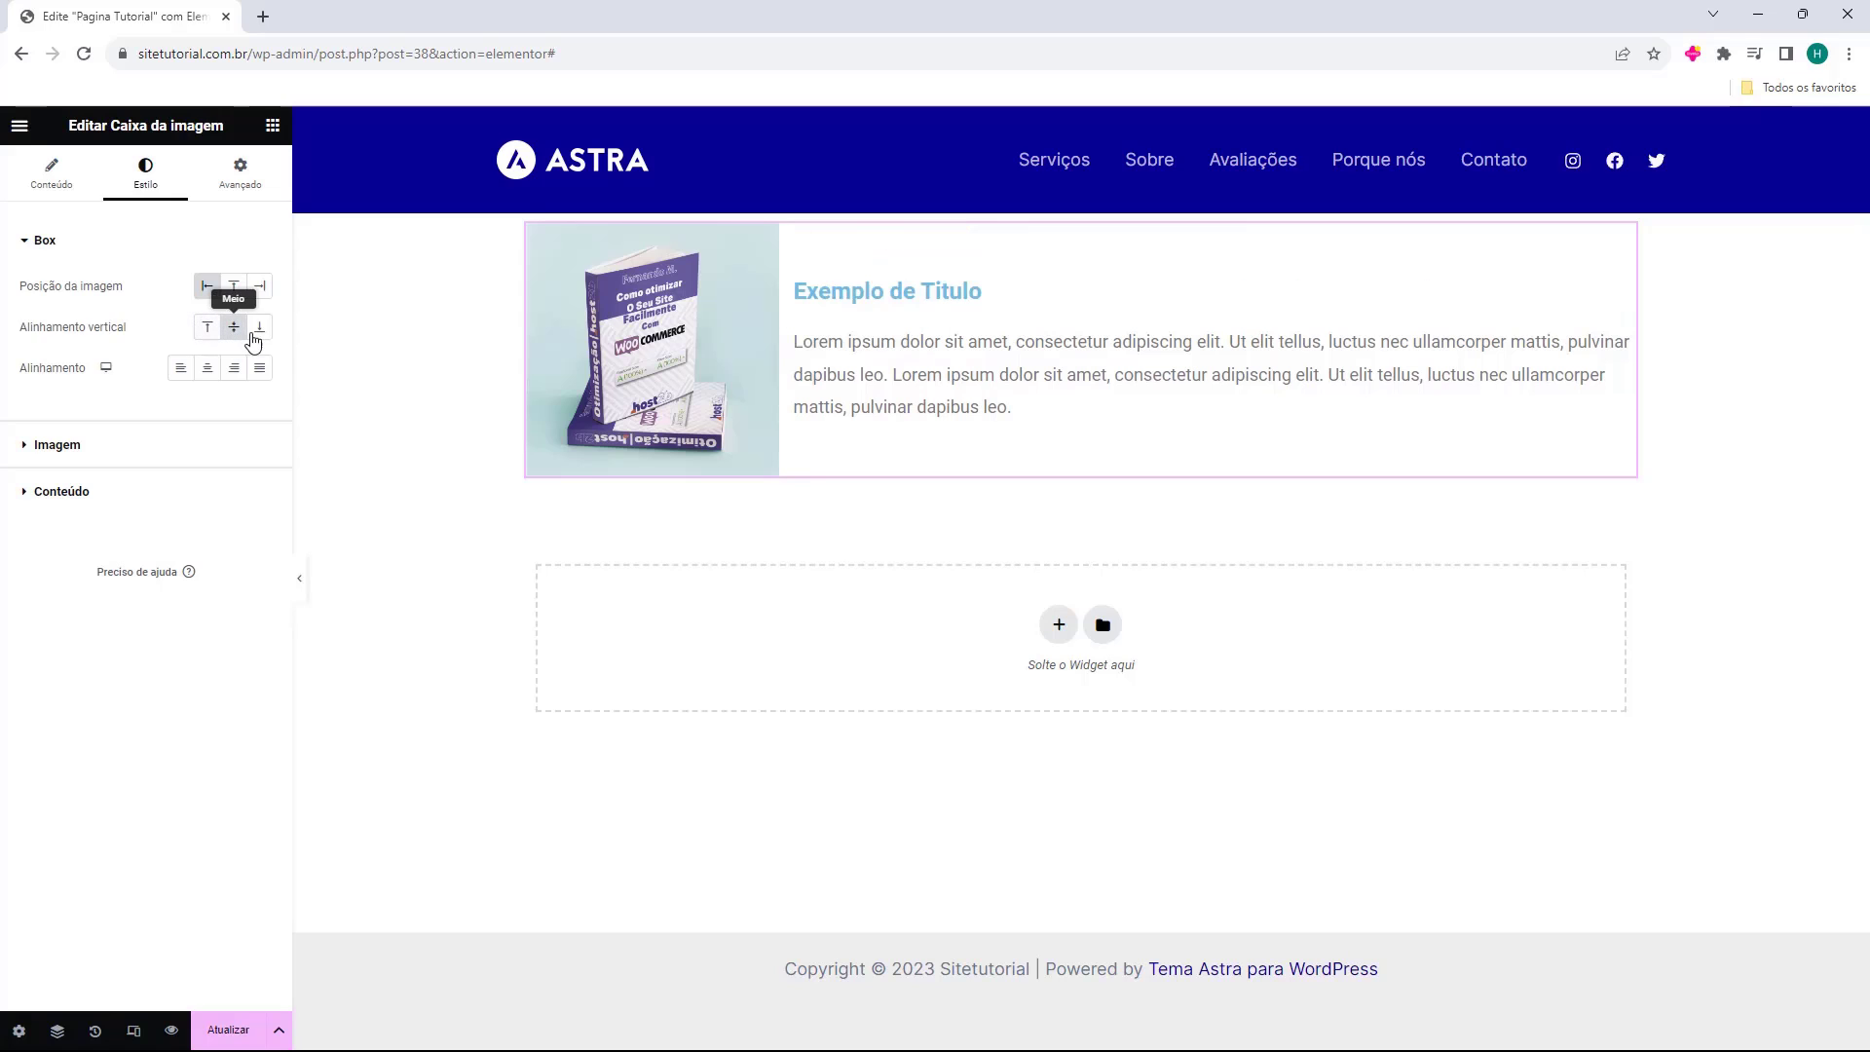
pyautogui.click(257, 333)
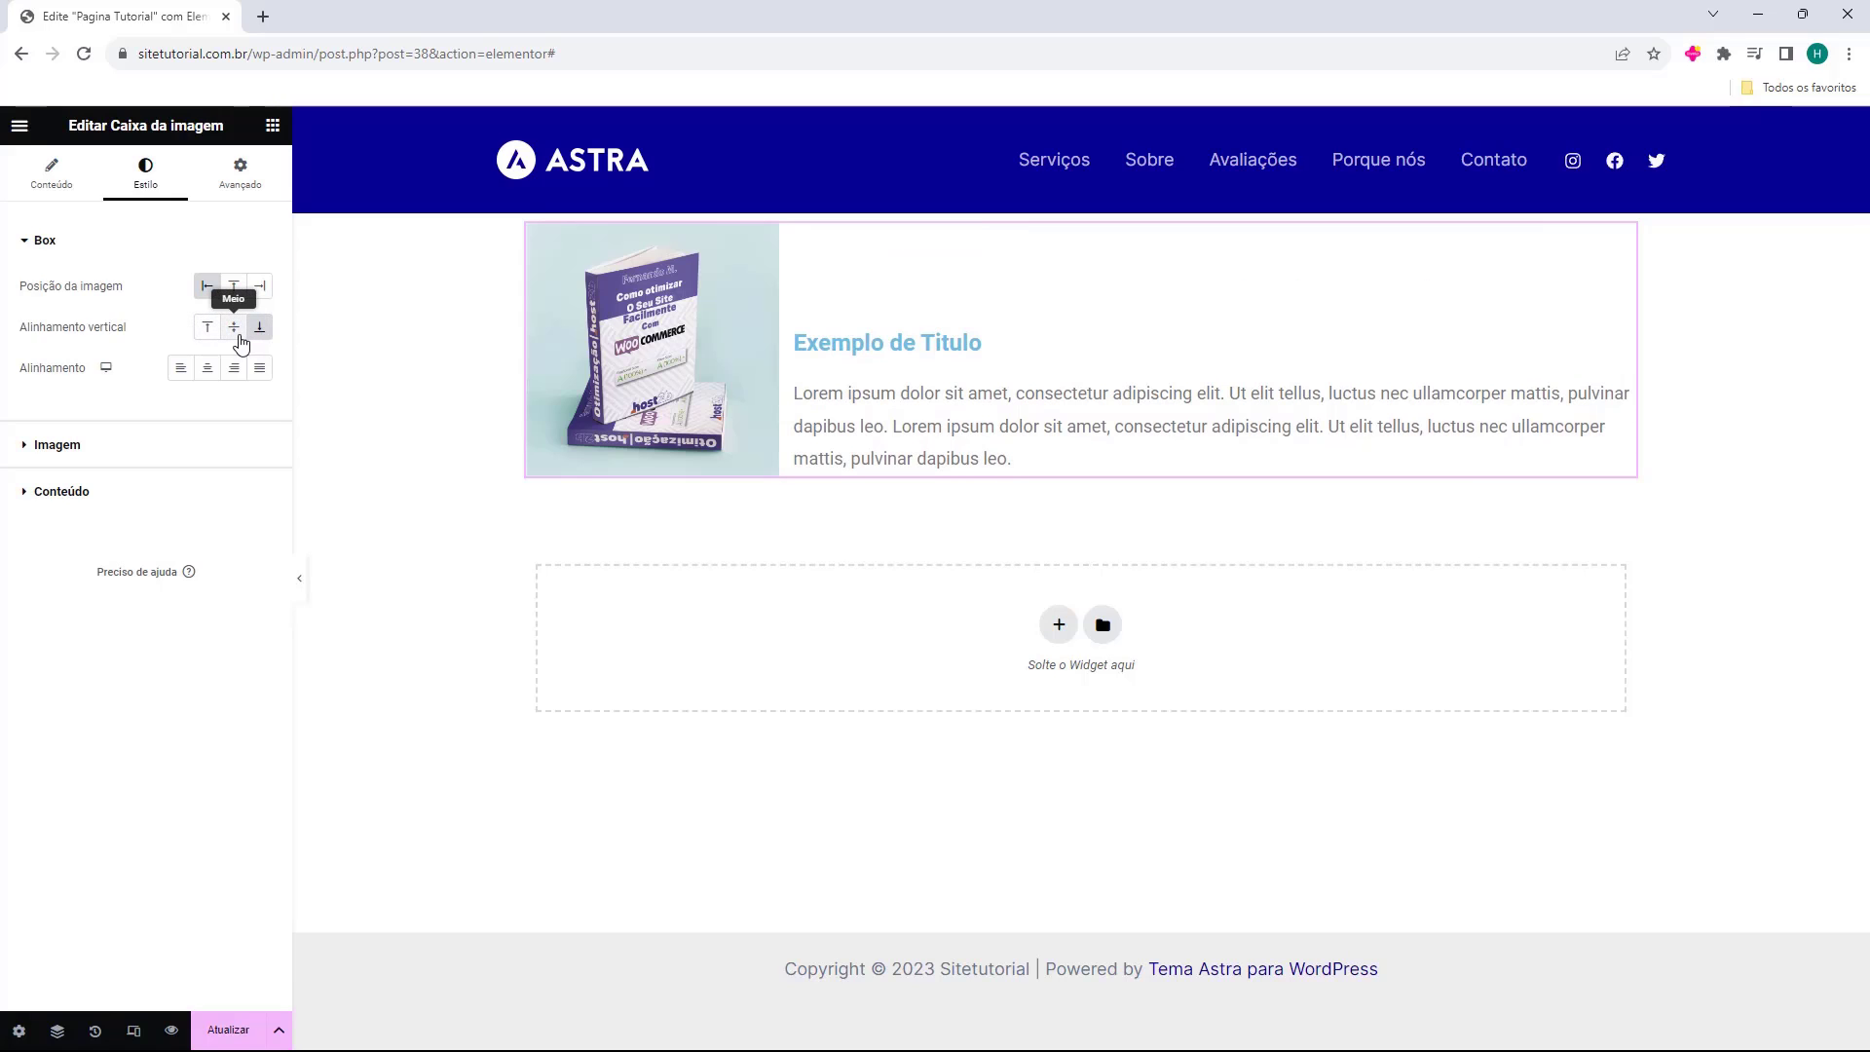
pyautogui.click(238, 336)
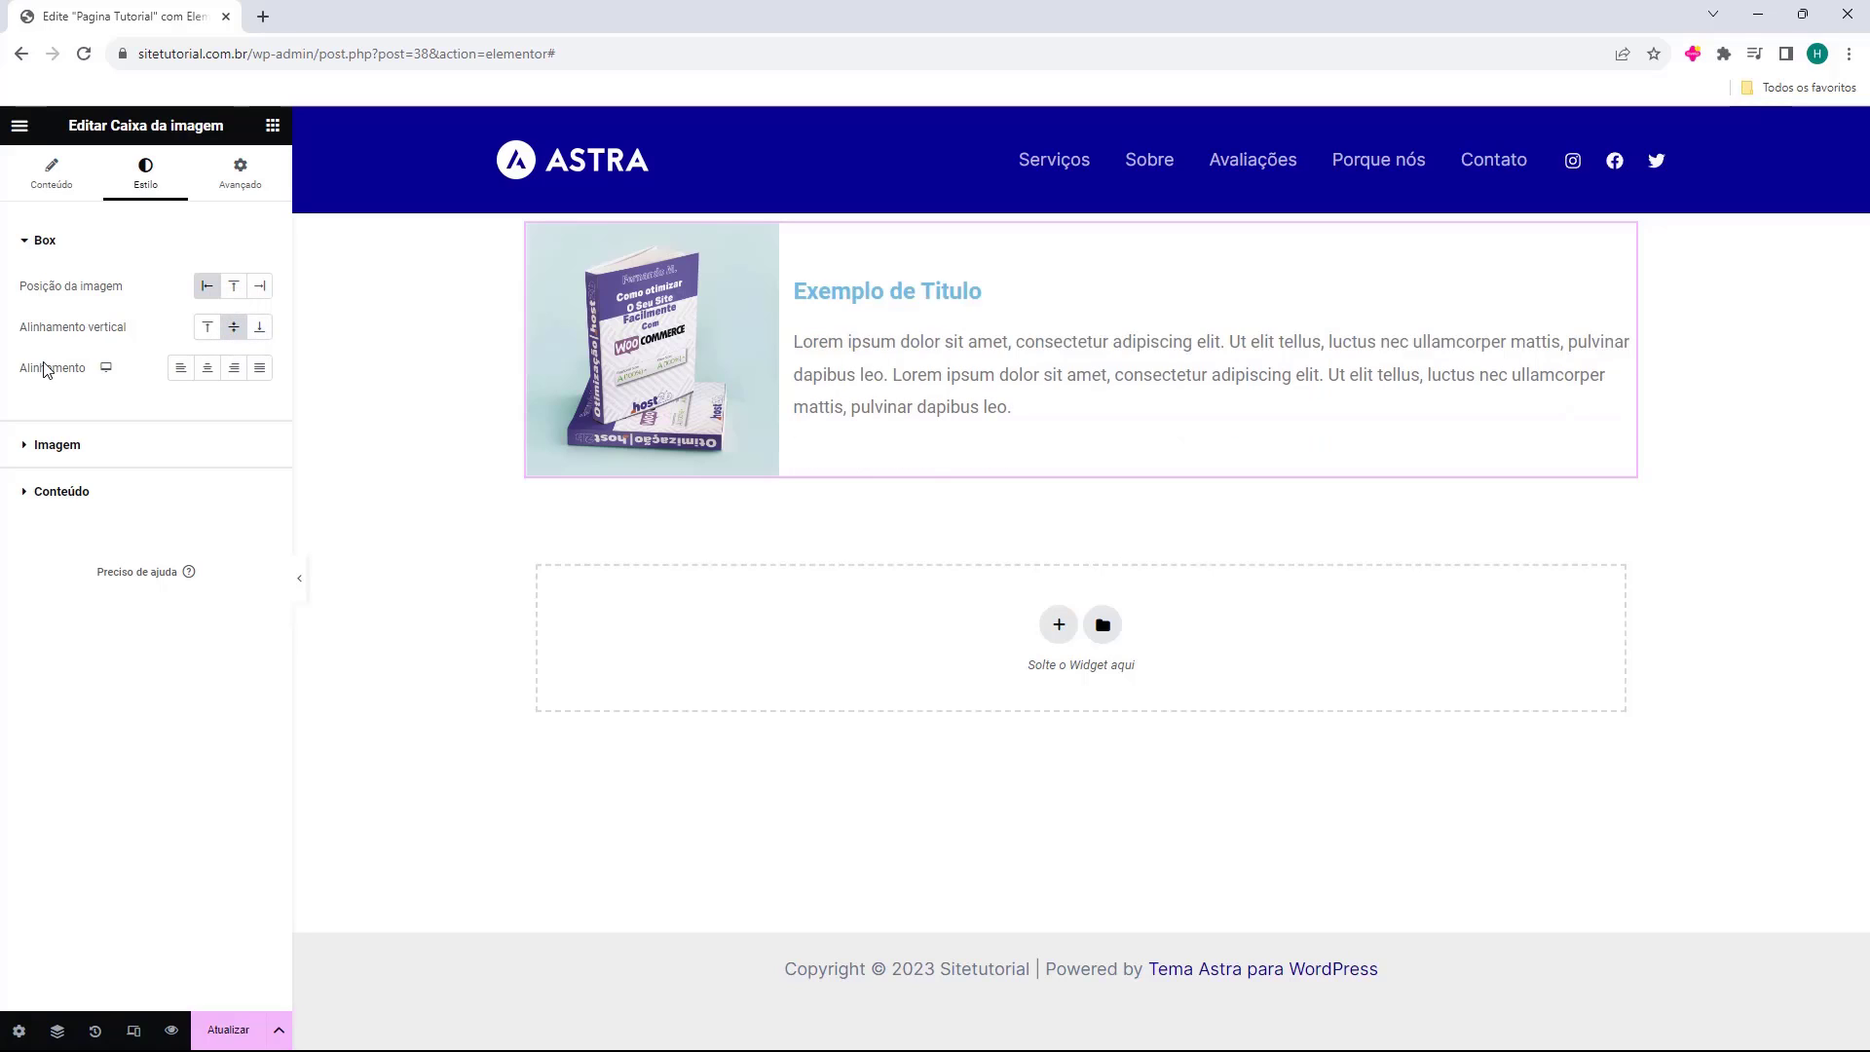
# Compare the centred, right and justified text alignments in the image box and set Alinhamento to Esquerda
pyautogui.moveTo(20, 367); pyautogui.dragTo(47, 368)
pyautogui.click(181, 368)
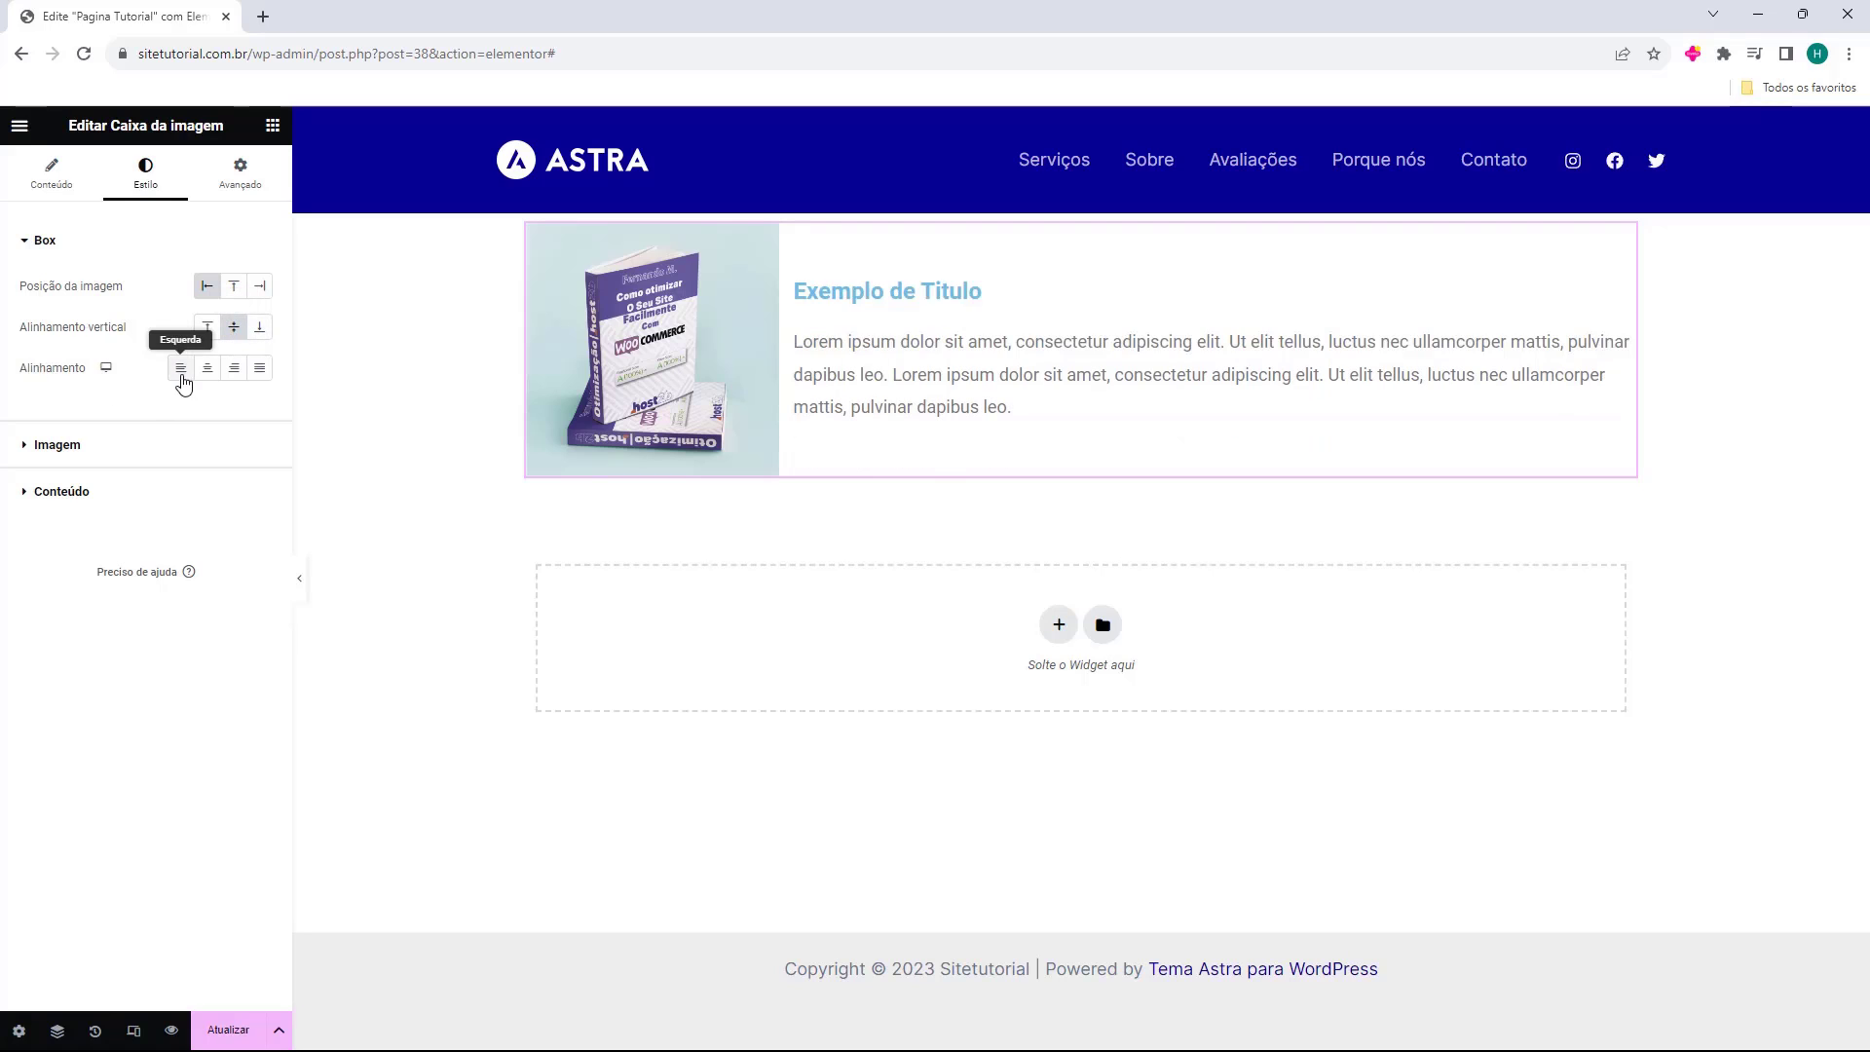
pyautogui.click(201, 381)
pyautogui.click(233, 378)
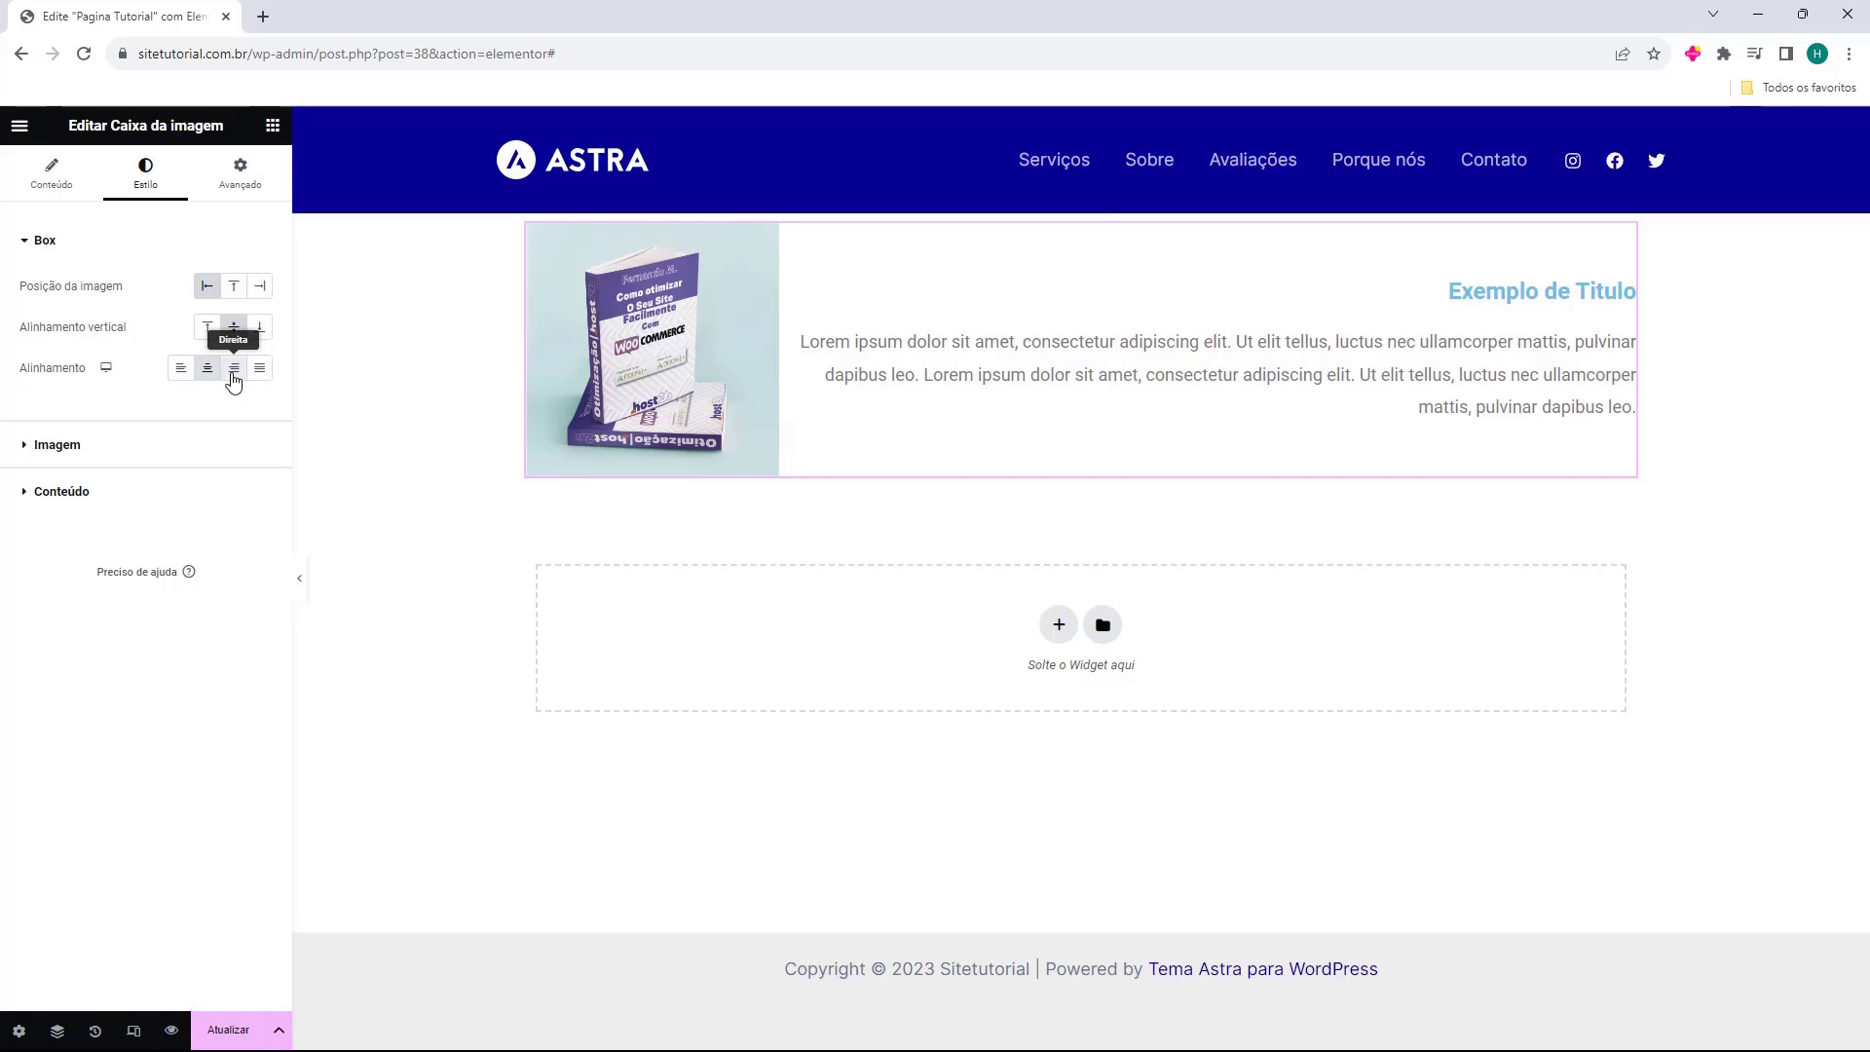
pyautogui.click(264, 382)
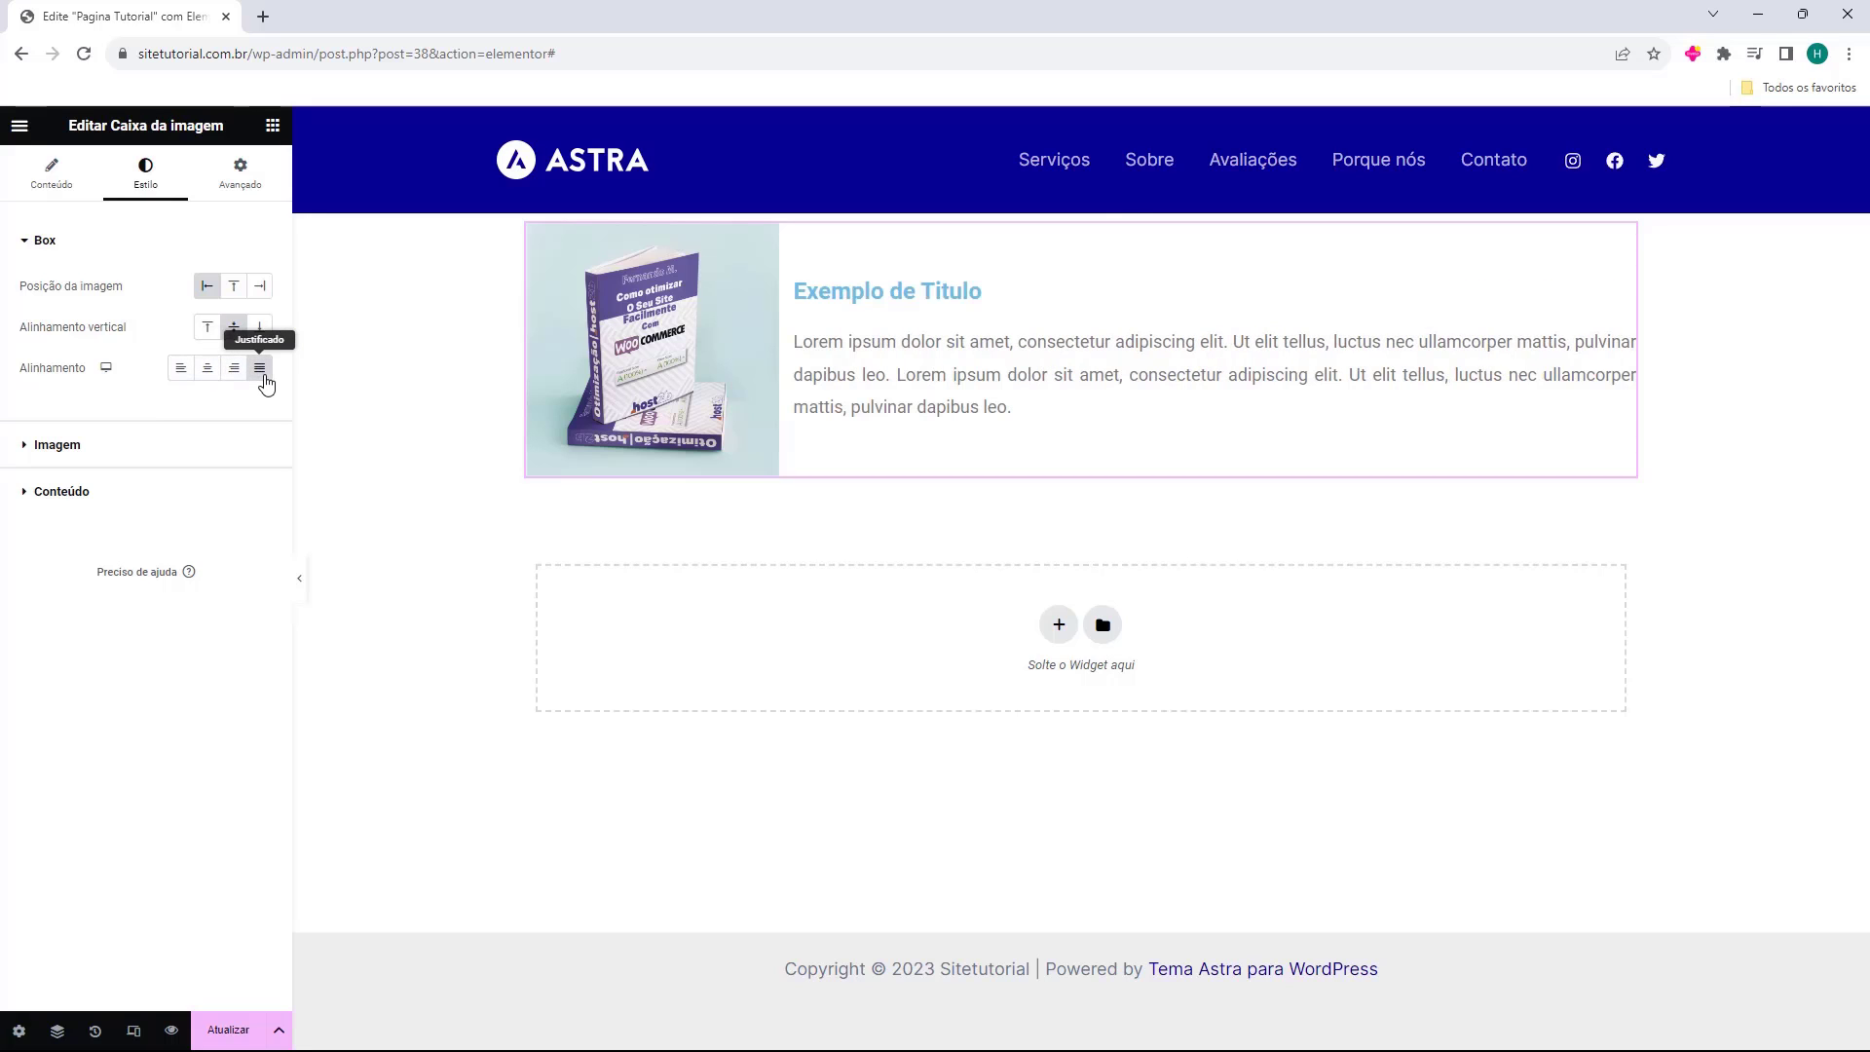
pyautogui.click(202, 380)
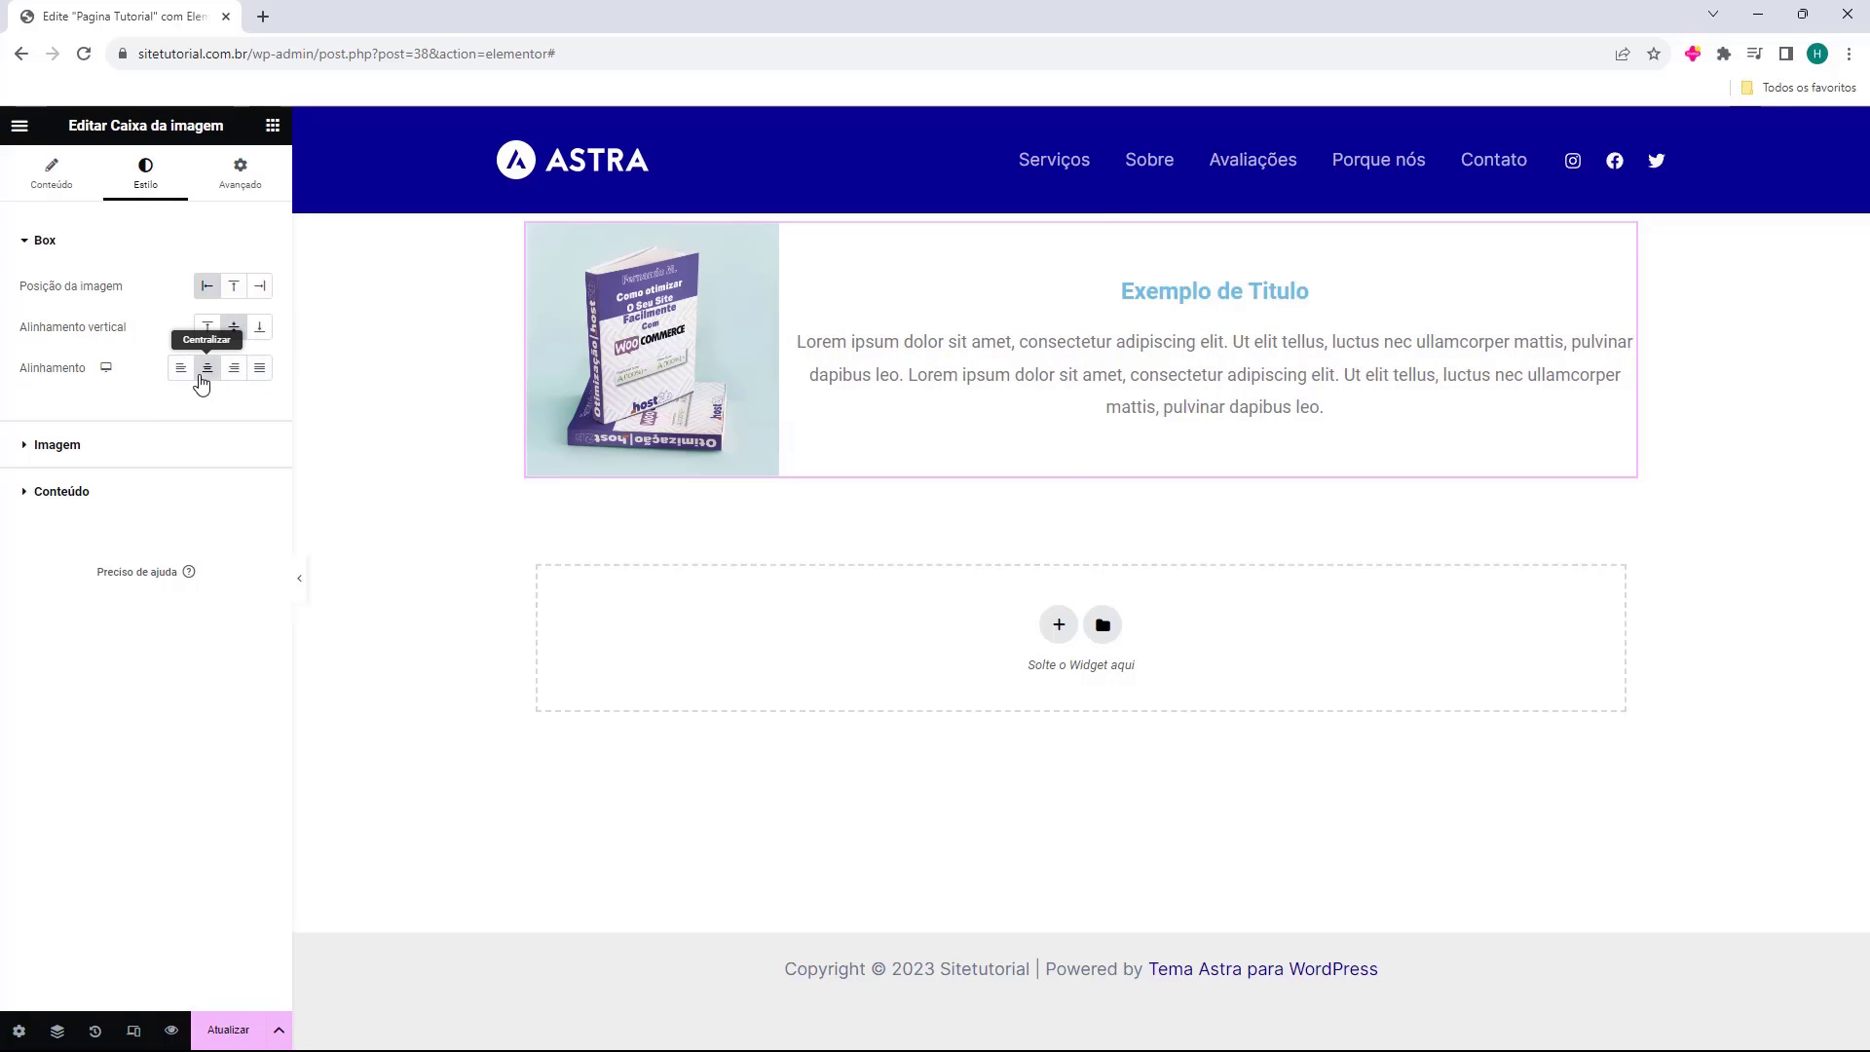
pyautogui.click(180, 380)
# Set the spacing between the image box's picture and its text to 20 px
pyautogui.click(82, 444)
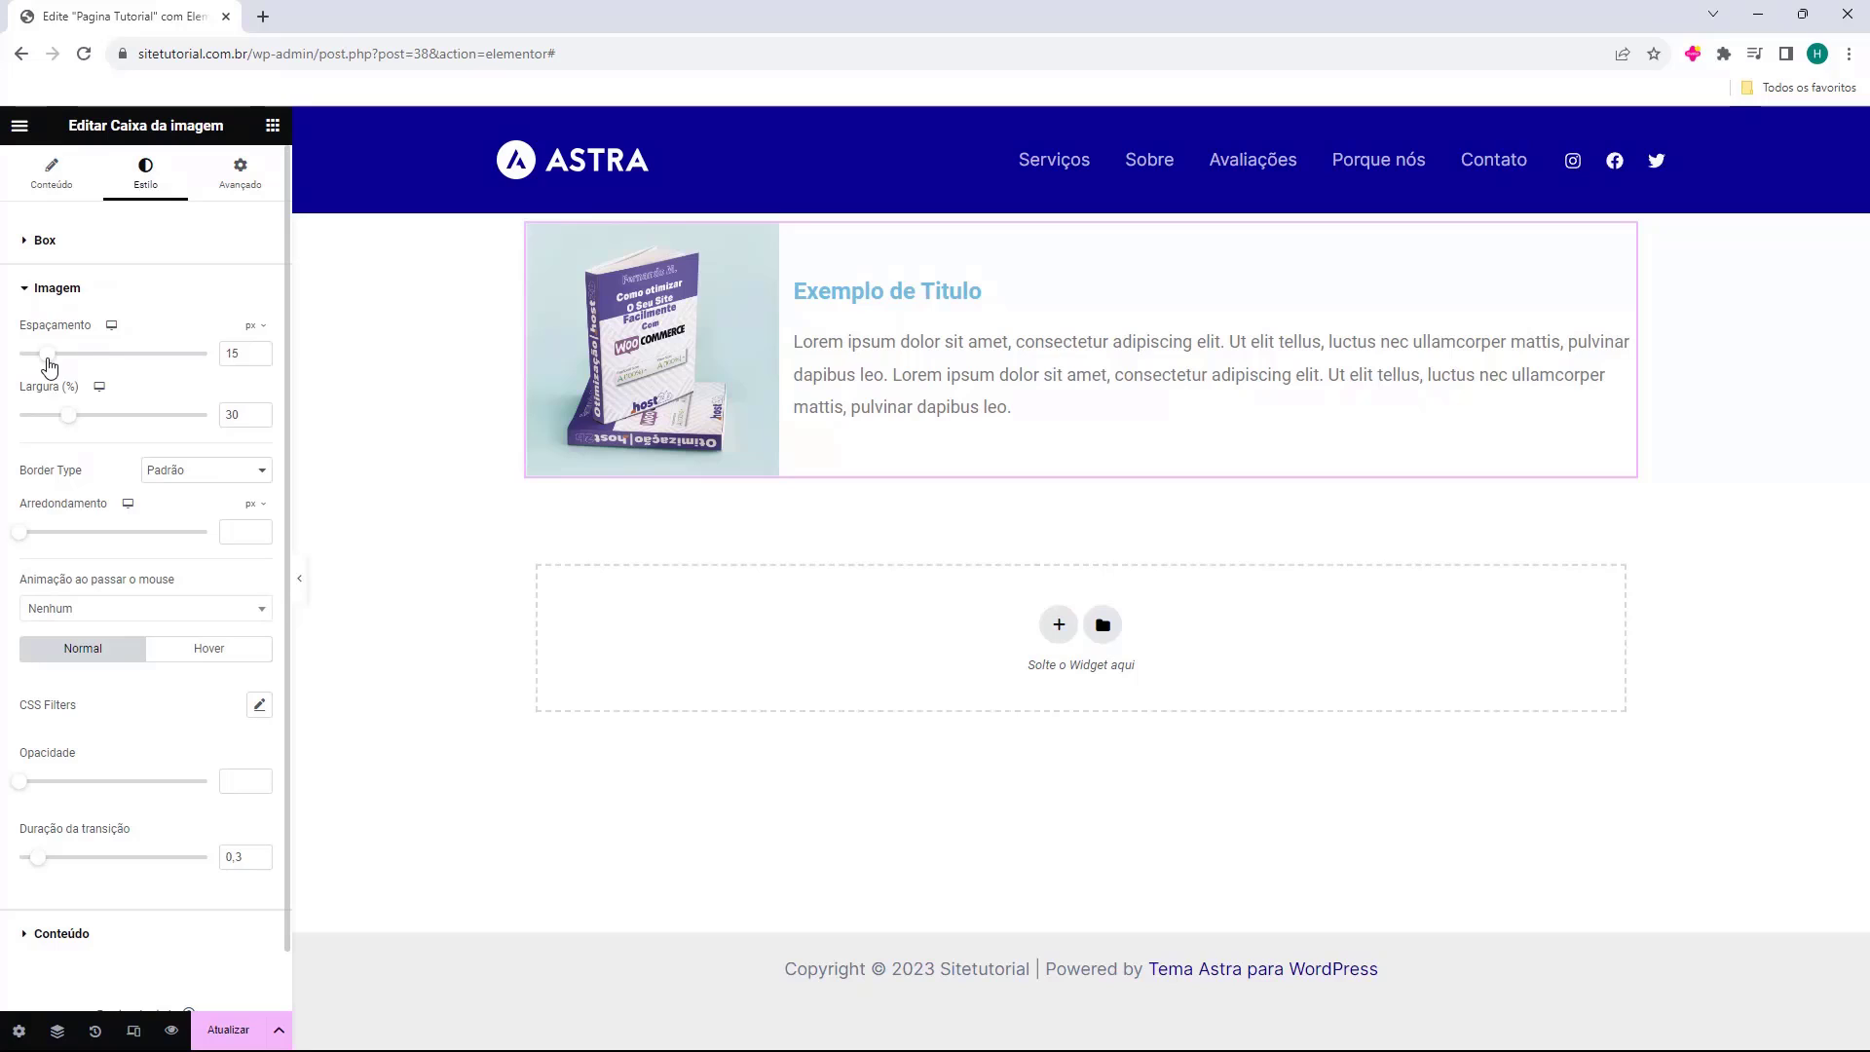
pyautogui.moveTo(48, 365); pyautogui.dragTo(70, 426)
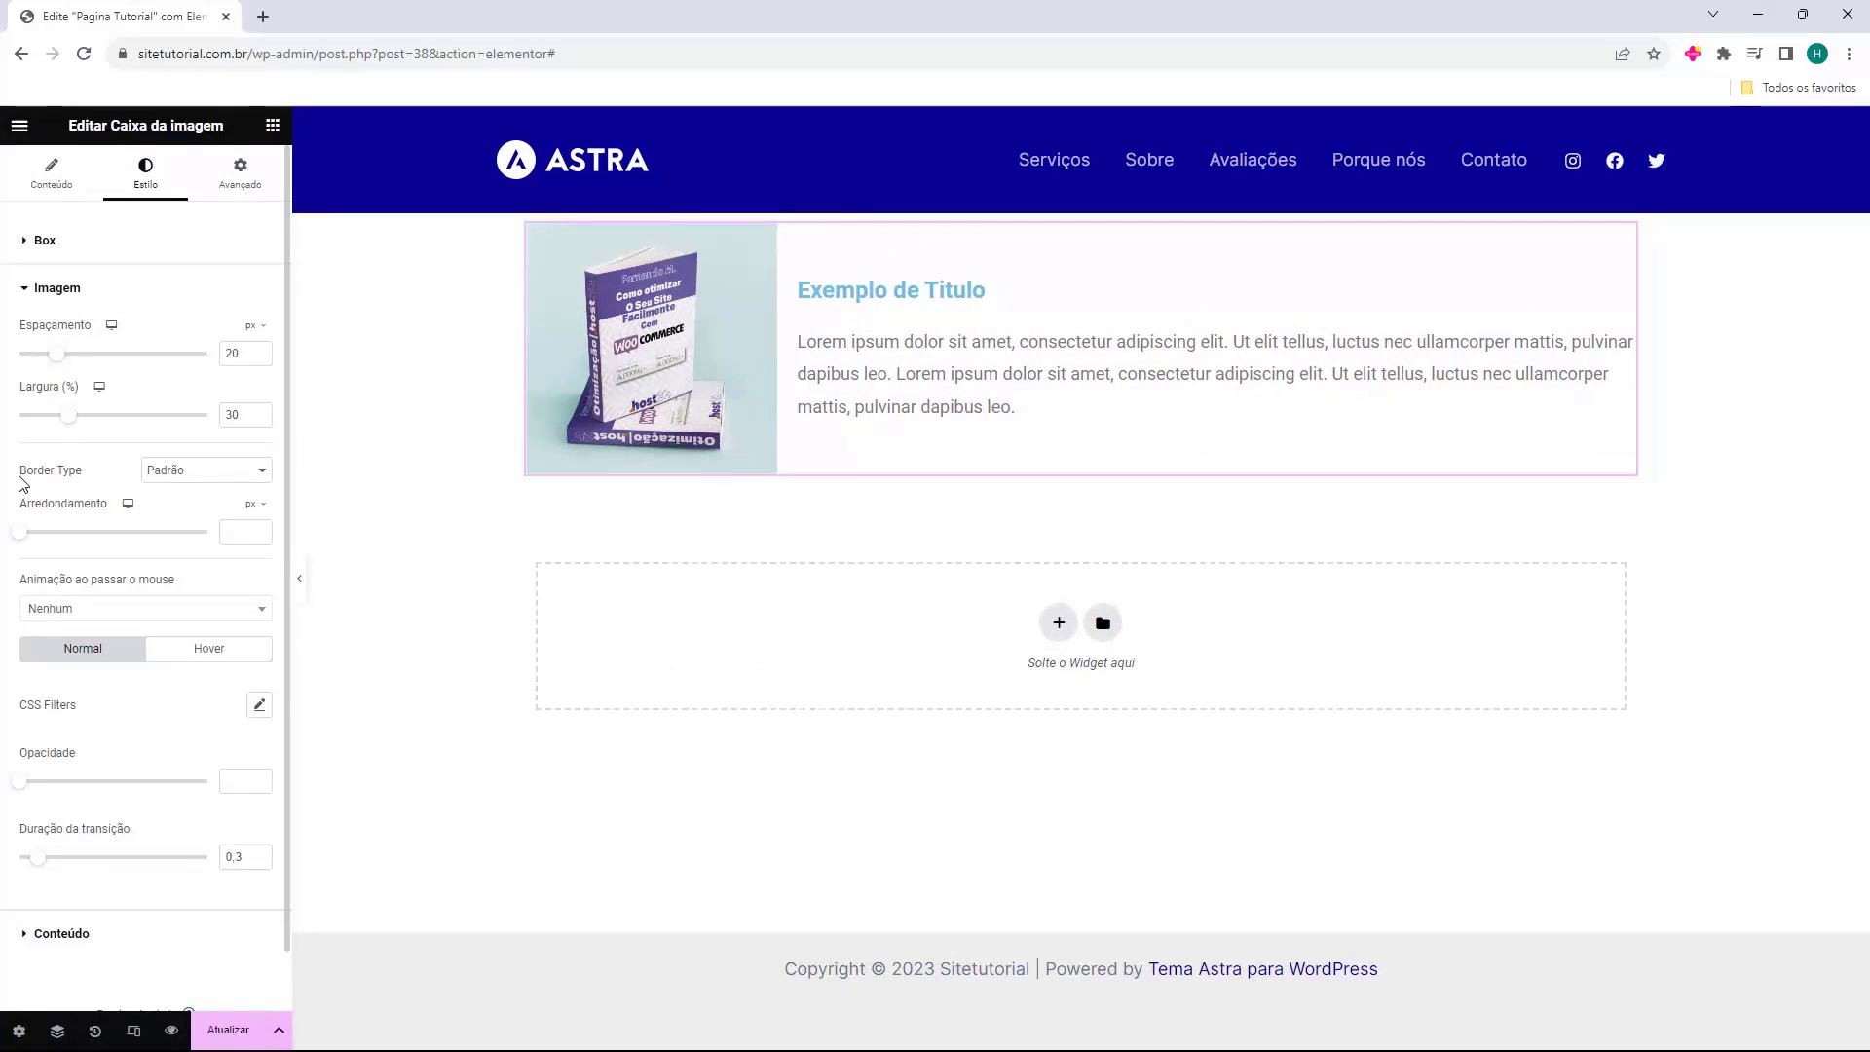
# Compare the Sólido and Duplo border types on the picture and choose Sólido
pyautogui.click(161, 472)
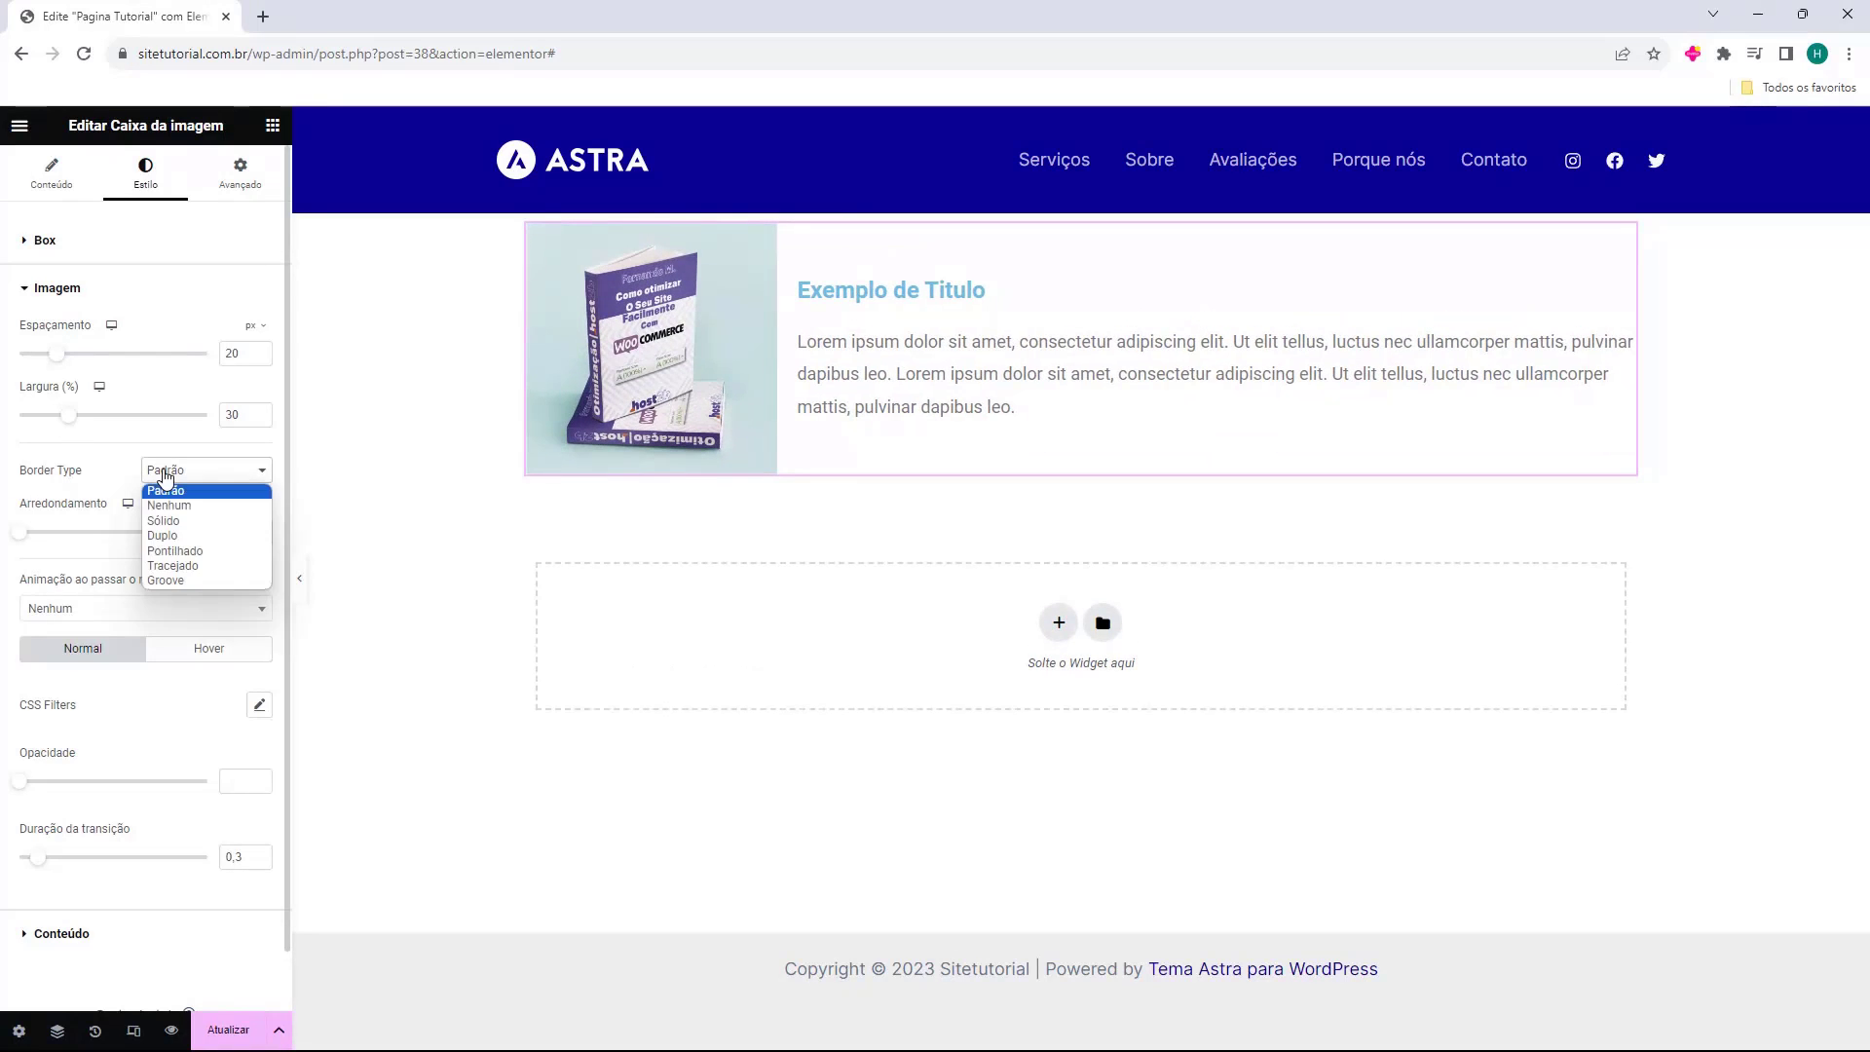
pyautogui.click(180, 520)
pyautogui.click(198, 478)
pyautogui.click(166, 536)
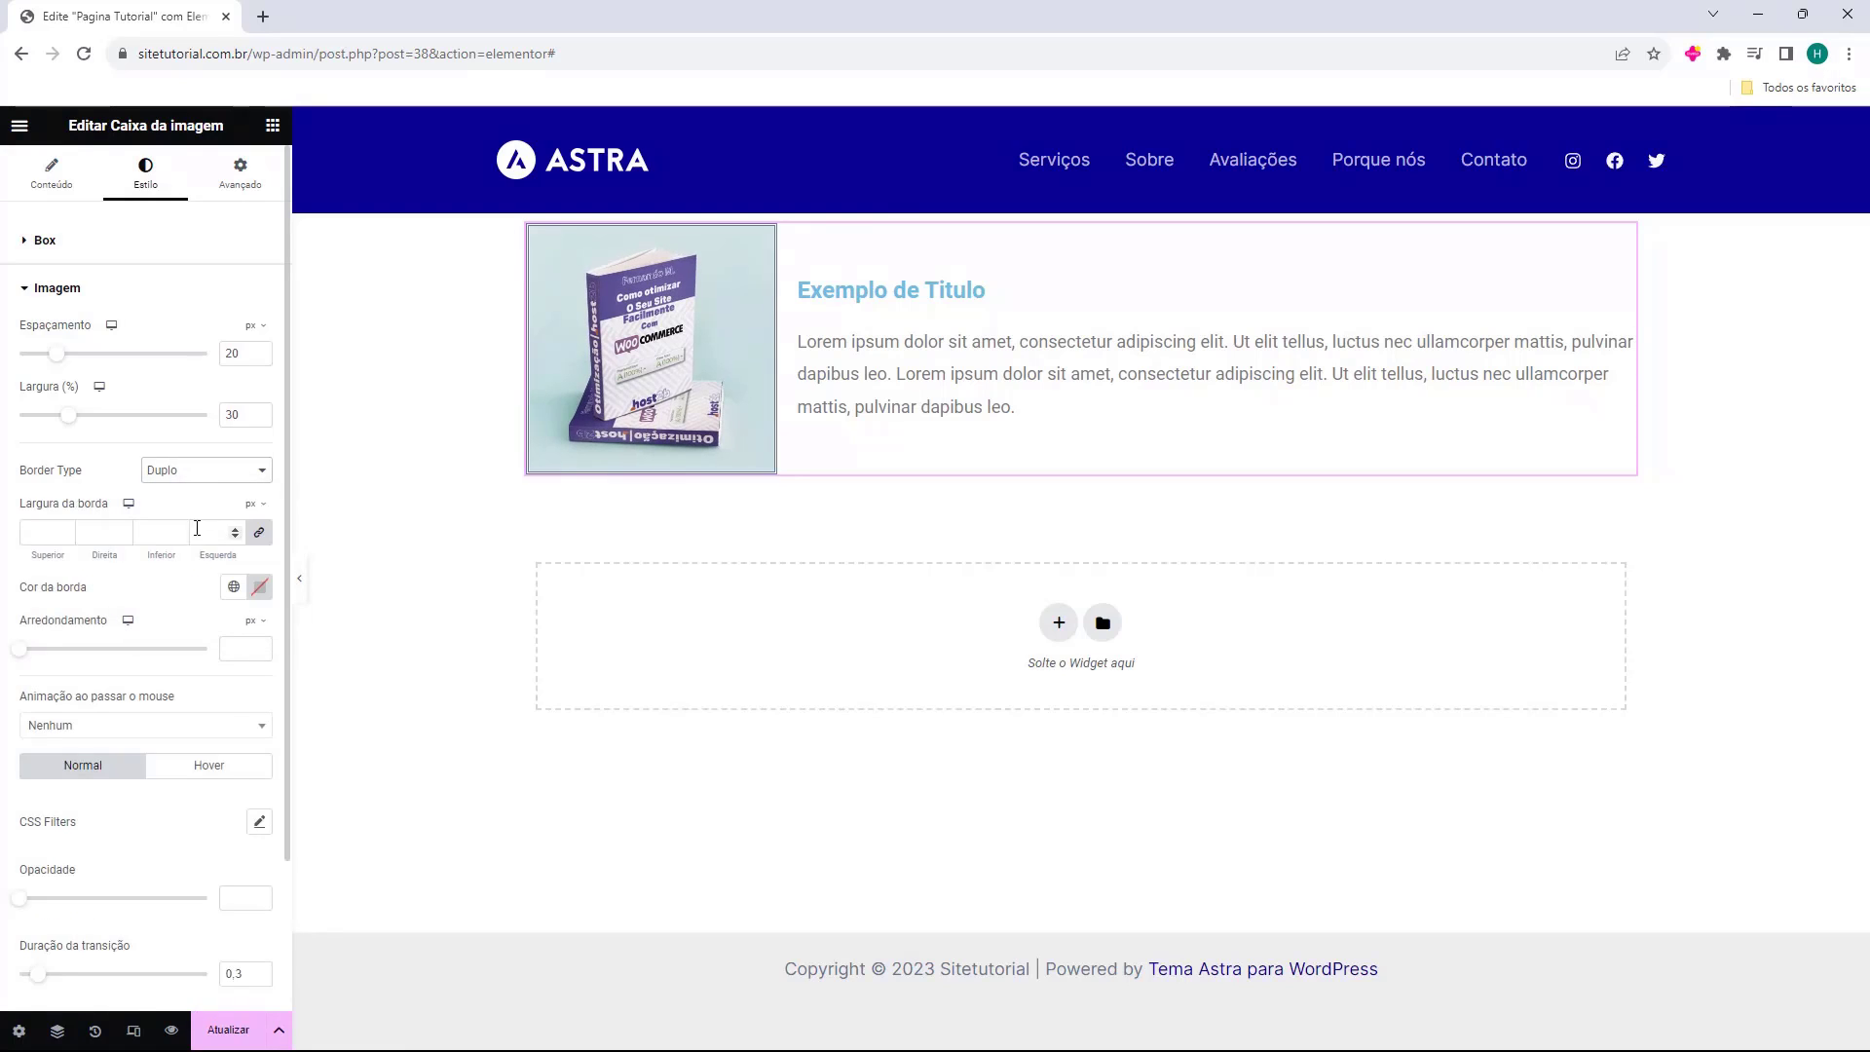
pyautogui.click(215, 481)
pyautogui.click(200, 520)
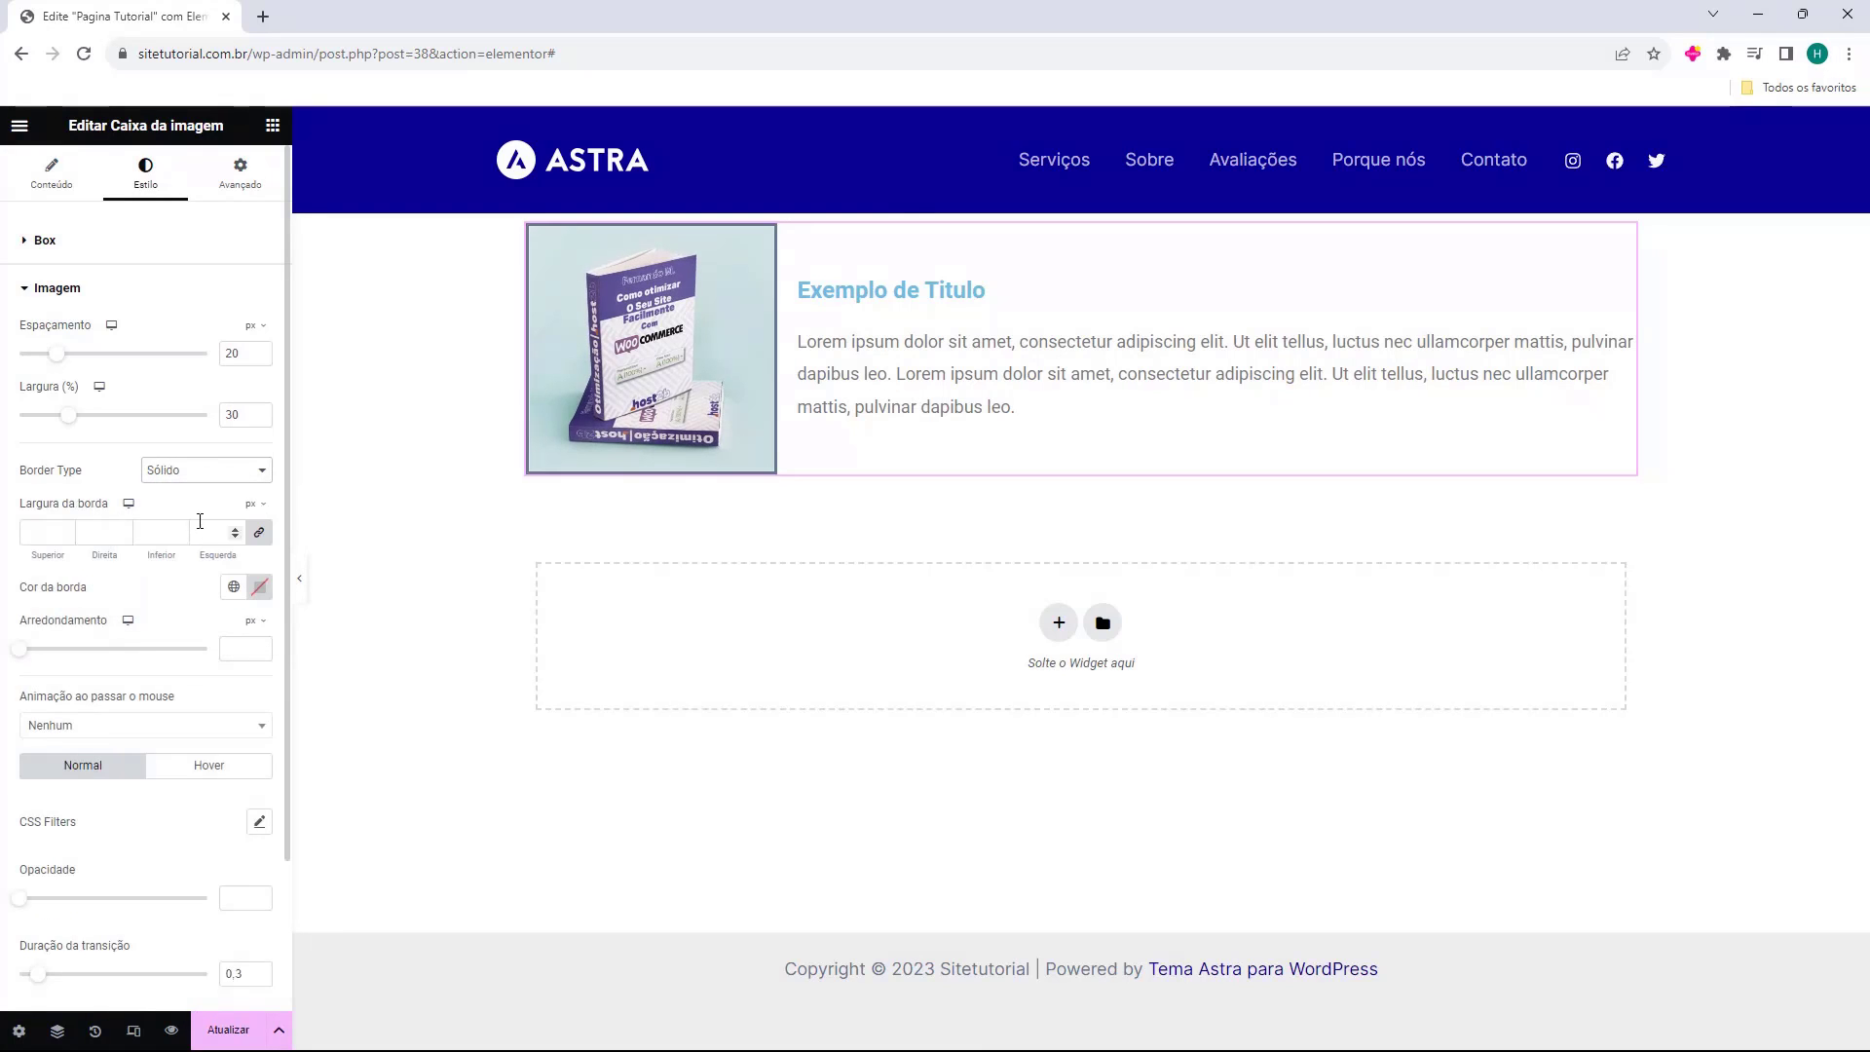
# Set the picture's border width to 10 px on all four sides
pyautogui.click(65, 531)
pyautogui.click(66, 531)
pyautogui.click(65, 531)
pyautogui.click(65, 530)
pyautogui.click(65, 530)
pyautogui.click(65, 531)
pyautogui.click(65, 531)
pyautogui.click(65, 531)
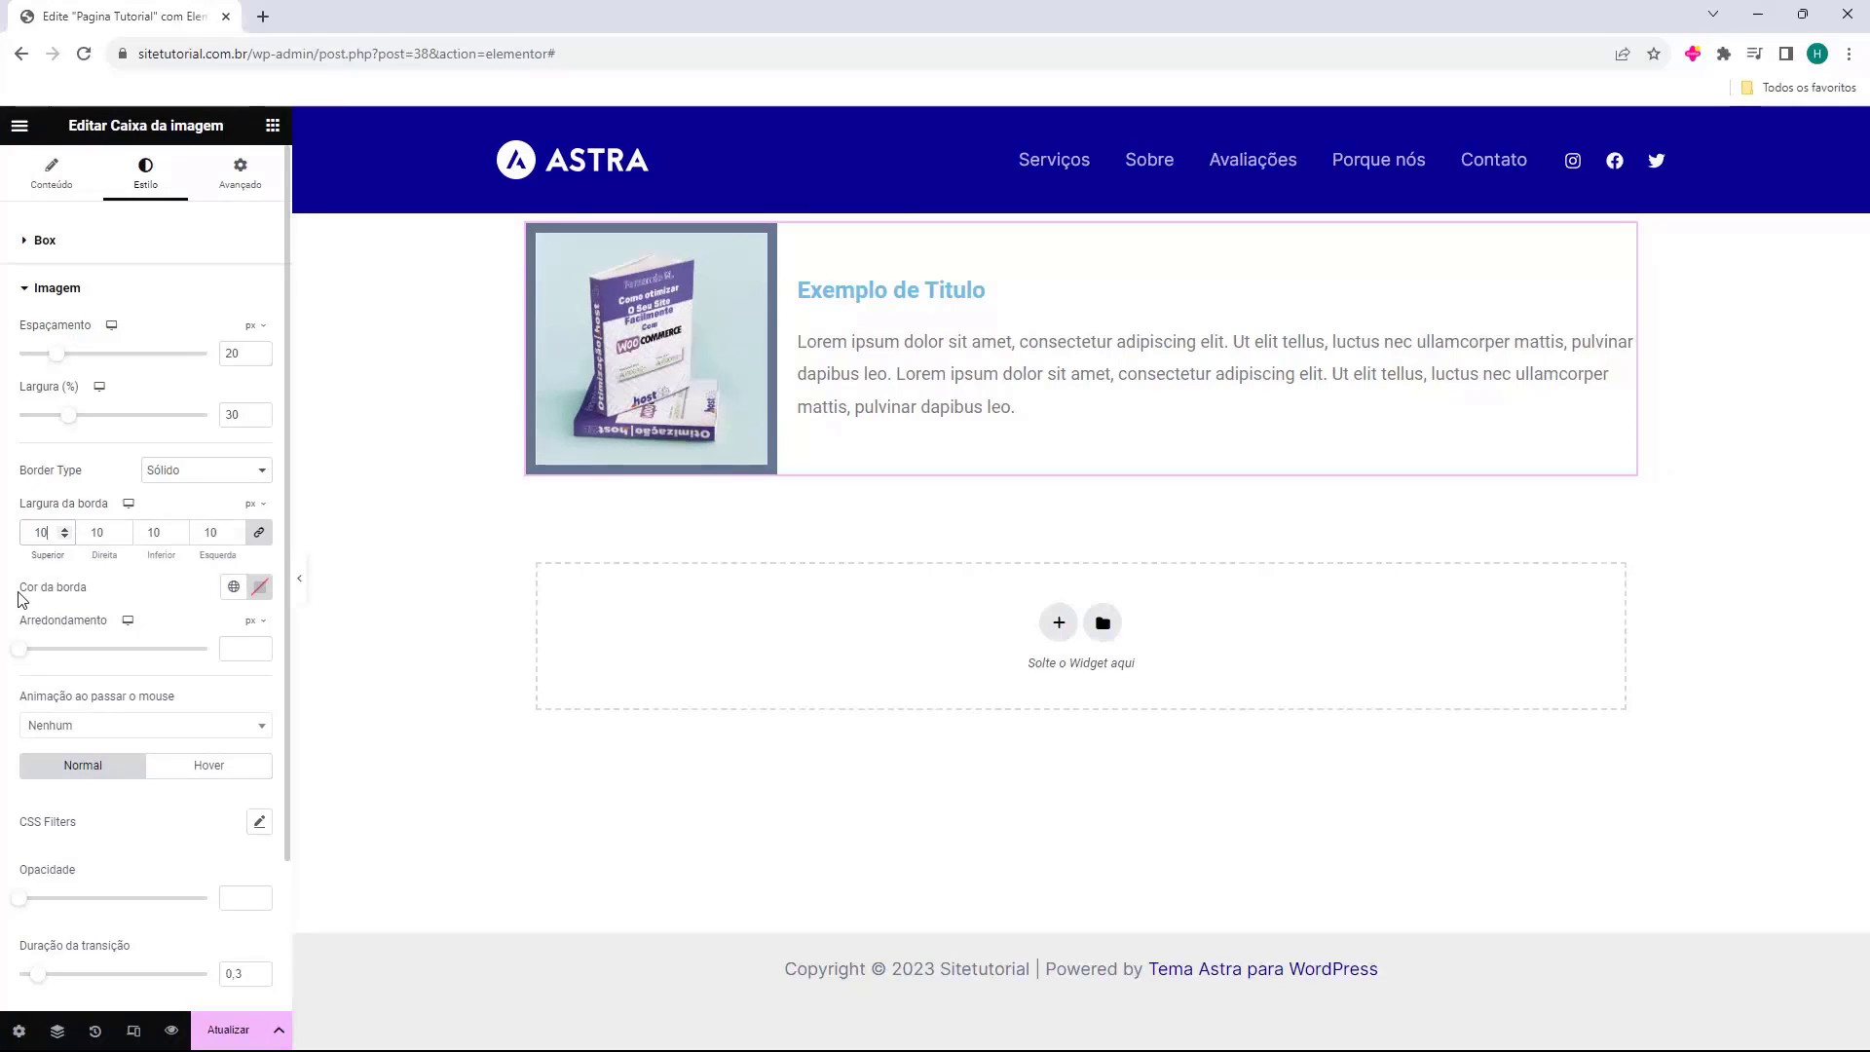
# Set the picture's border colour to white (#FFFFFF) and try another colour for it
pyautogui.moveTo(19, 591); pyautogui.dragTo(95, 591)
pyautogui.click(260, 586)
pyautogui.moveTo(368, 720); pyautogui.dragTo(87, 604)
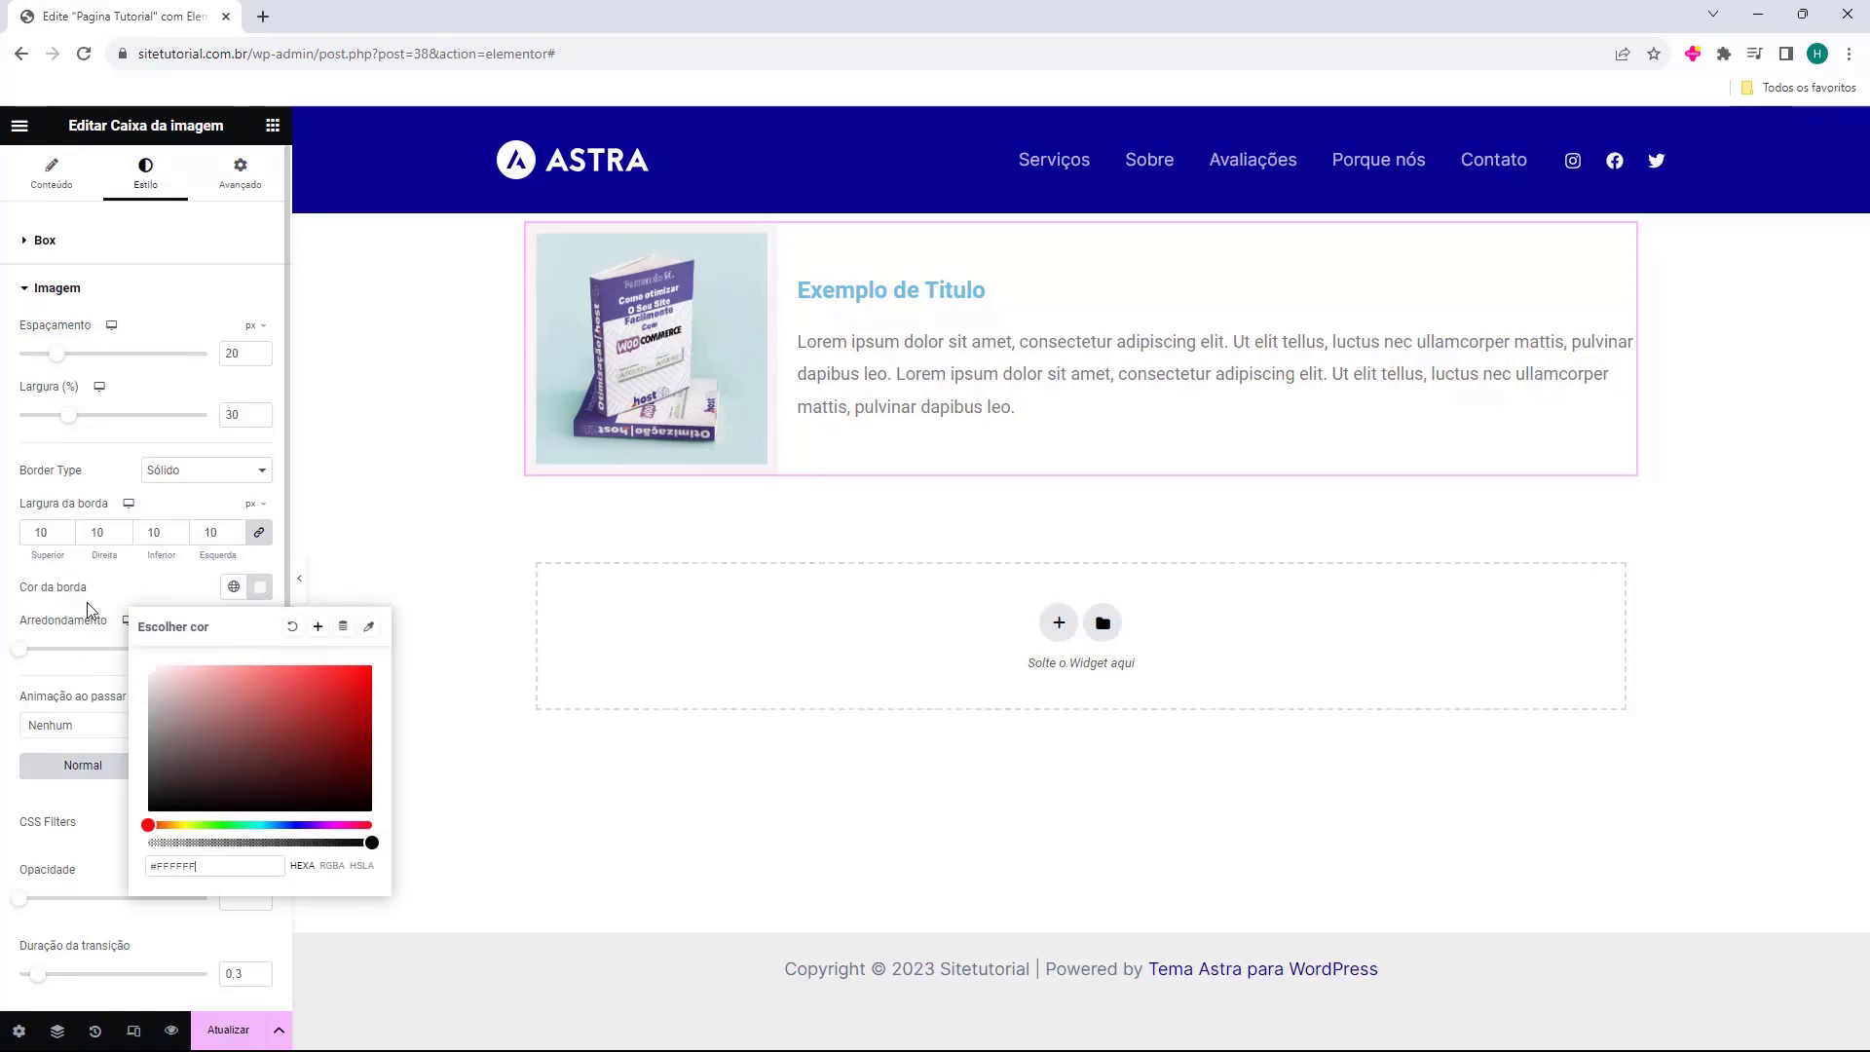
pyautogui.click(103, 584)
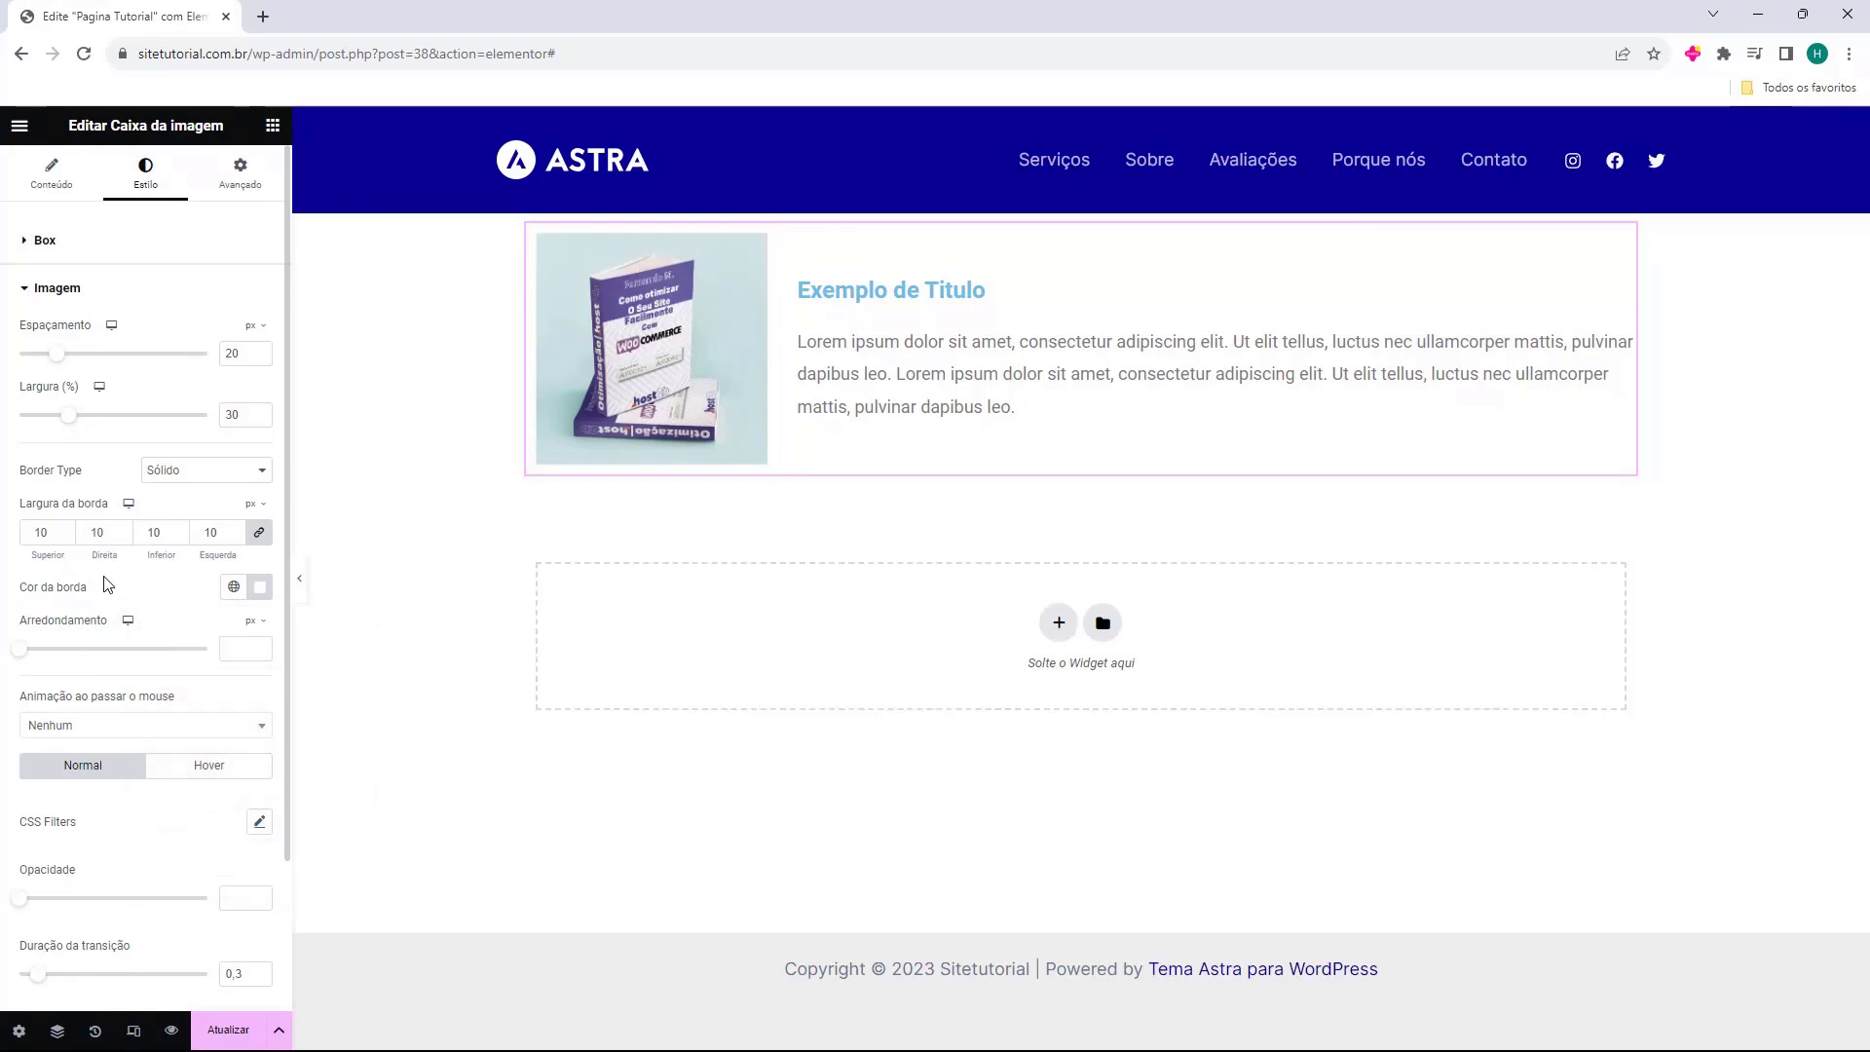
pyautogui.click(251, 592)
pyautogui.moveTo(314, 680); pyautogui.dragTo(142, 822)
# Round the picture's corners by 15 px and return its border type to Padrão
pyautogui.moveTo(19, 649); pyautogui.dragTo(60, 670)
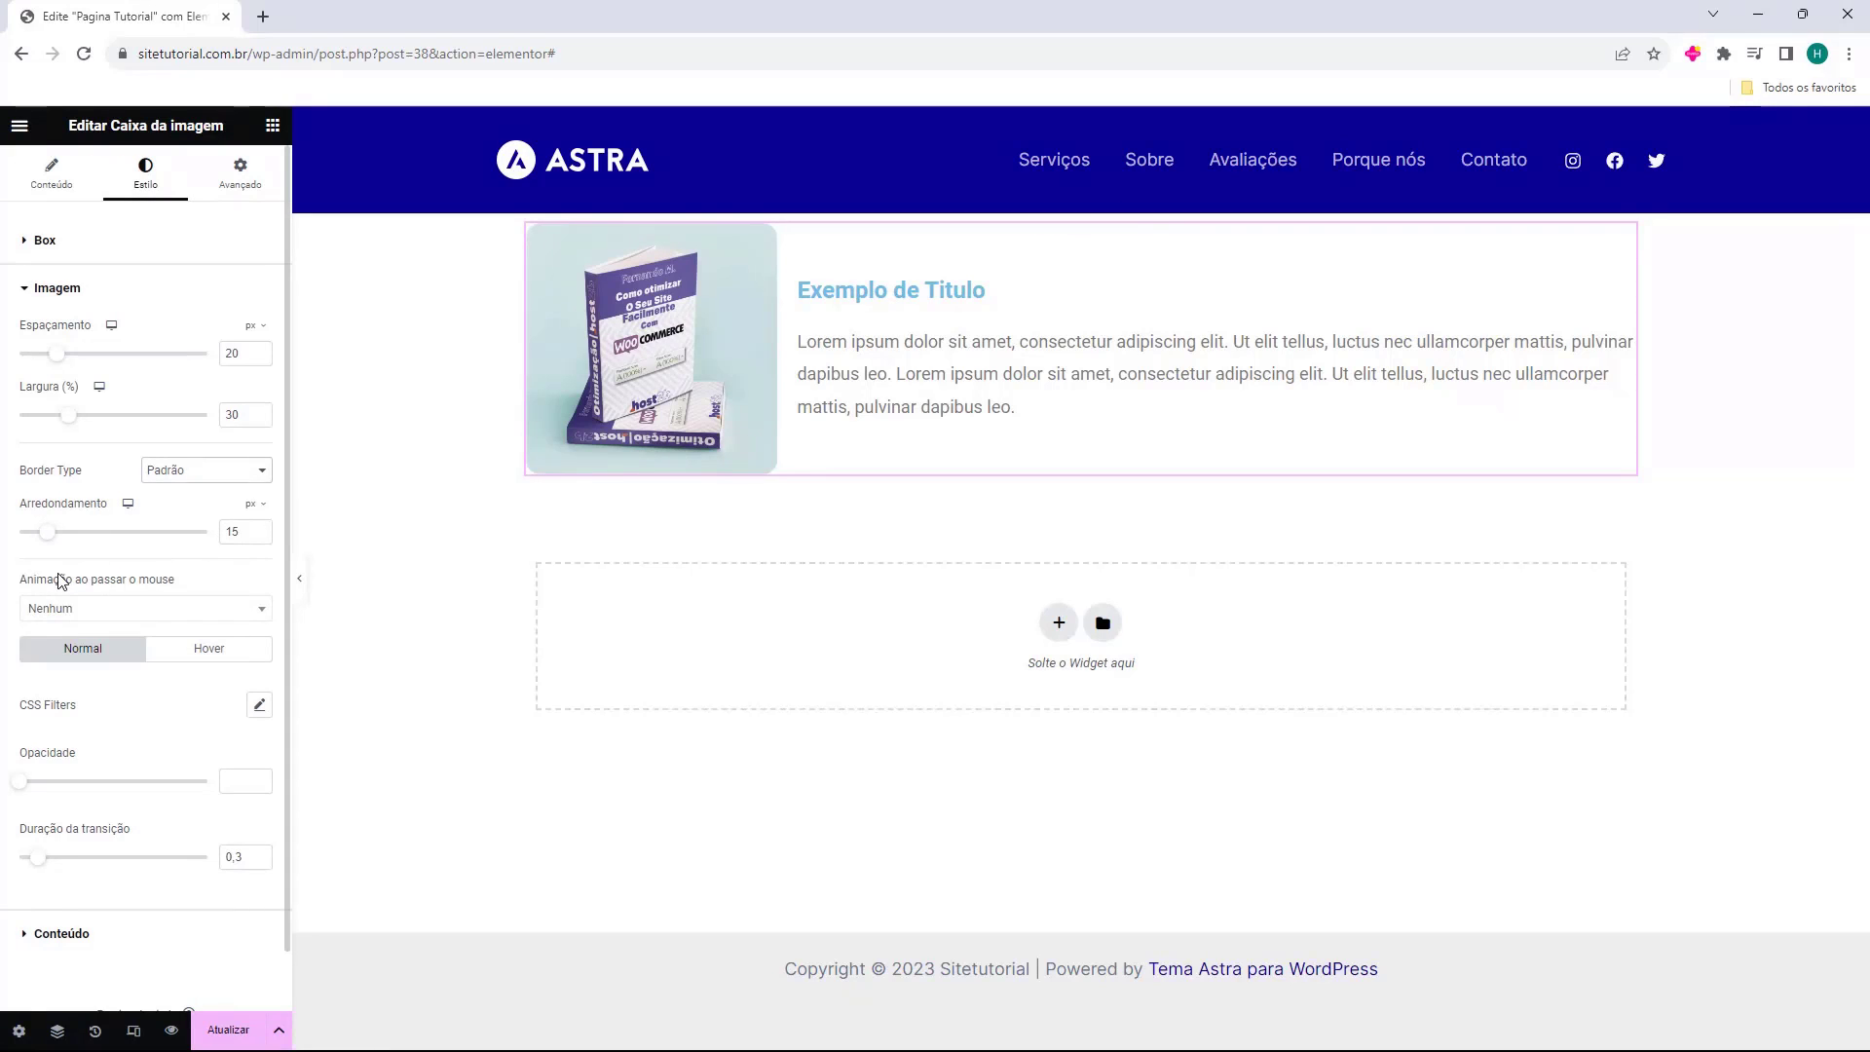
# Try the Shrink, Grow and Float hover animations on the picture and clear the animation
pyautogui.moveTo(21, 582); pyautogui.dragTo(138, 586)
pyautogui.click(115, 586)
pyautogui.click(90, 621)
pyautogui.click(83, 691)
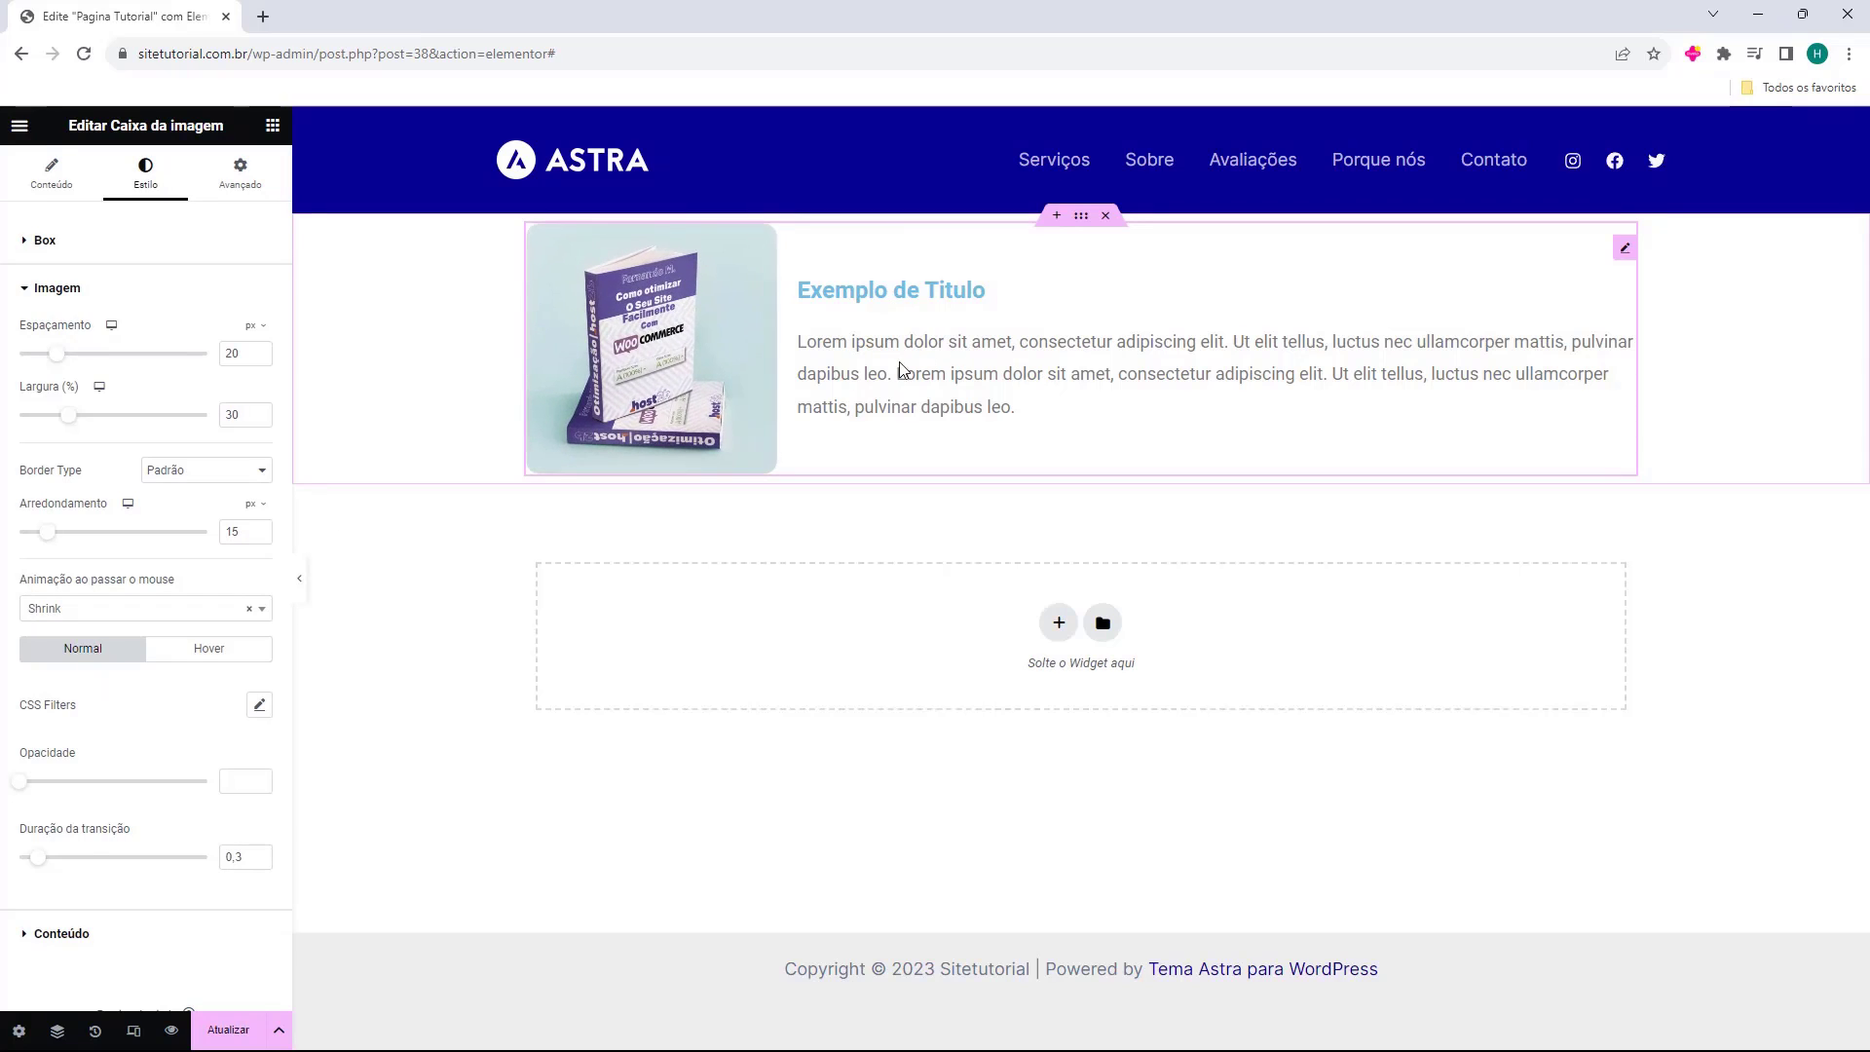
pyautogui.click(113, 611)
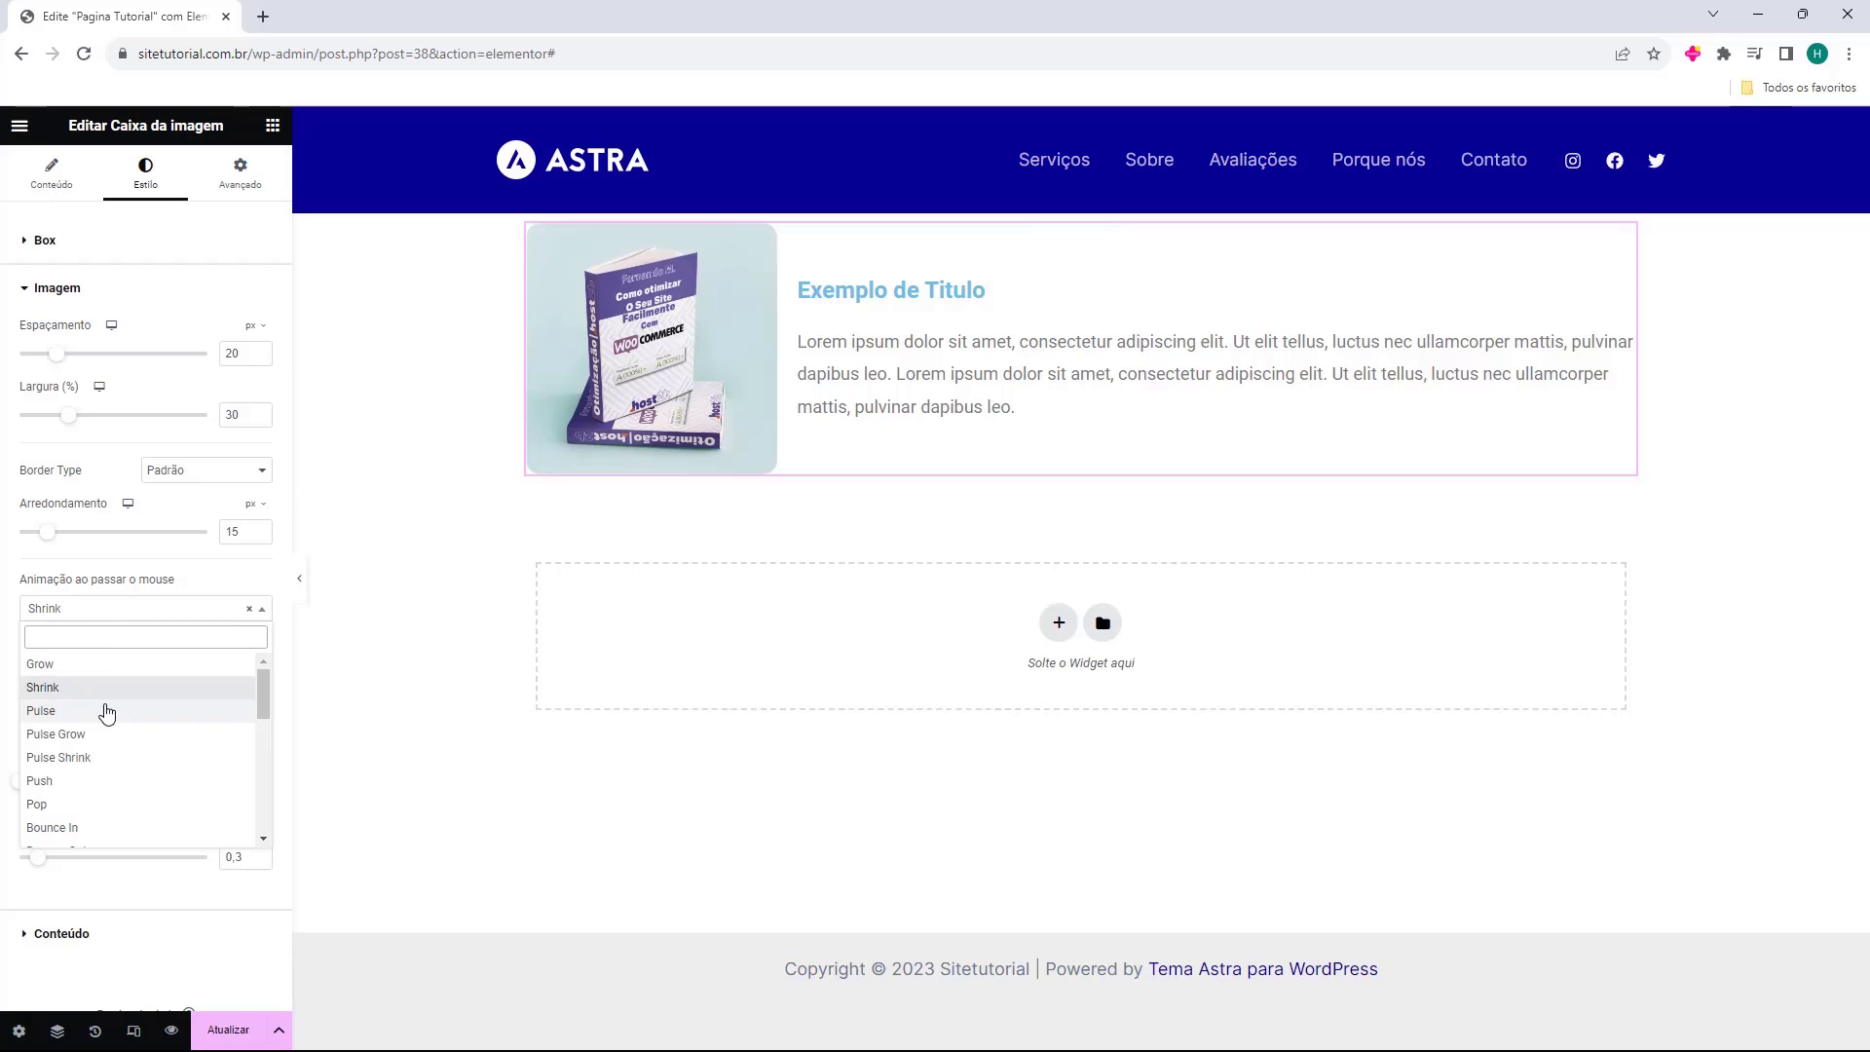
pyautogui.click(110, 670)
pyautogui.click(163, 610)
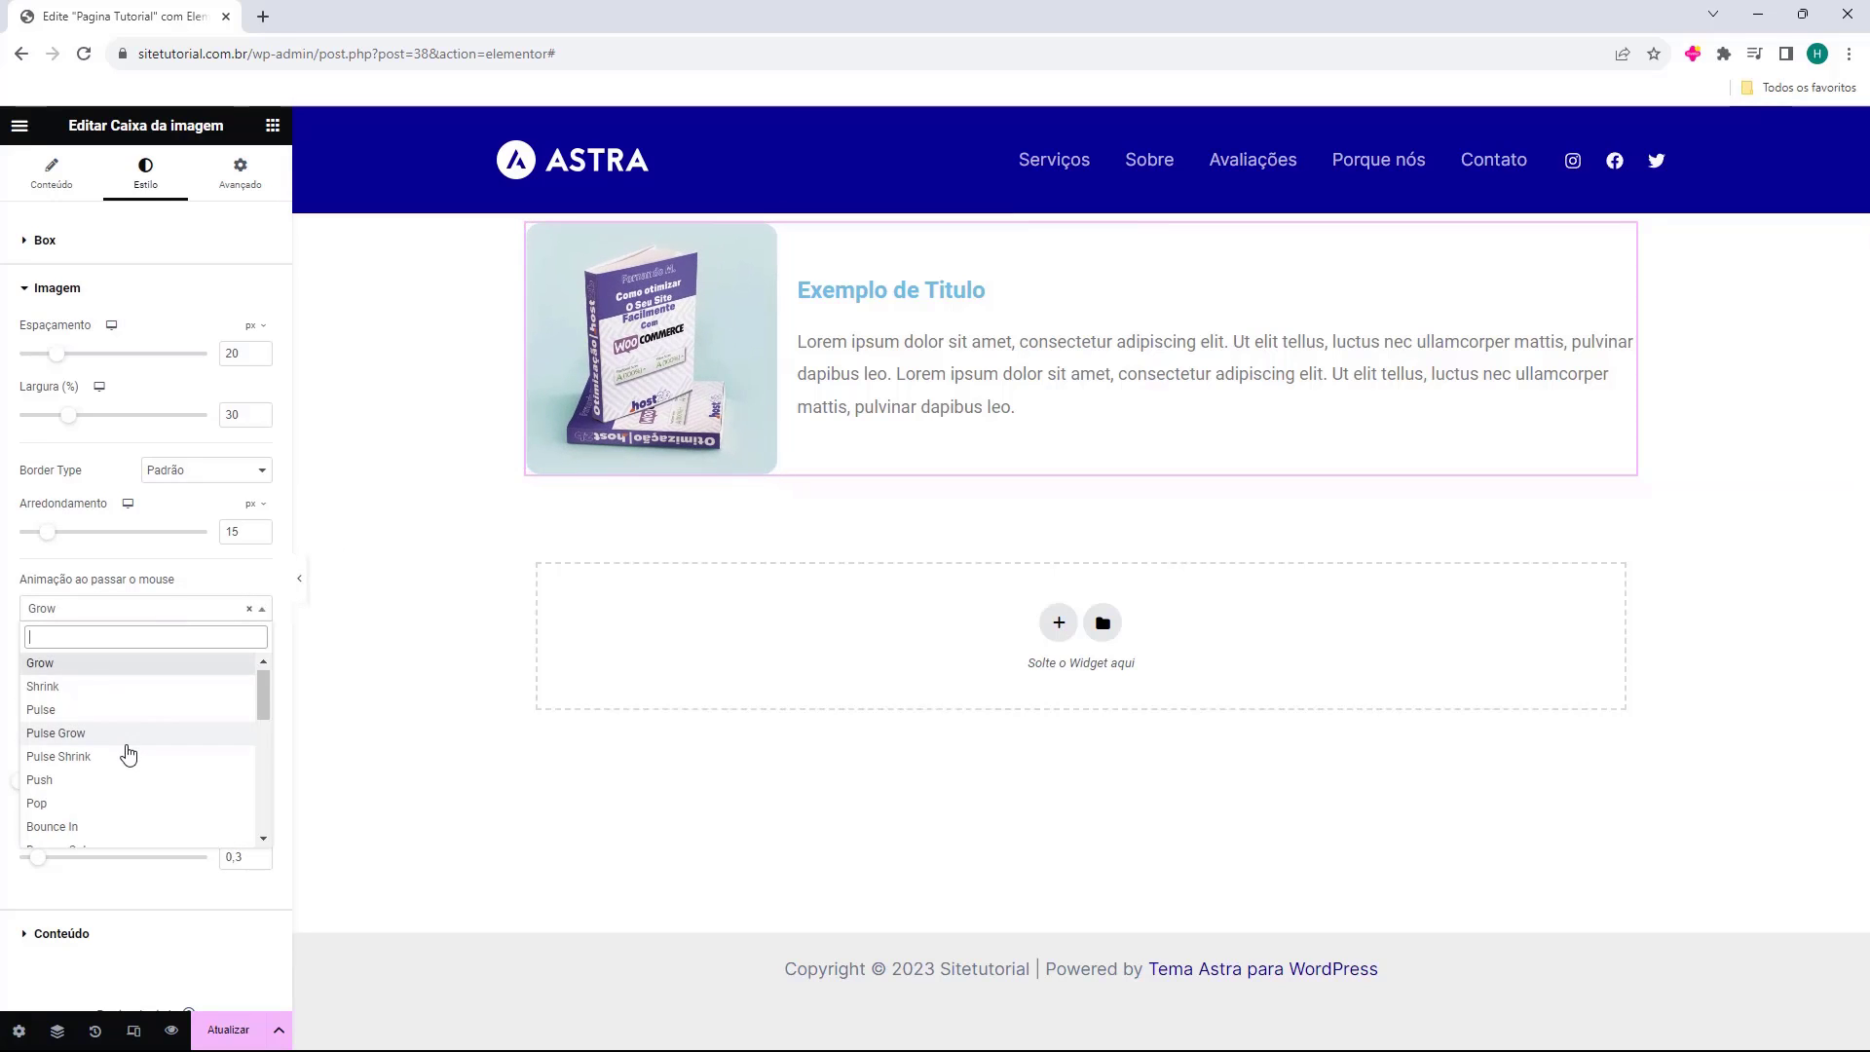
pyautogui.scroll(-3, 121, 730)
pyautogui.click(120, 725)
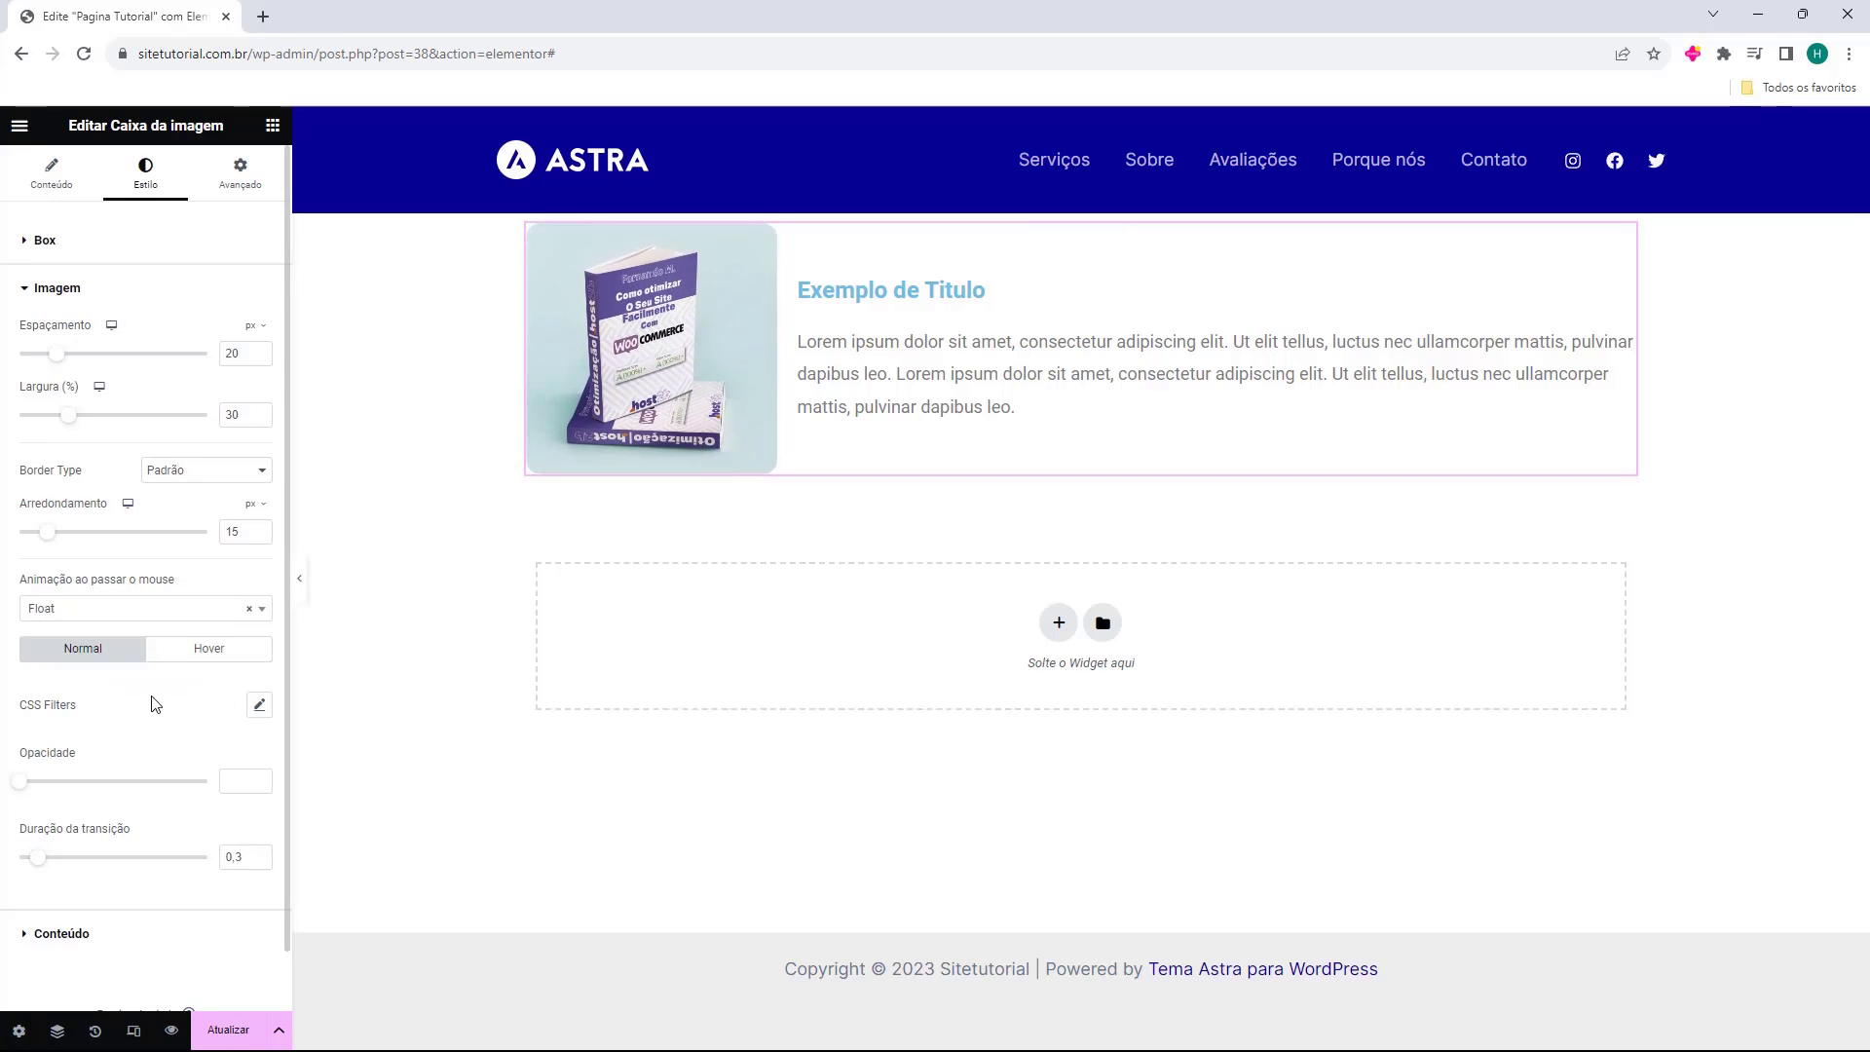
pyautogui.click(250, 608)
# Look at the picture's CSS Filters and set its opacity to 1
pyautogui.click(258, 705)
pyautogui.click(132, 710)
pyautogui.scroll(-2, 82, 711)
pyautogui.moveTo(20, 720); pyautogui.dragTo(276, 718)
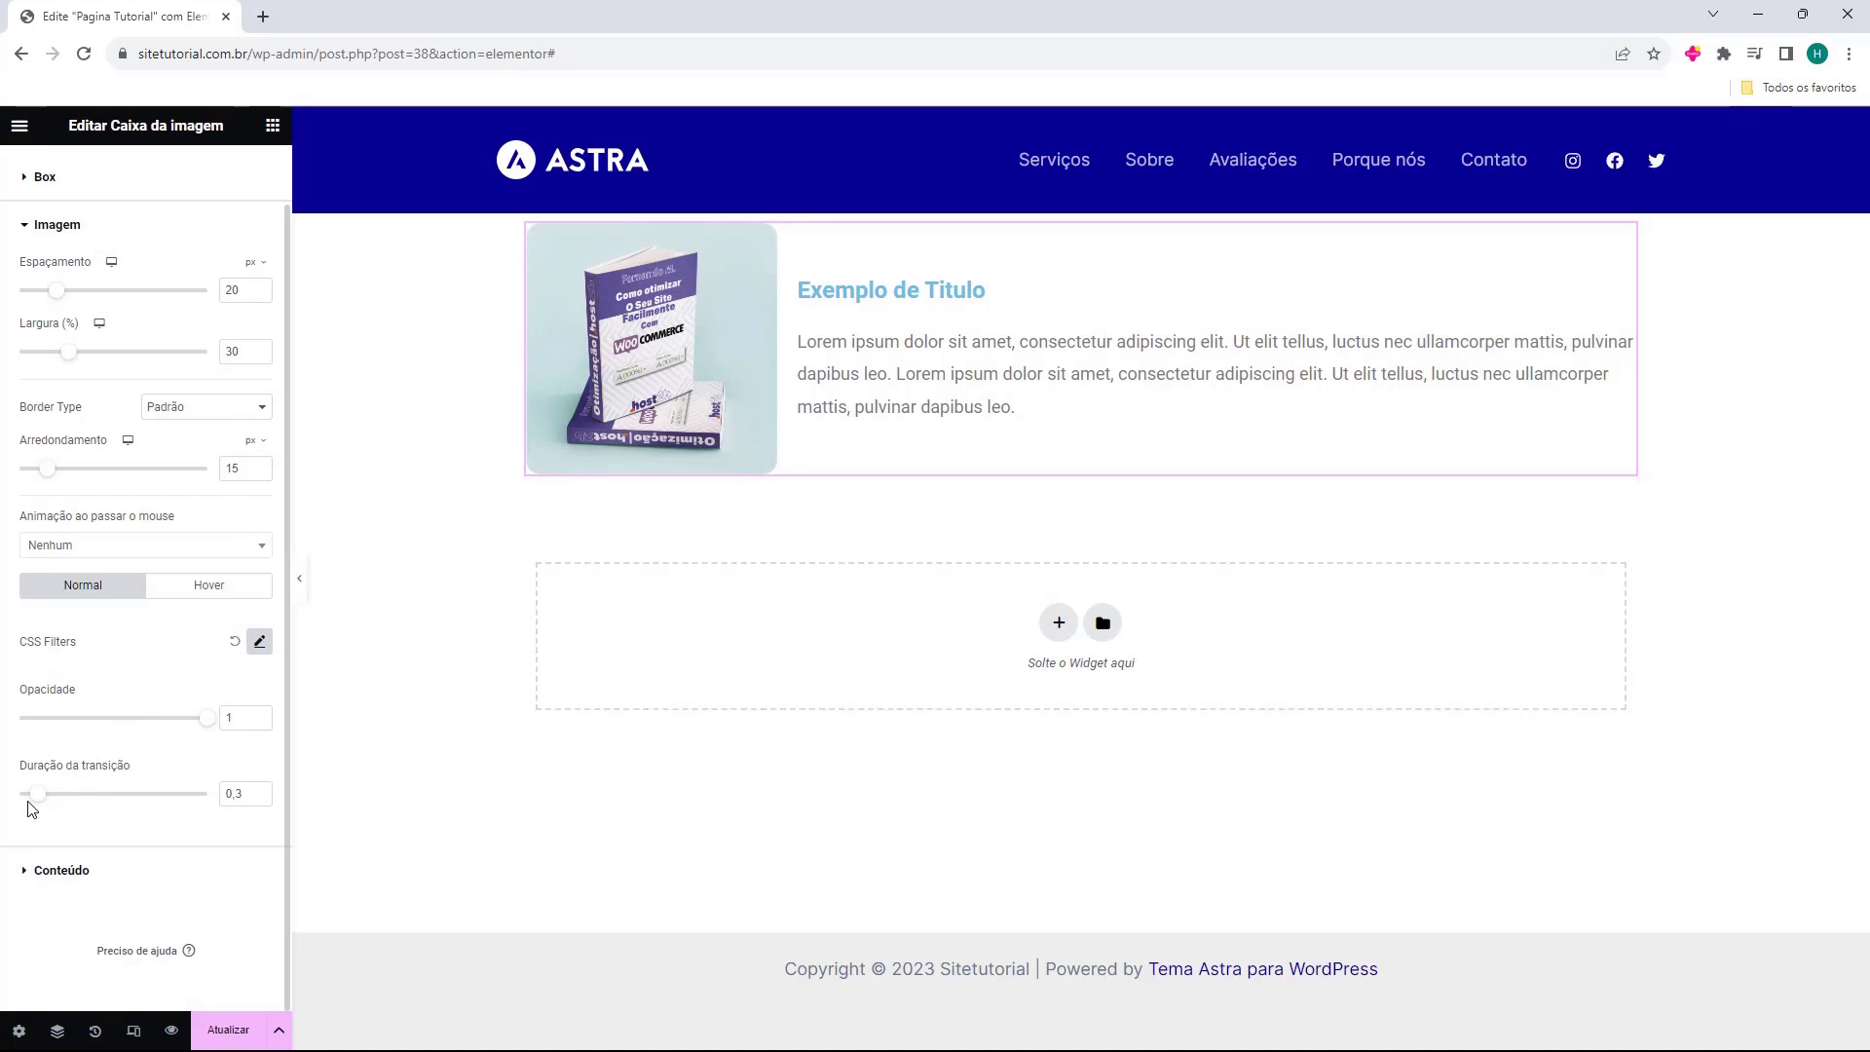
pyautogui.moveTo(29, 774); pyautogui.dragTo(102, 776)
# Set the title's spacing to 15 and its colour to black (#000000) in the image box's content styling
pyautogui.click(61, 871)
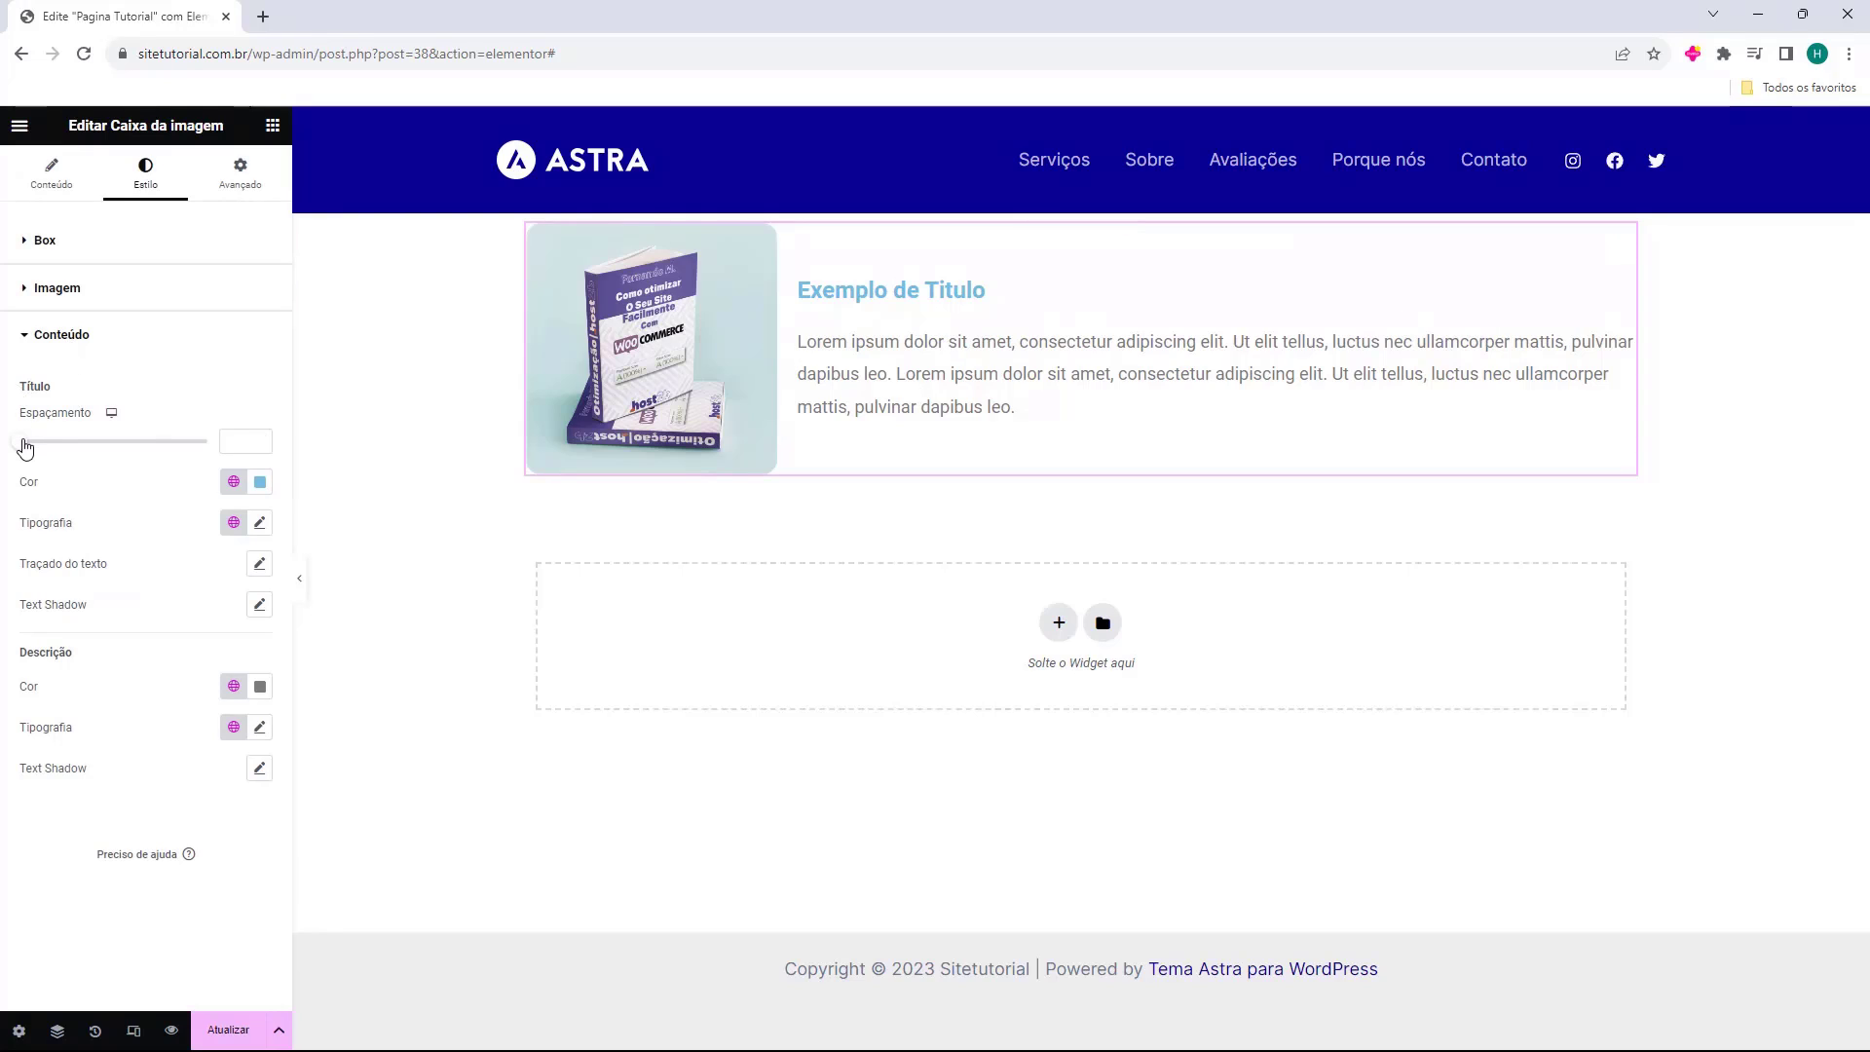
pyautogui.moveTo(21, 446)
pyautogui.mouseDown()
pyautogui.moveTo(150, 446)
pyautogui.moveTo(47, 448)
pyautogui.mouseUp()
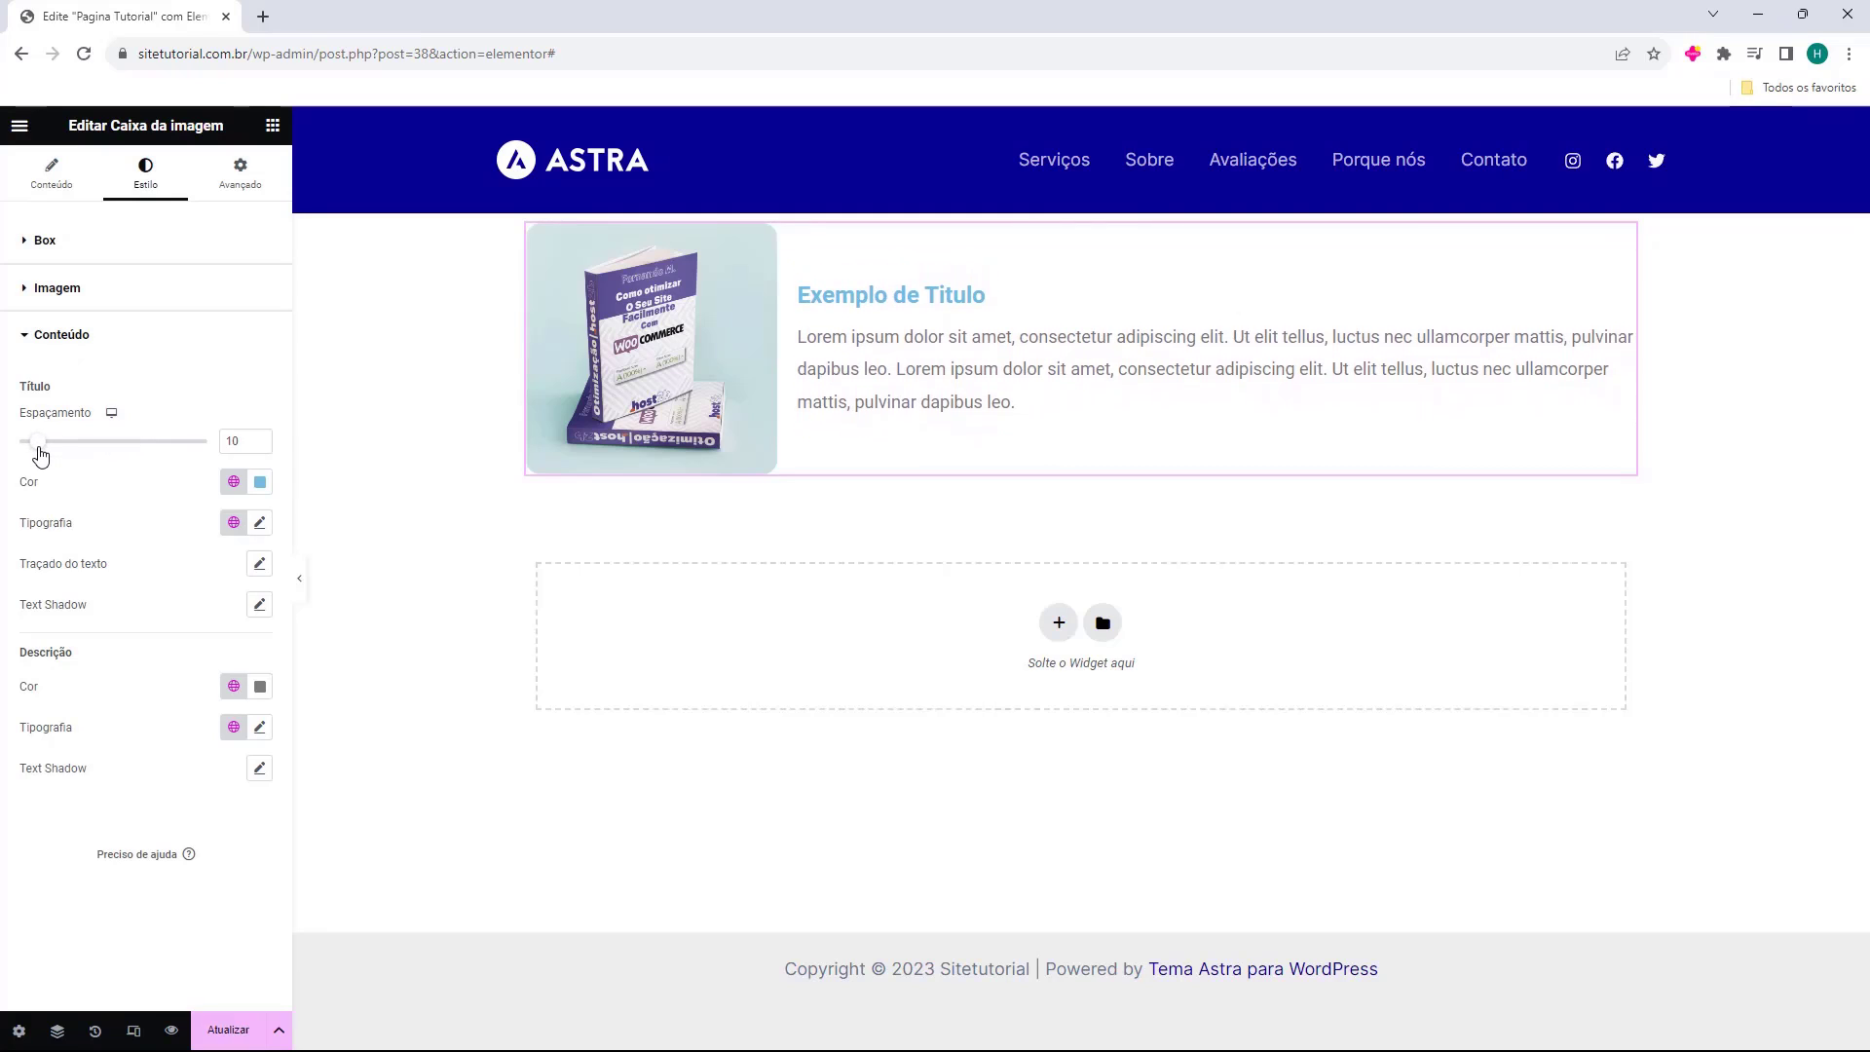
pyautogui.click(260, 481)
pyautogui.moveTo(279, 605); pyautogui.dragTo(148, 707)
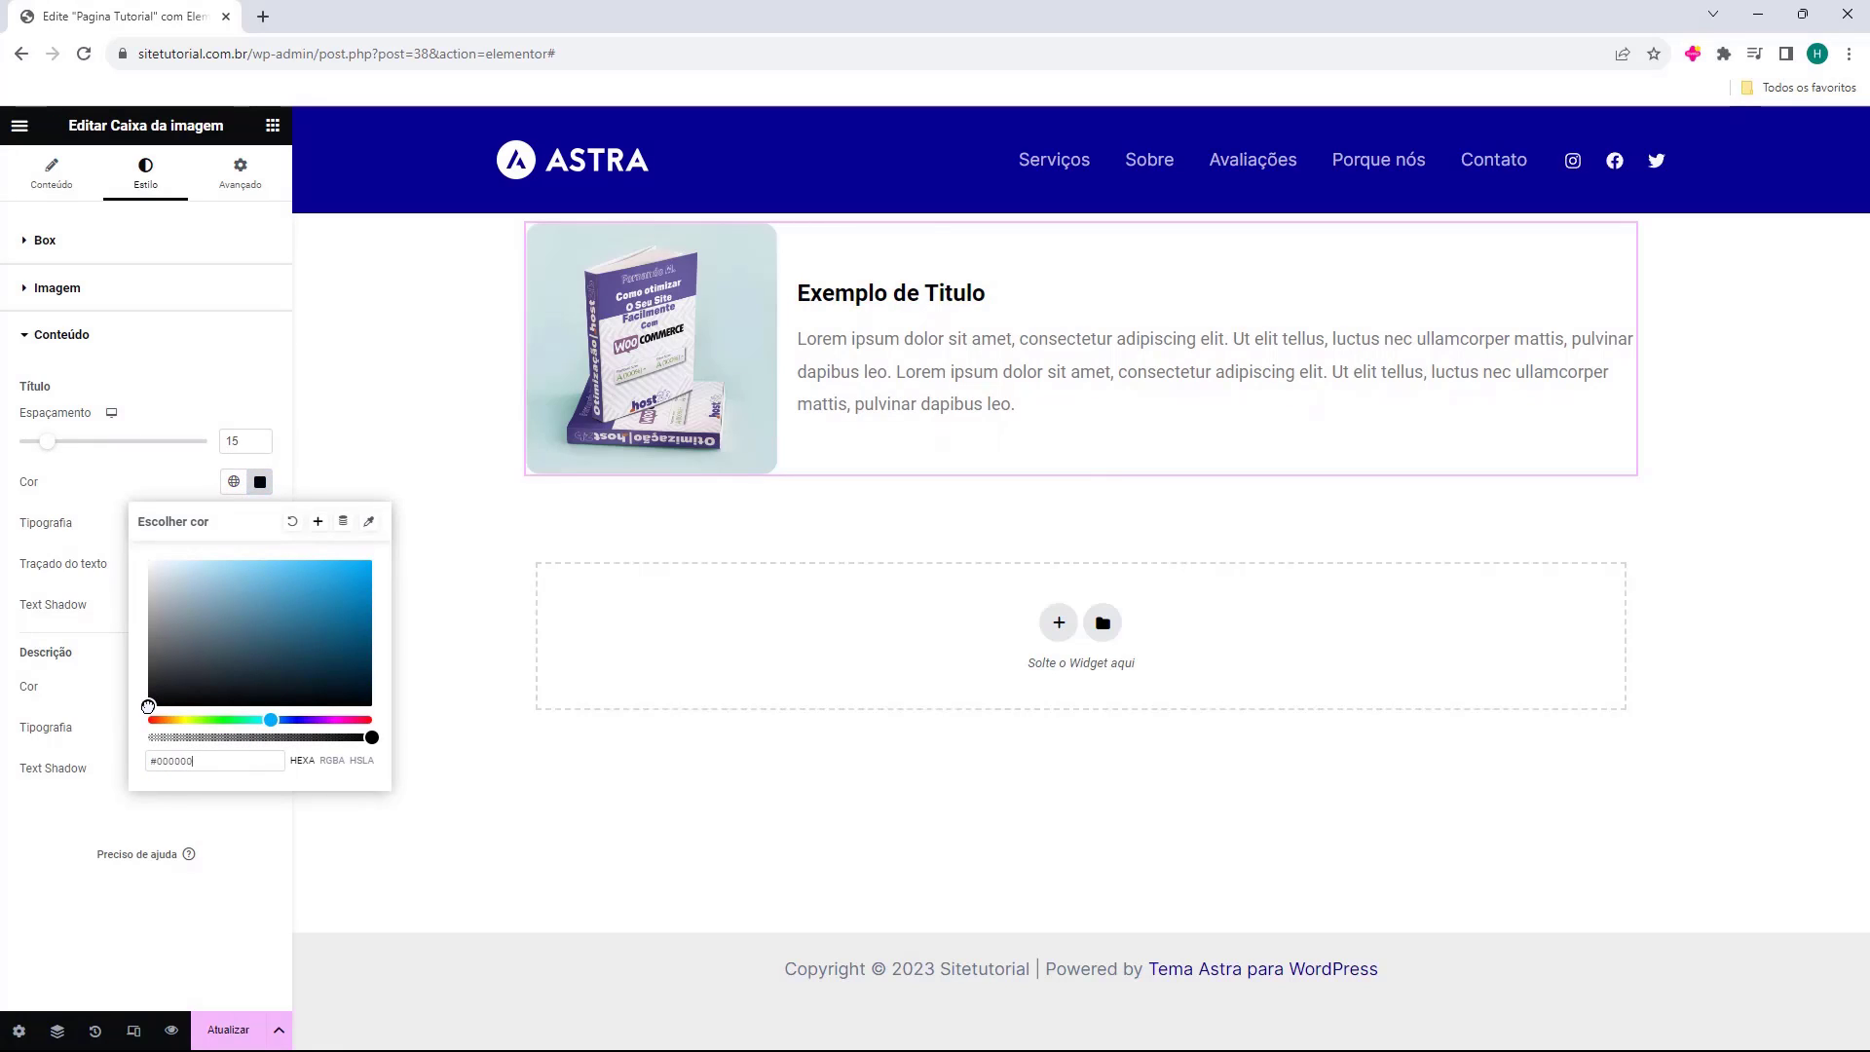
pyautogui.click(70, 545)
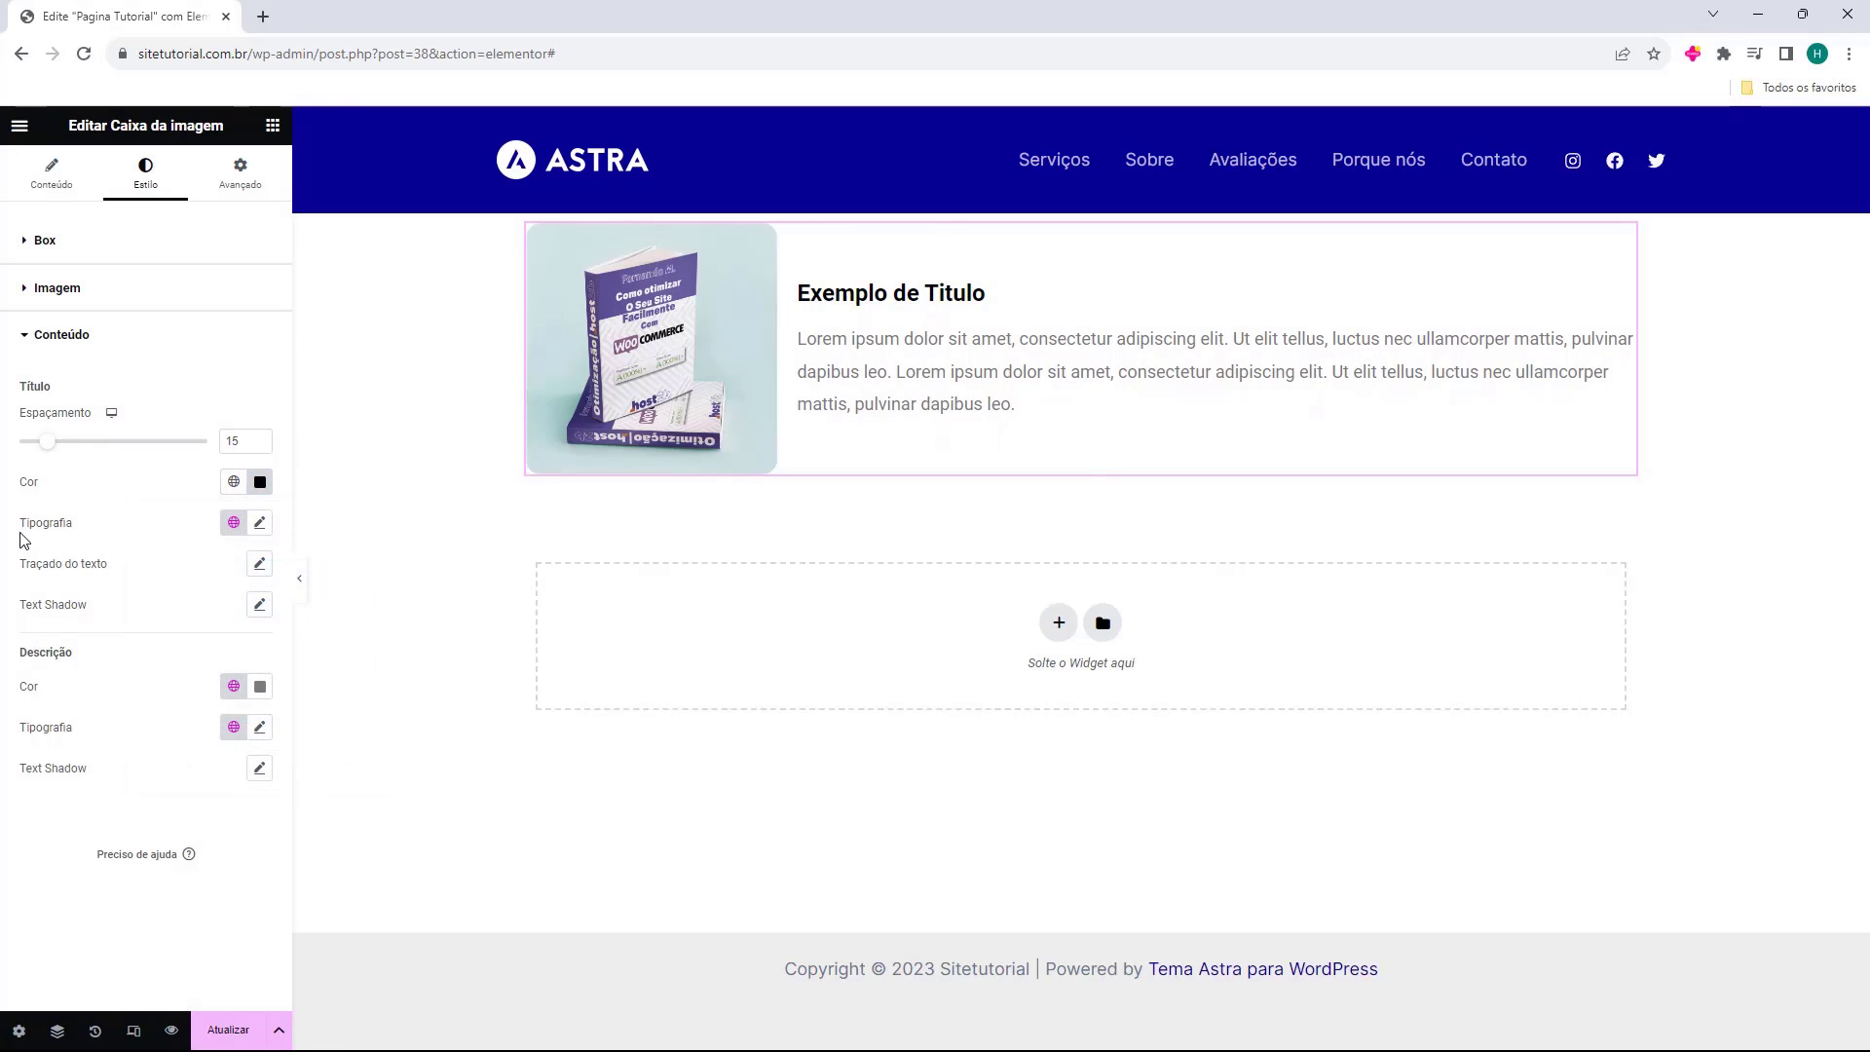
# Set the title's typography size to 28 px
pyautogui.moveTo(21, 533); pyautogui.dragTo(78, 533)
pyautogui.click(258, 527)
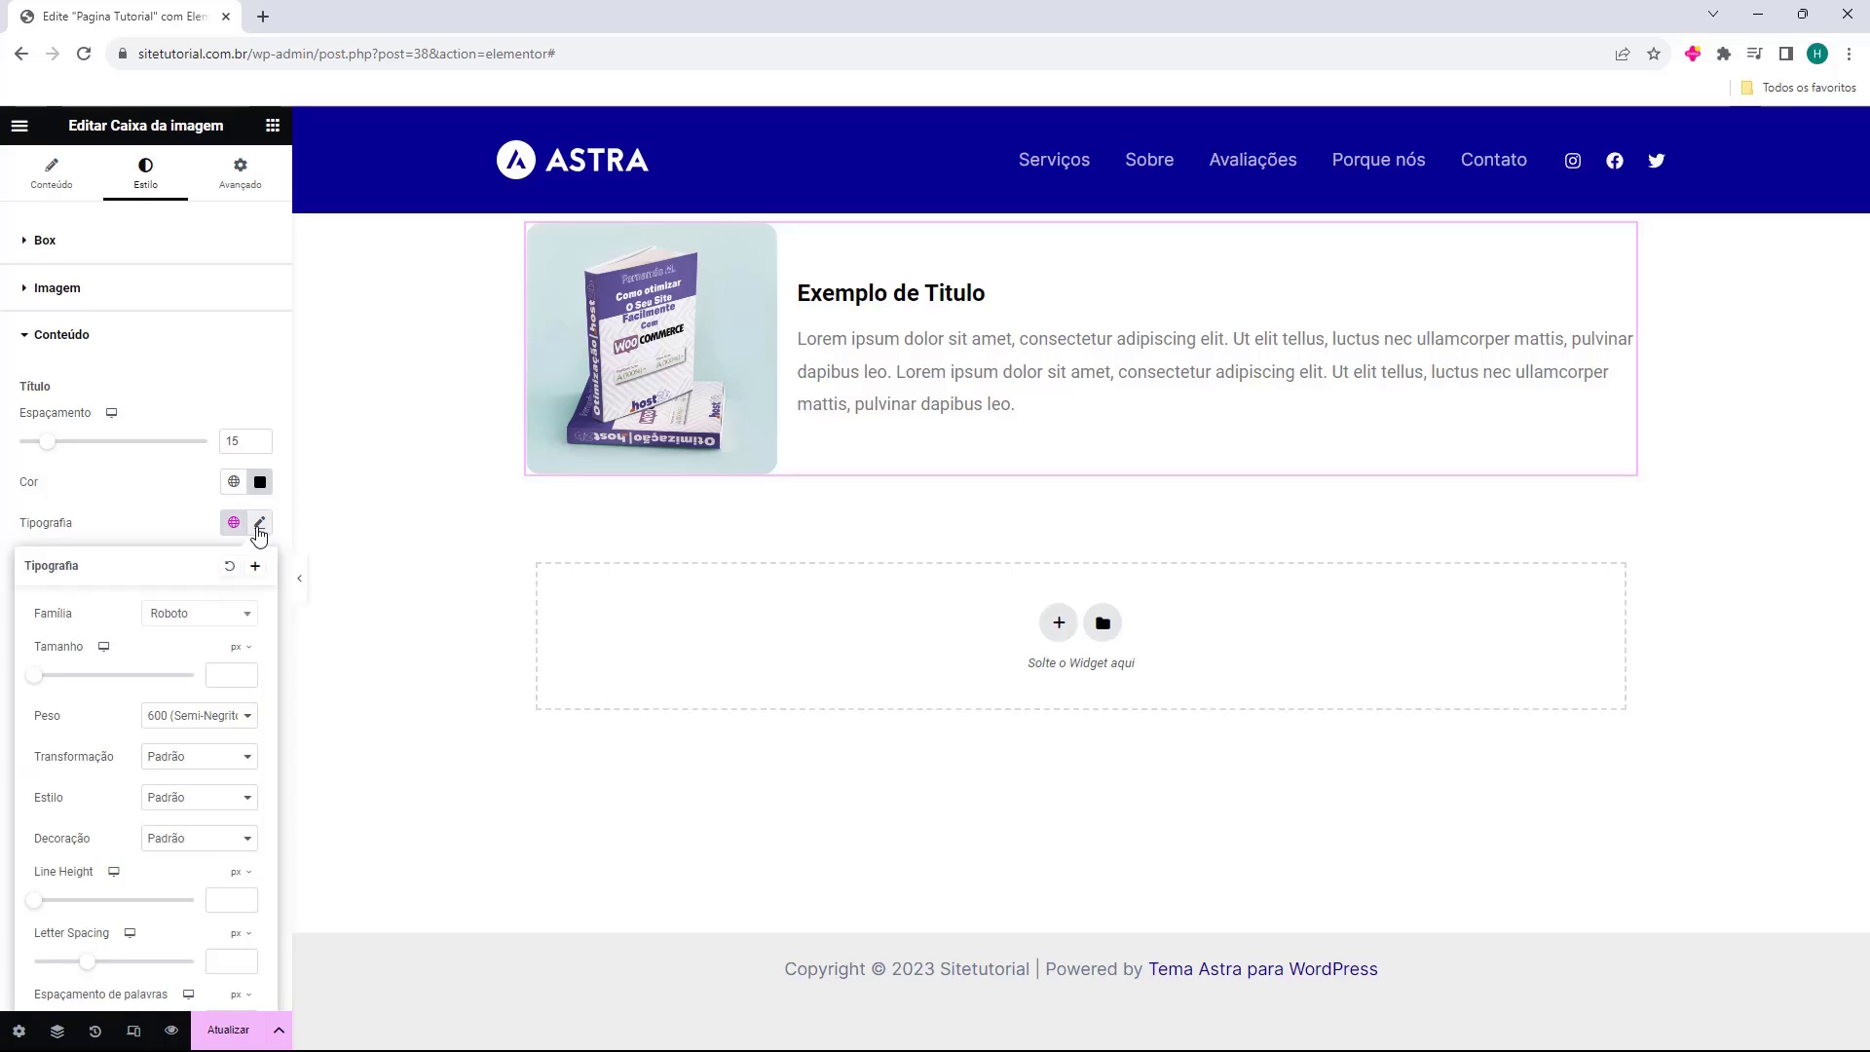
pyautogui.scroll(-1, 55, 624)
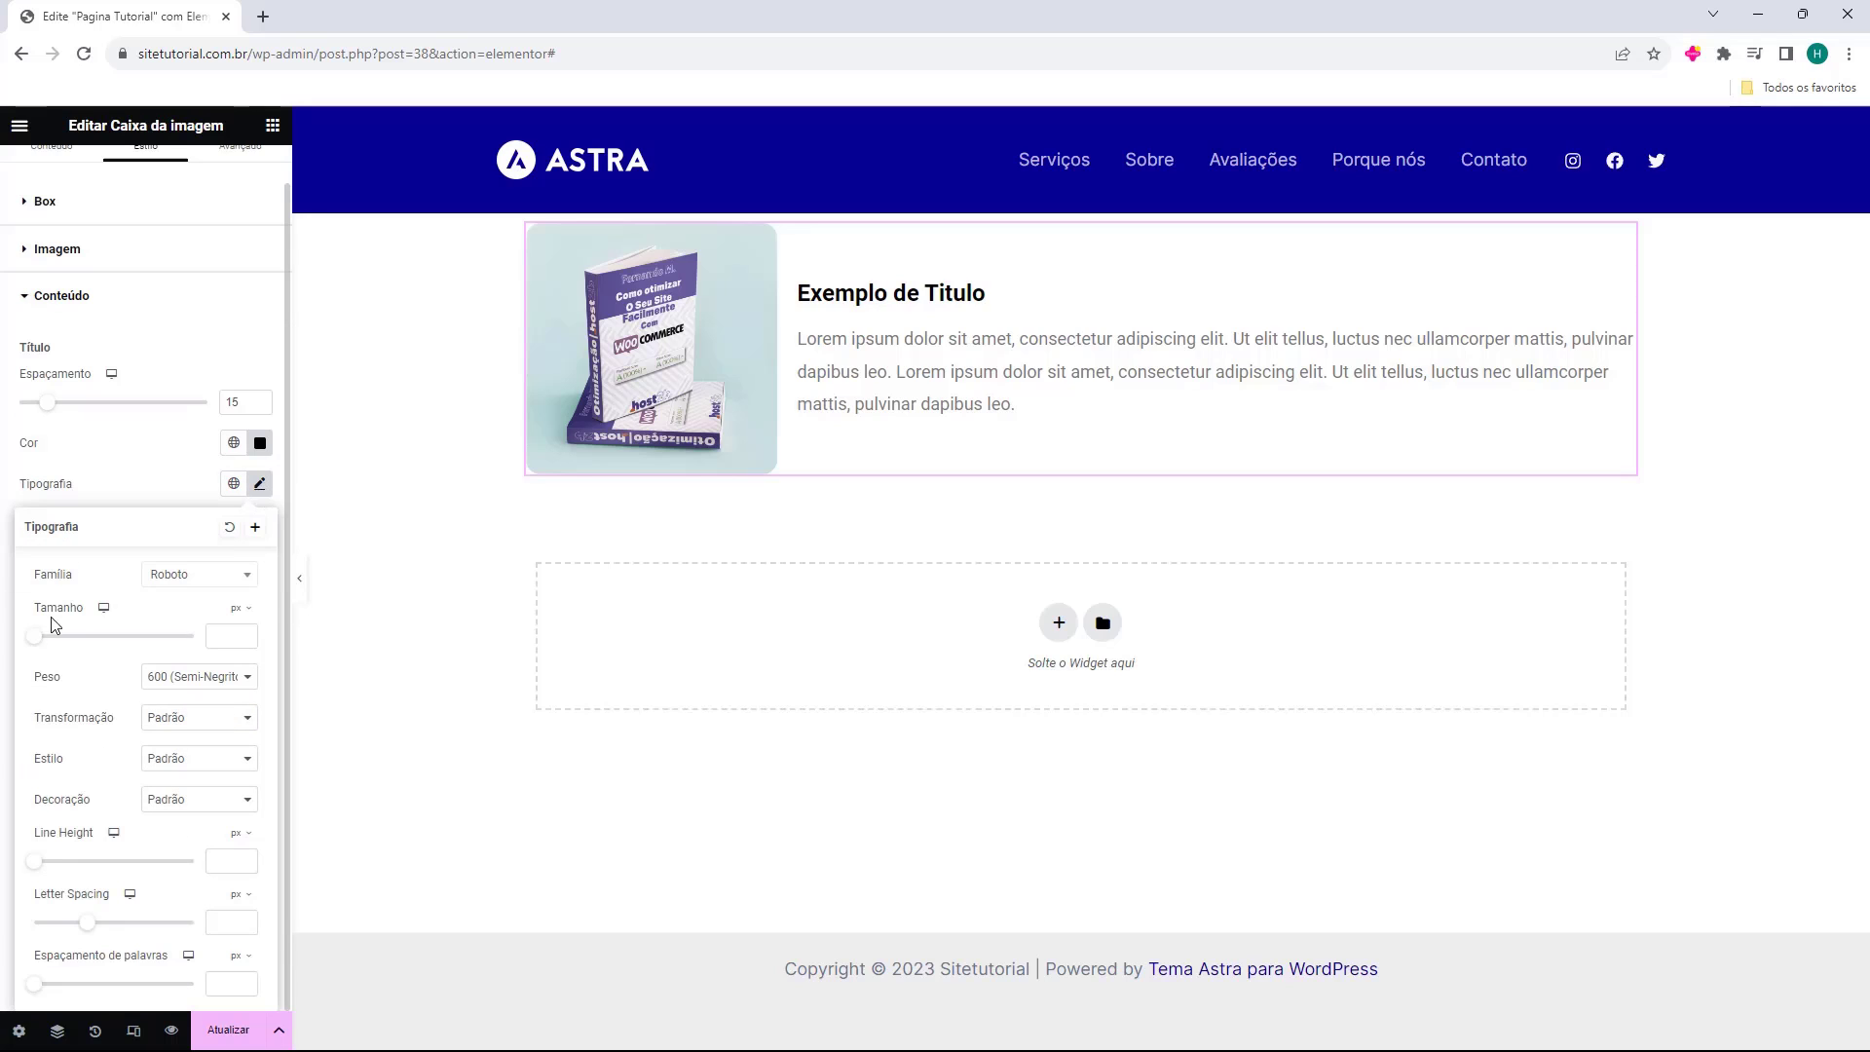
pyautogui.moveTo(36, 582); pyautogui.dragTo(58, 642)
# Try the 100 (Fino) and 900 (Preto) weights on the title and return it to 600 (Semi-Negrito)
pyautogui.click(156, 682)
pyautogui.click(168, 704)
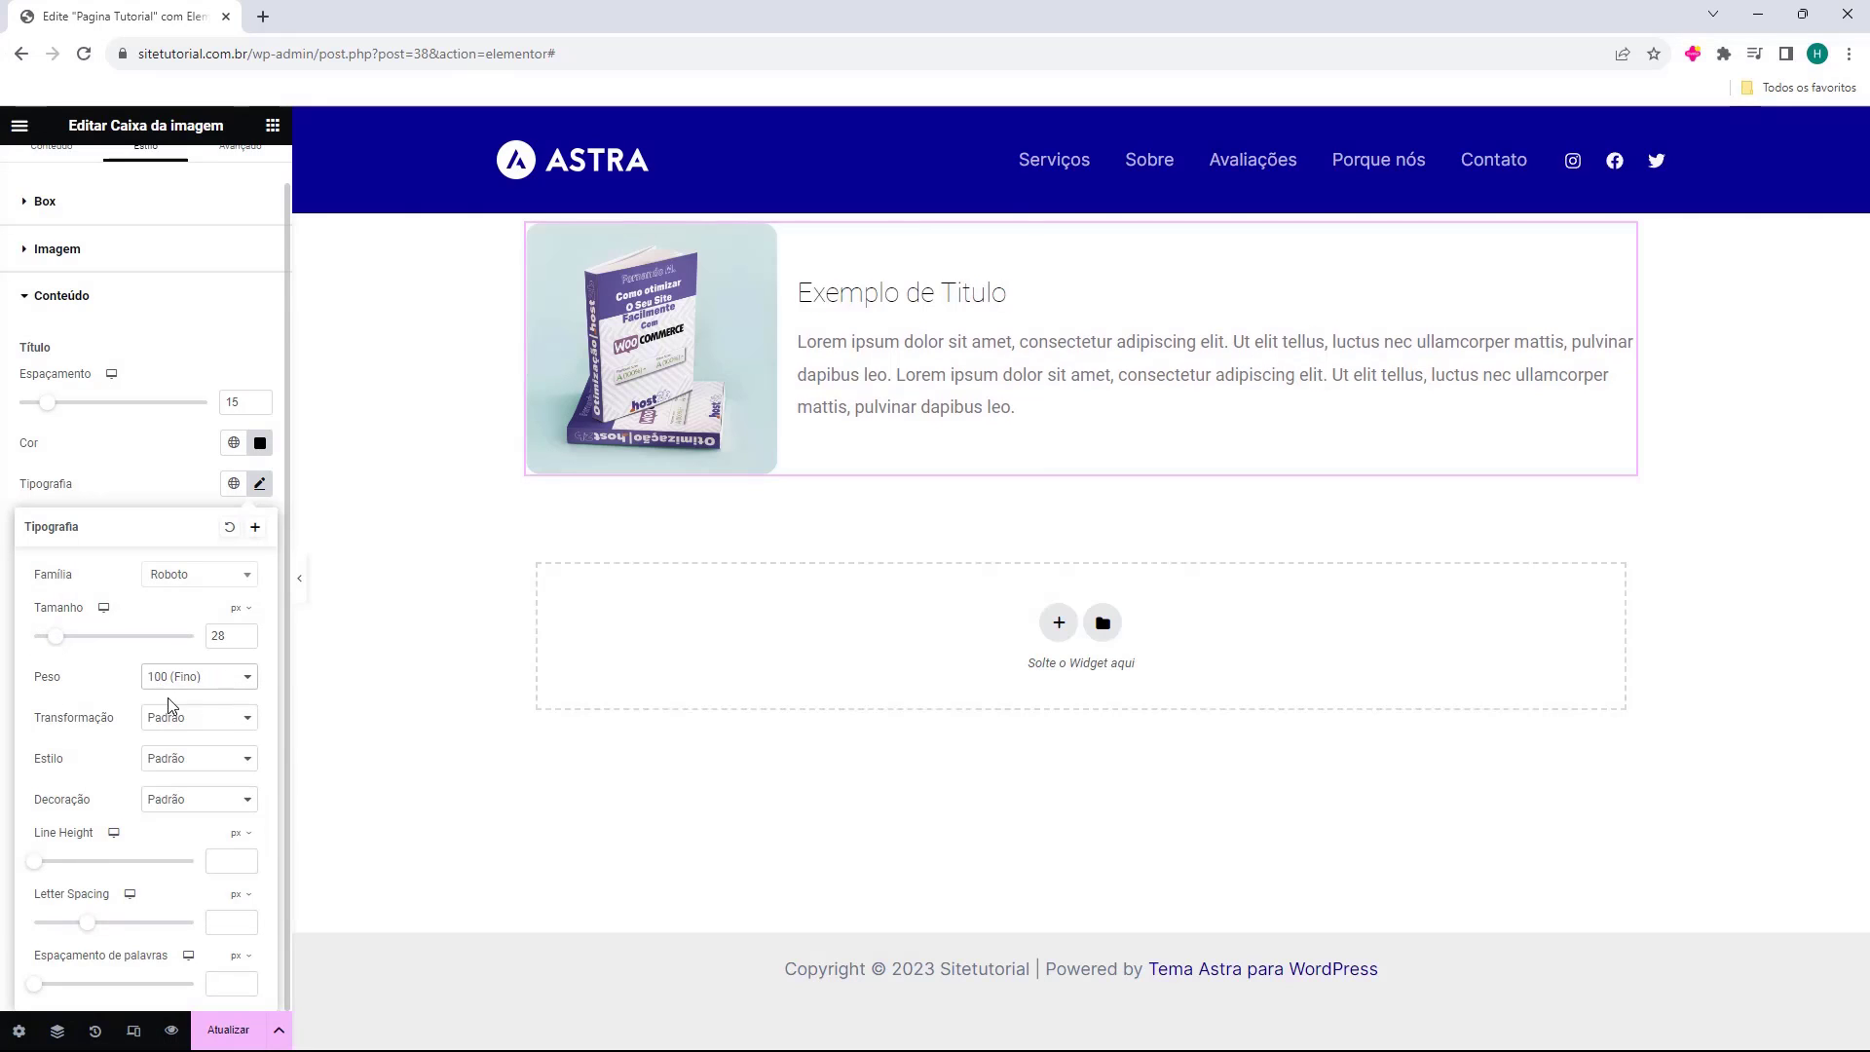
pyautogui.click(174, 679)
pyautogui.click(179, 820)
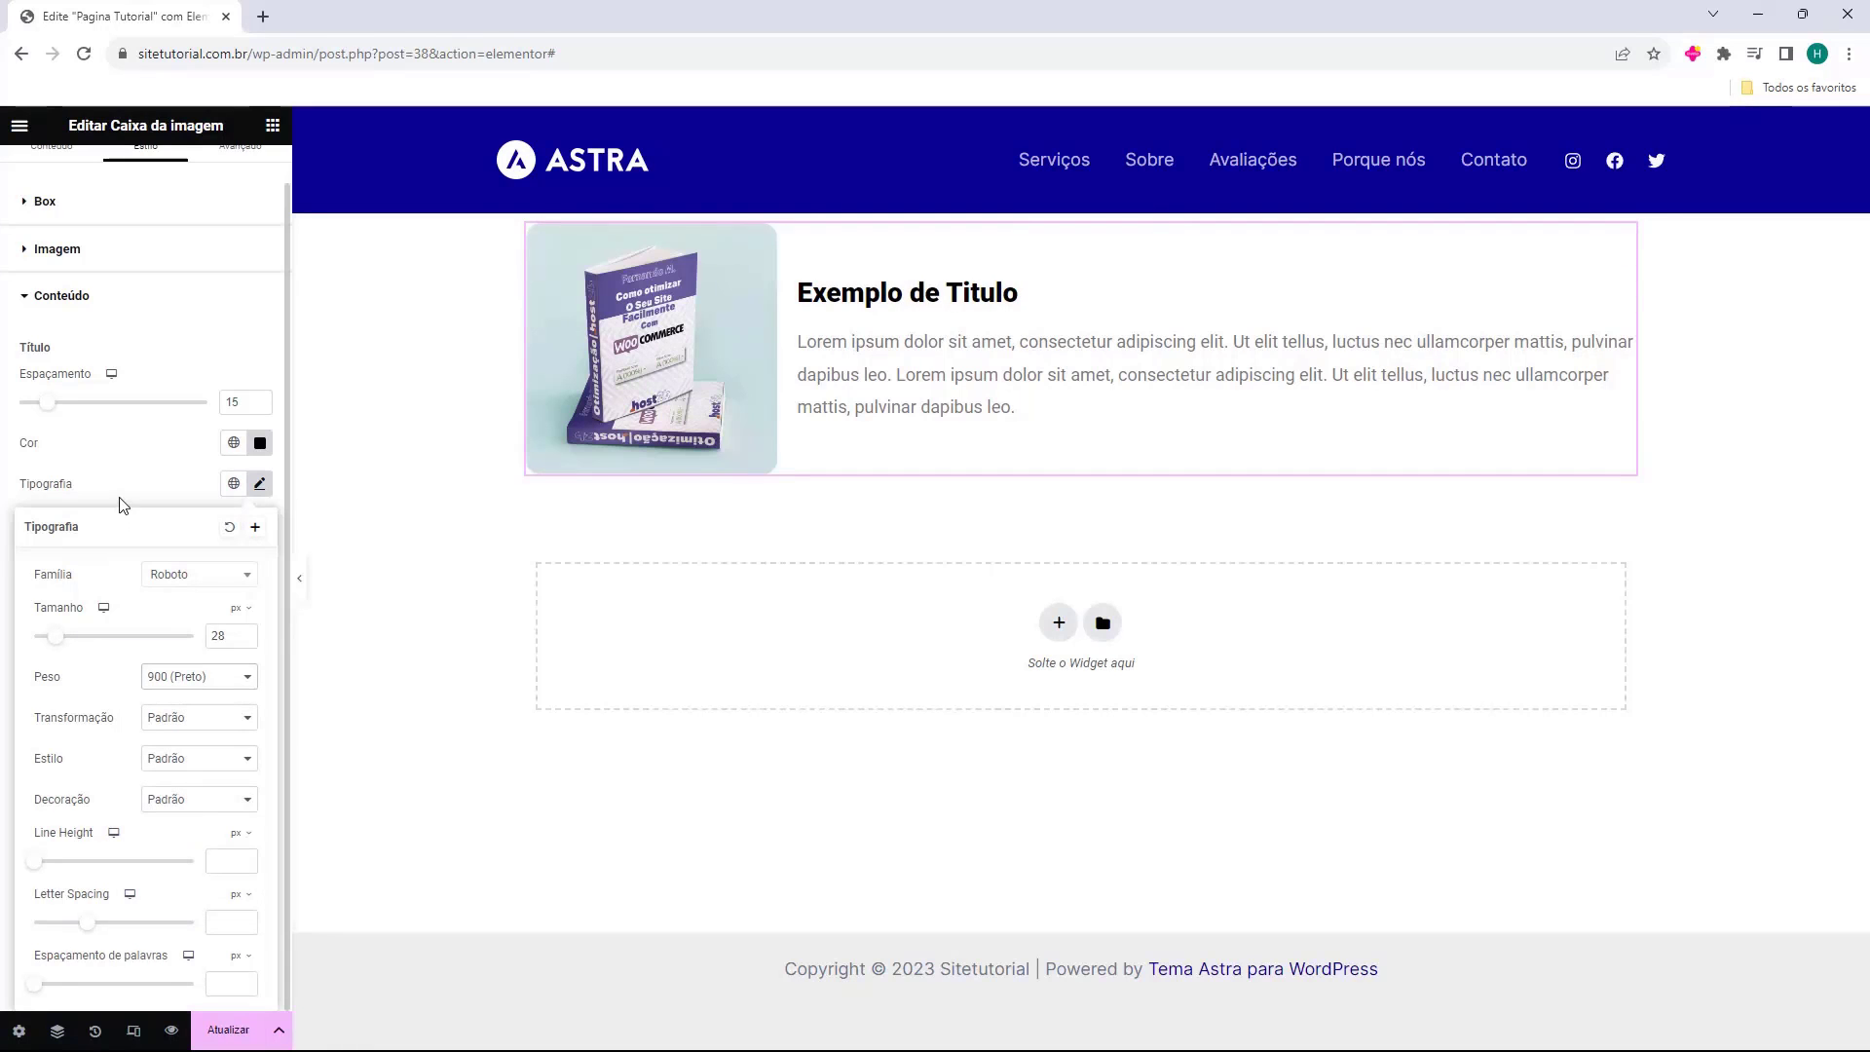
pyautogui.click(195, 679)
pyautogui.click(180, 777)
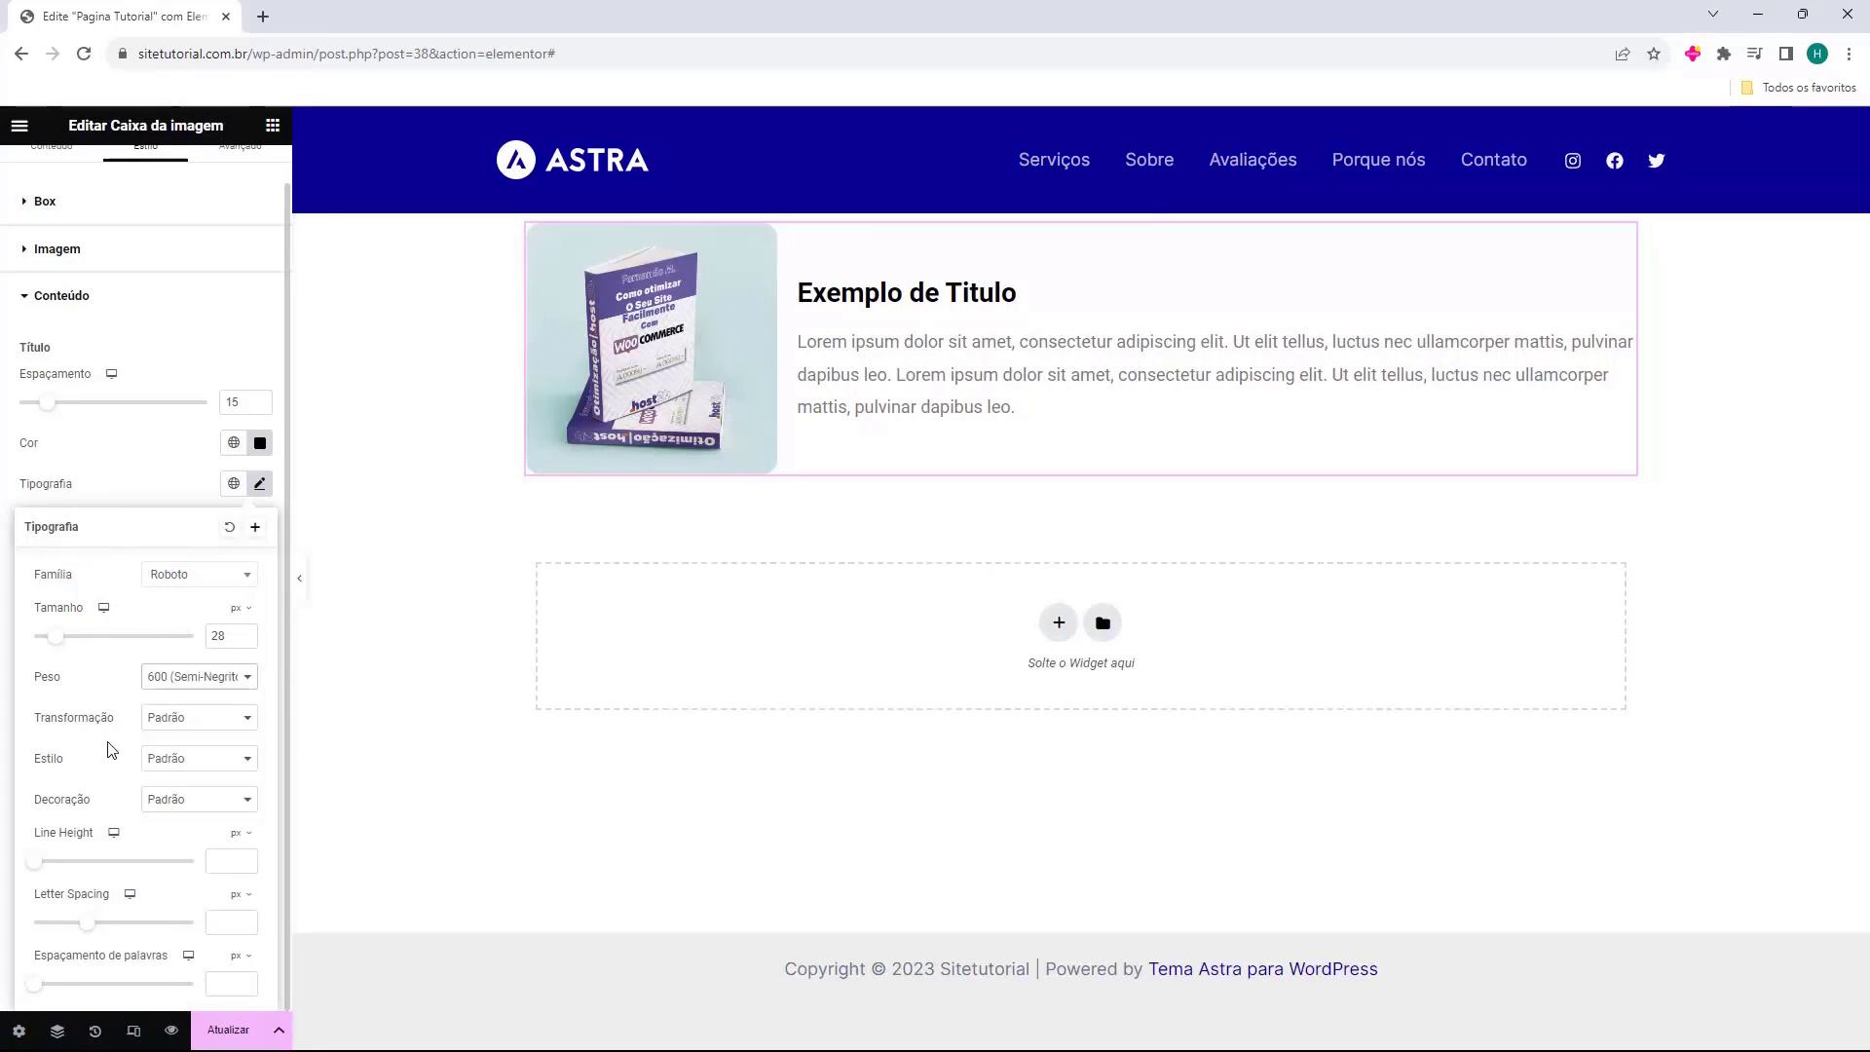
# Try the Maiúsculas and Minúsculas transformations on the title and return the setting to Padrão
pyautogui.click(156, 718)
pyautogui.click(177, 753)
pyautogui.click(188, 721)
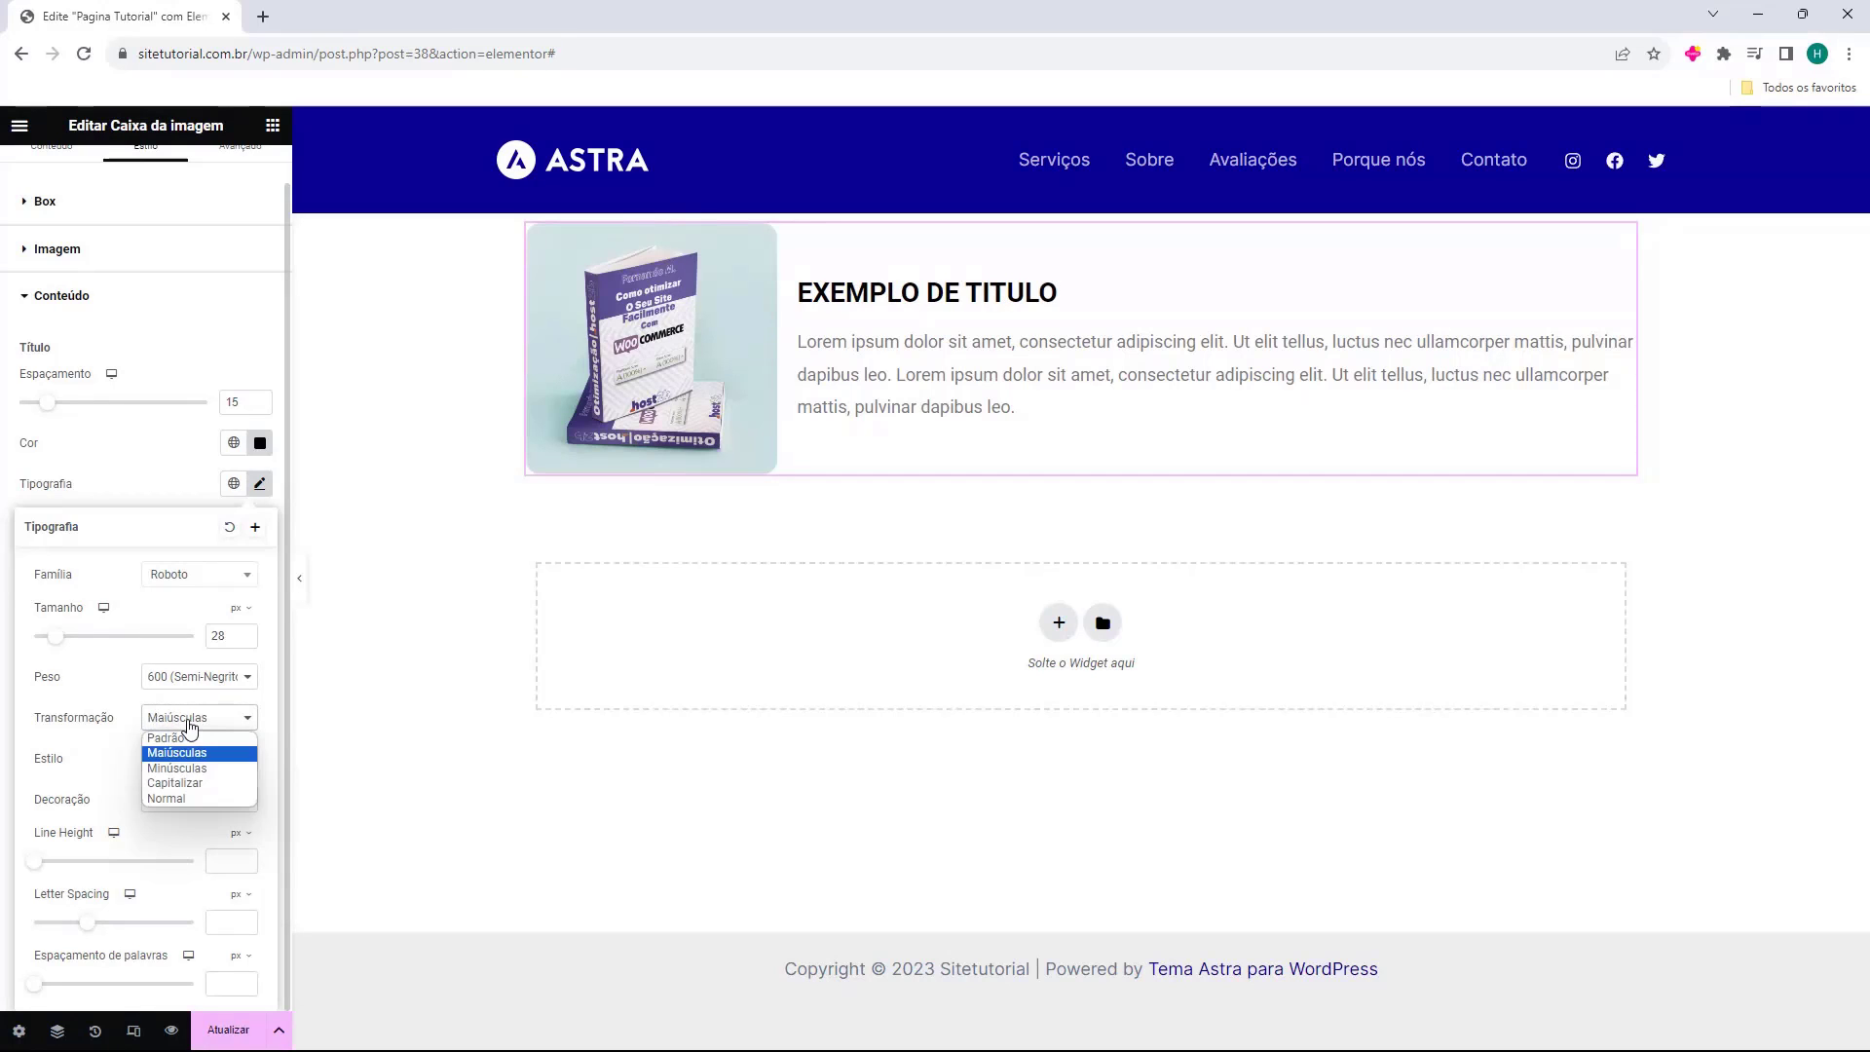
pyautogui.click(188, 768)
pyautogui.click(199, 721)
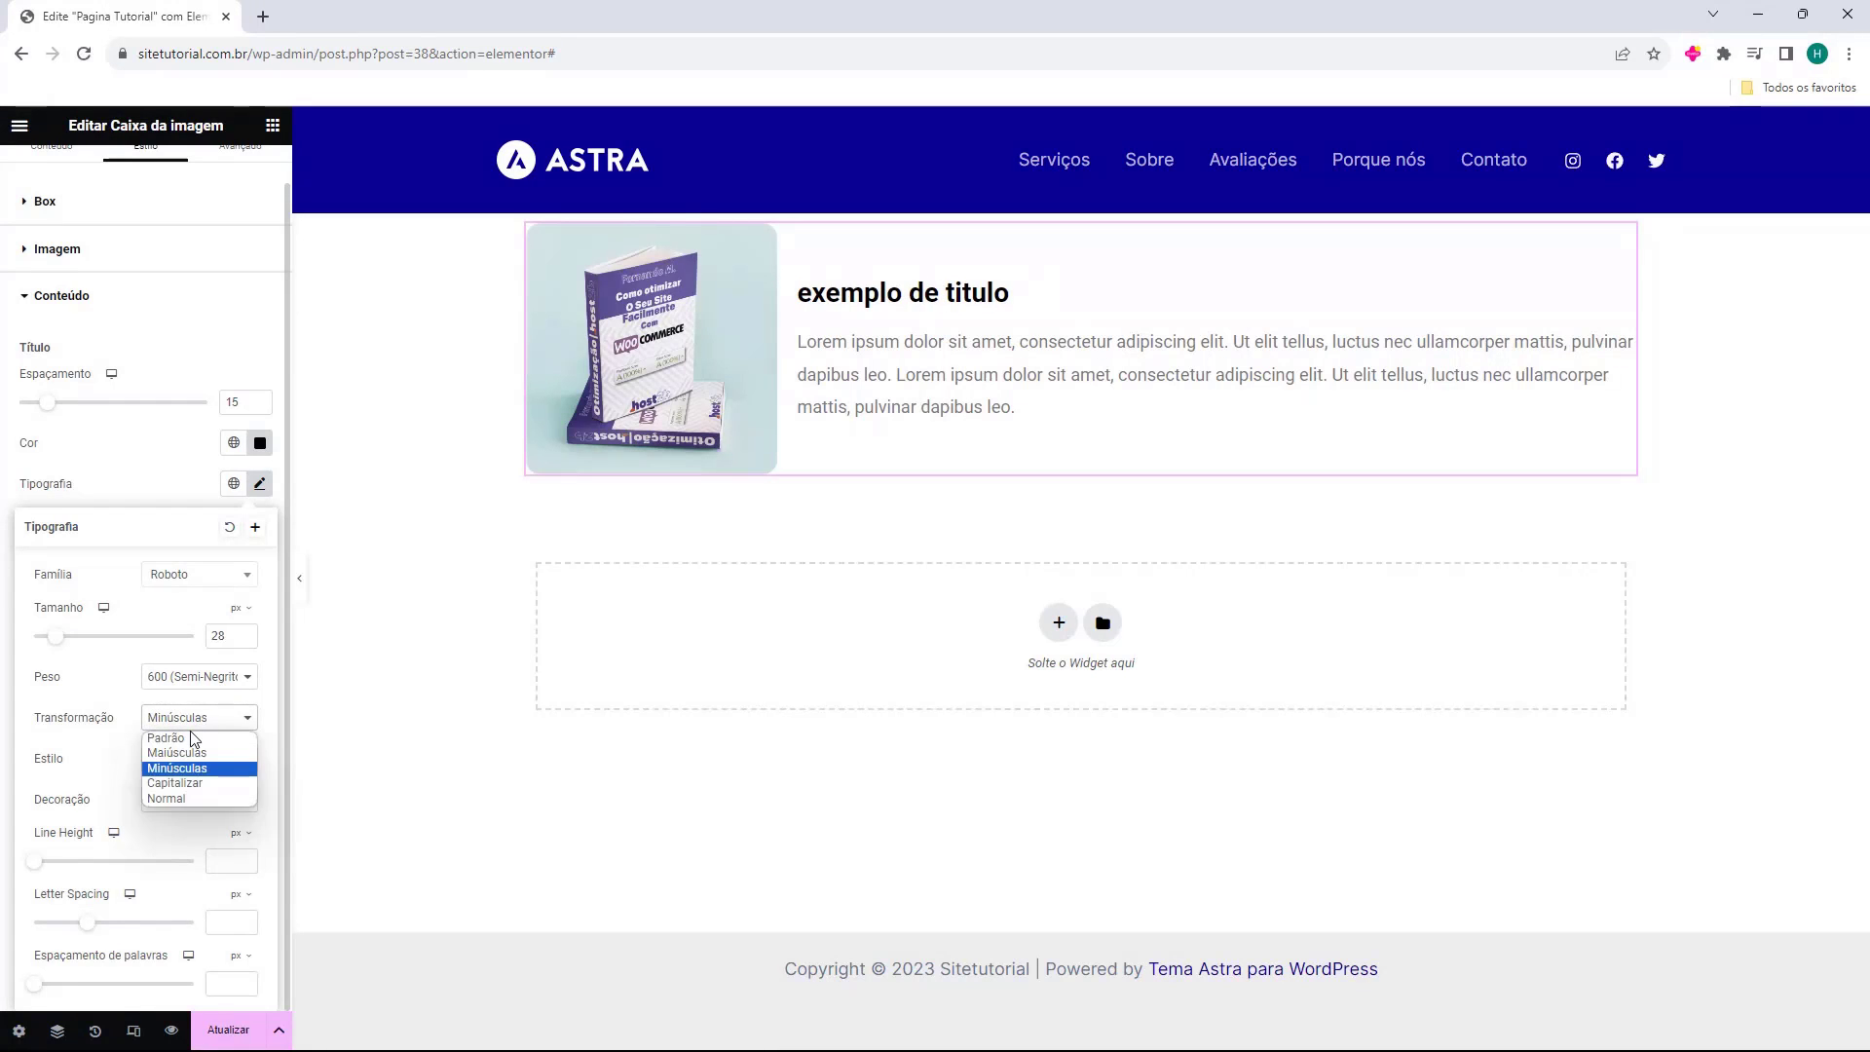
pyautogui.click(188, 737)
# Try the Itálico style on the title and return the style to Padrão
pyautogui.moveTo(42, 763); pyautogui.dragTo(172, 763)
pyautogui.click(180, 760)
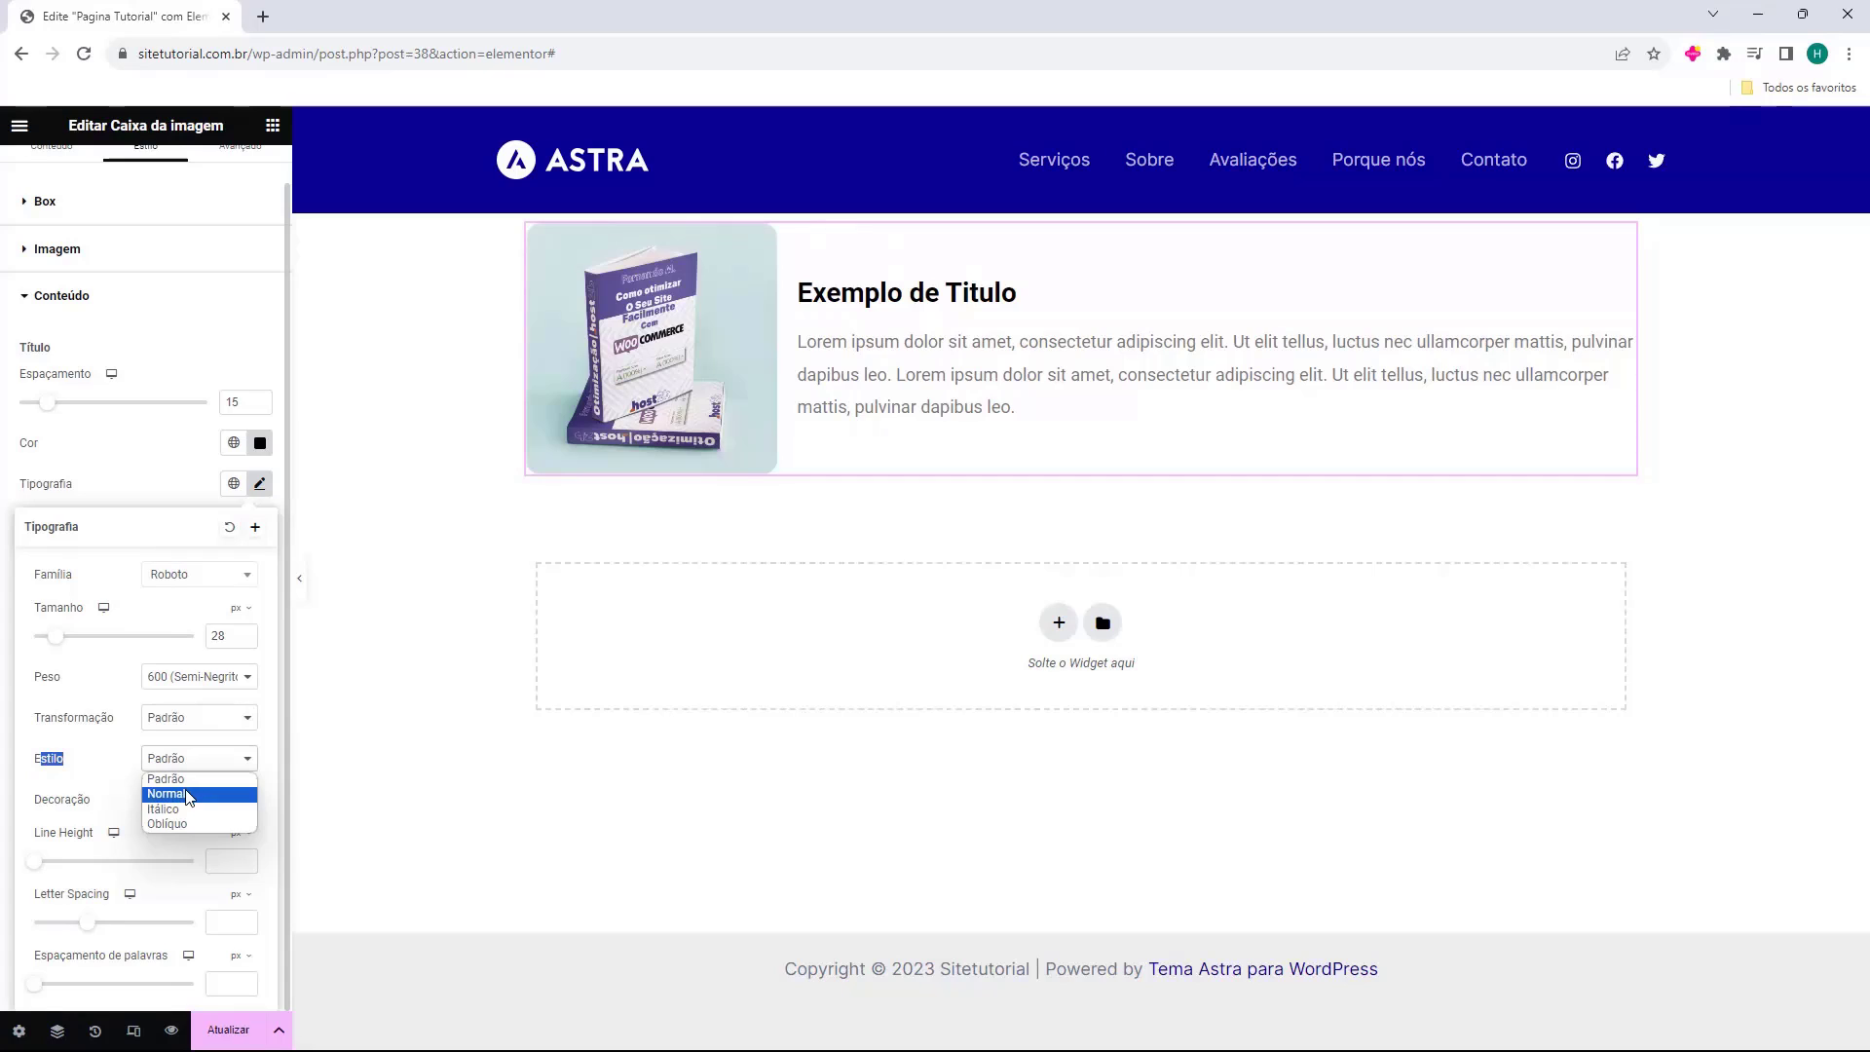
pyautogui.click(177, 808)
pyautogui.click(192, 761)
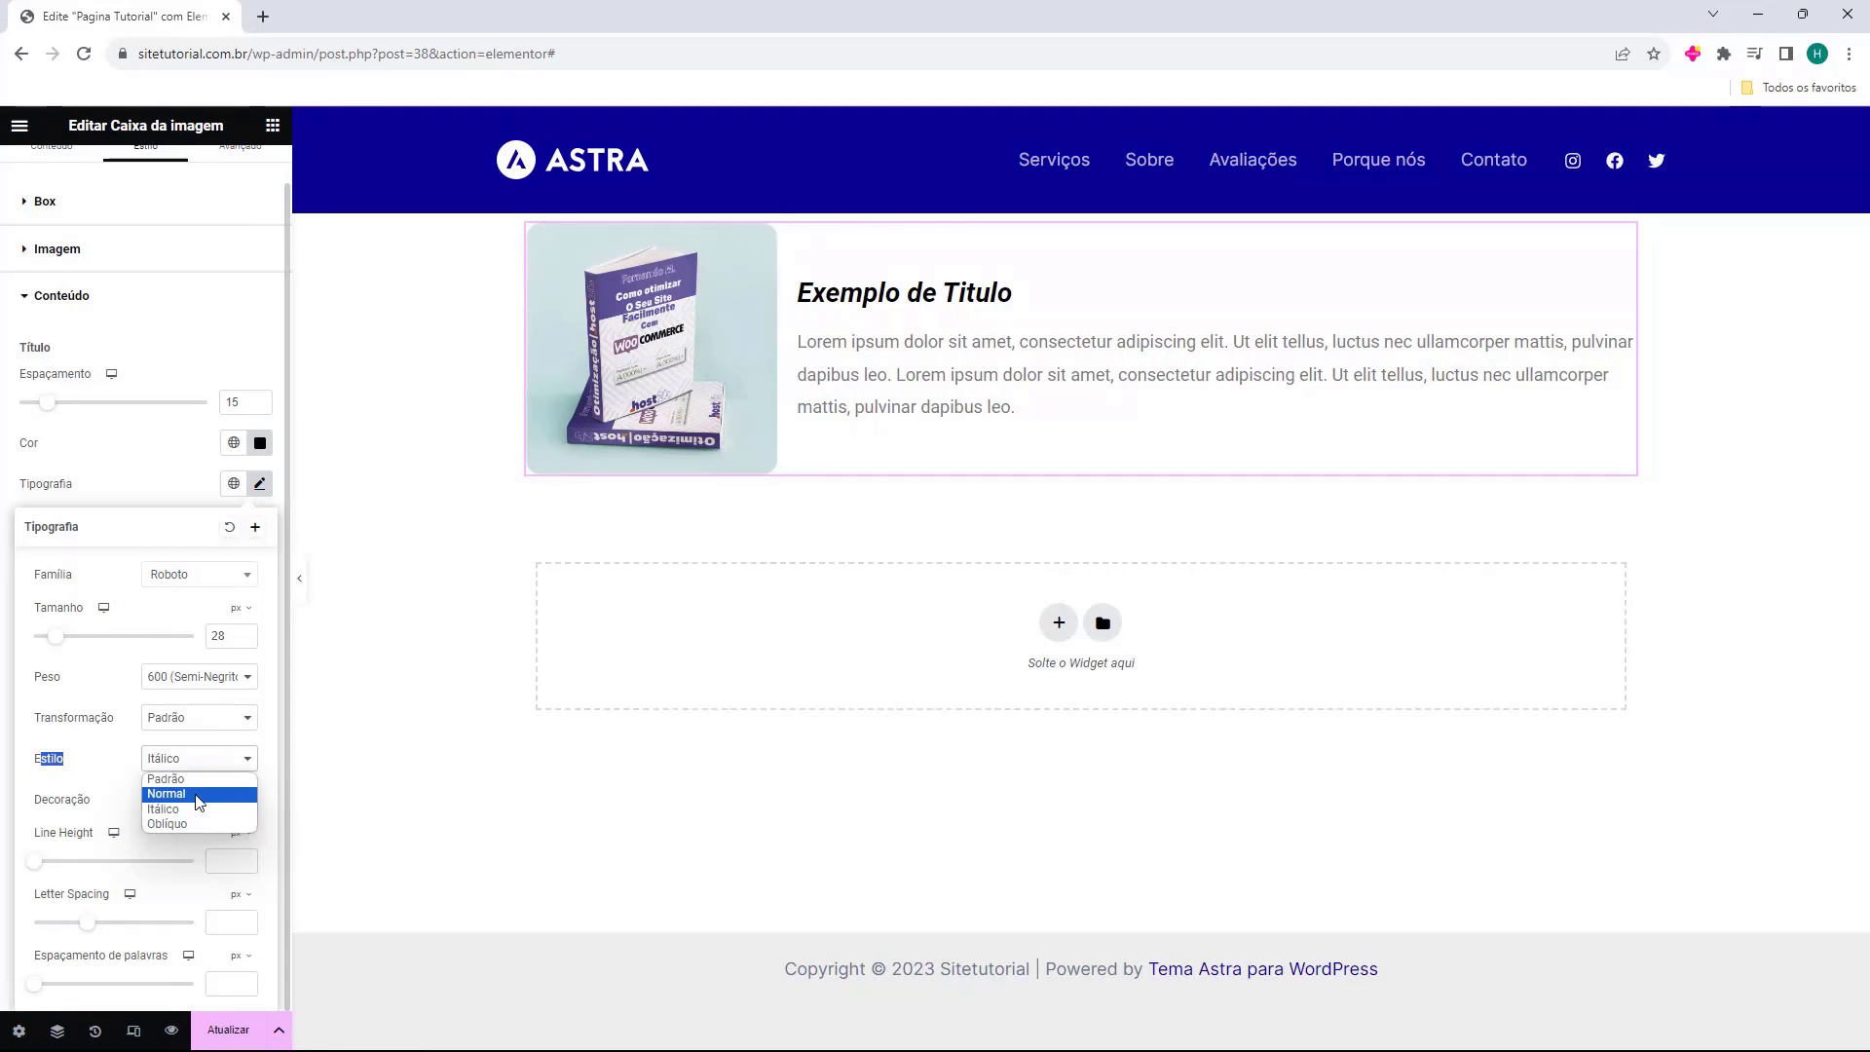
pyautogui.click(168, 779)
# Try the Sublinhado, Linha superior and Tachado decorations on the title and return the decoration to Padrão
pyautogui.moveTo(34, 800); pyautogui.dragTo(84, 808)
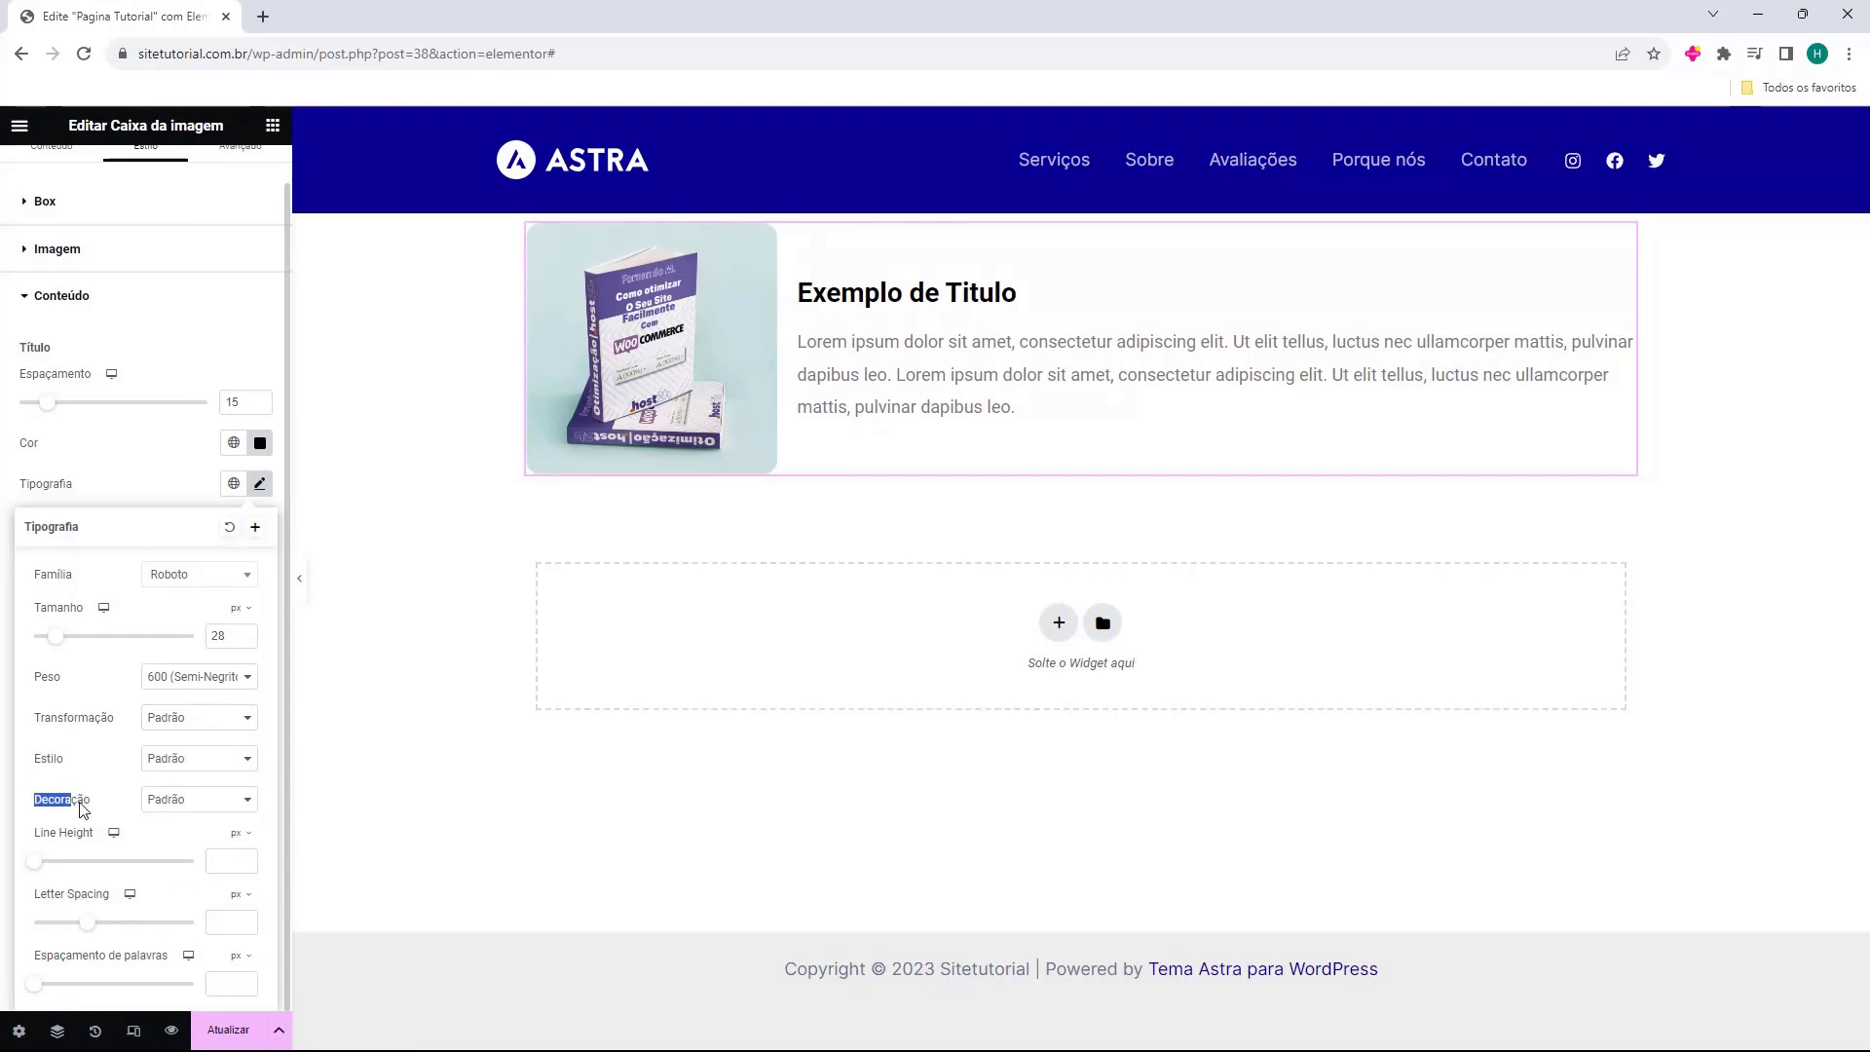
pyautogui.click(180, 800)
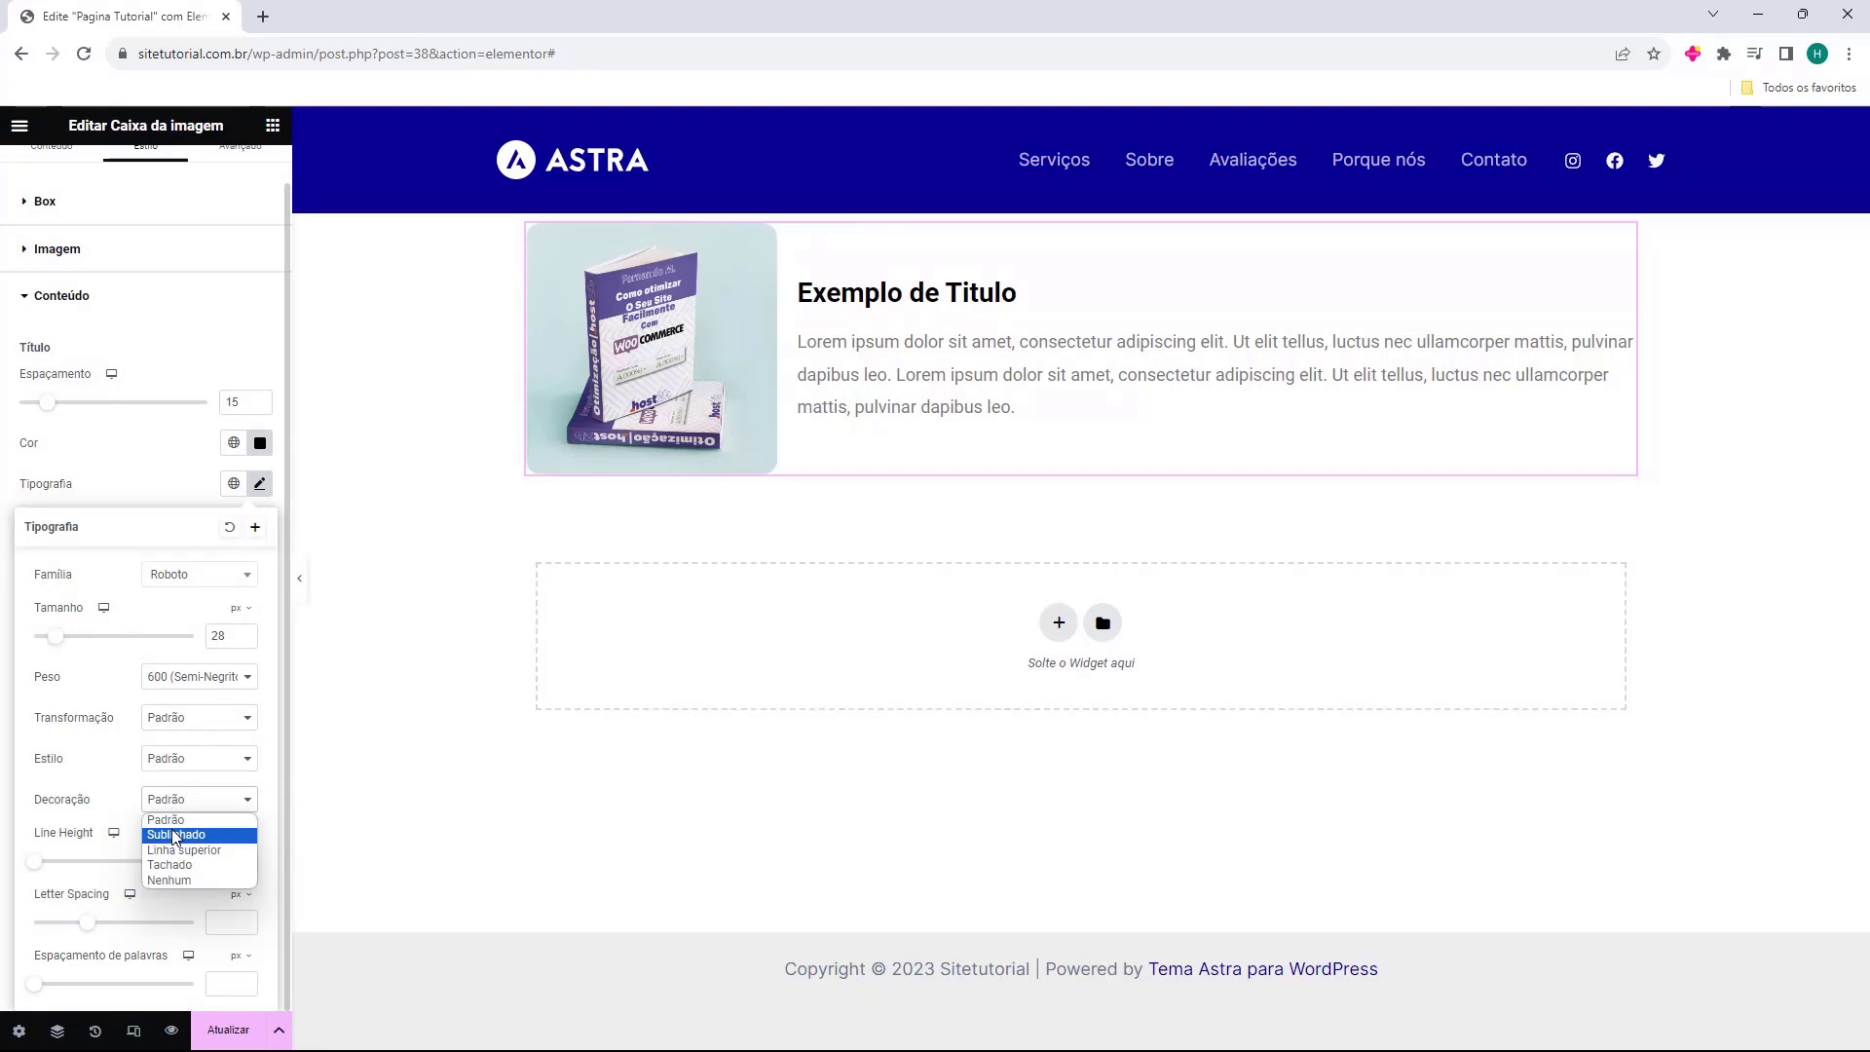
pyautogui.click(175, 834)
pyautogui.click(185, 808)
pyautogui.click(185, 850)
pyautogui.click(210, 804)
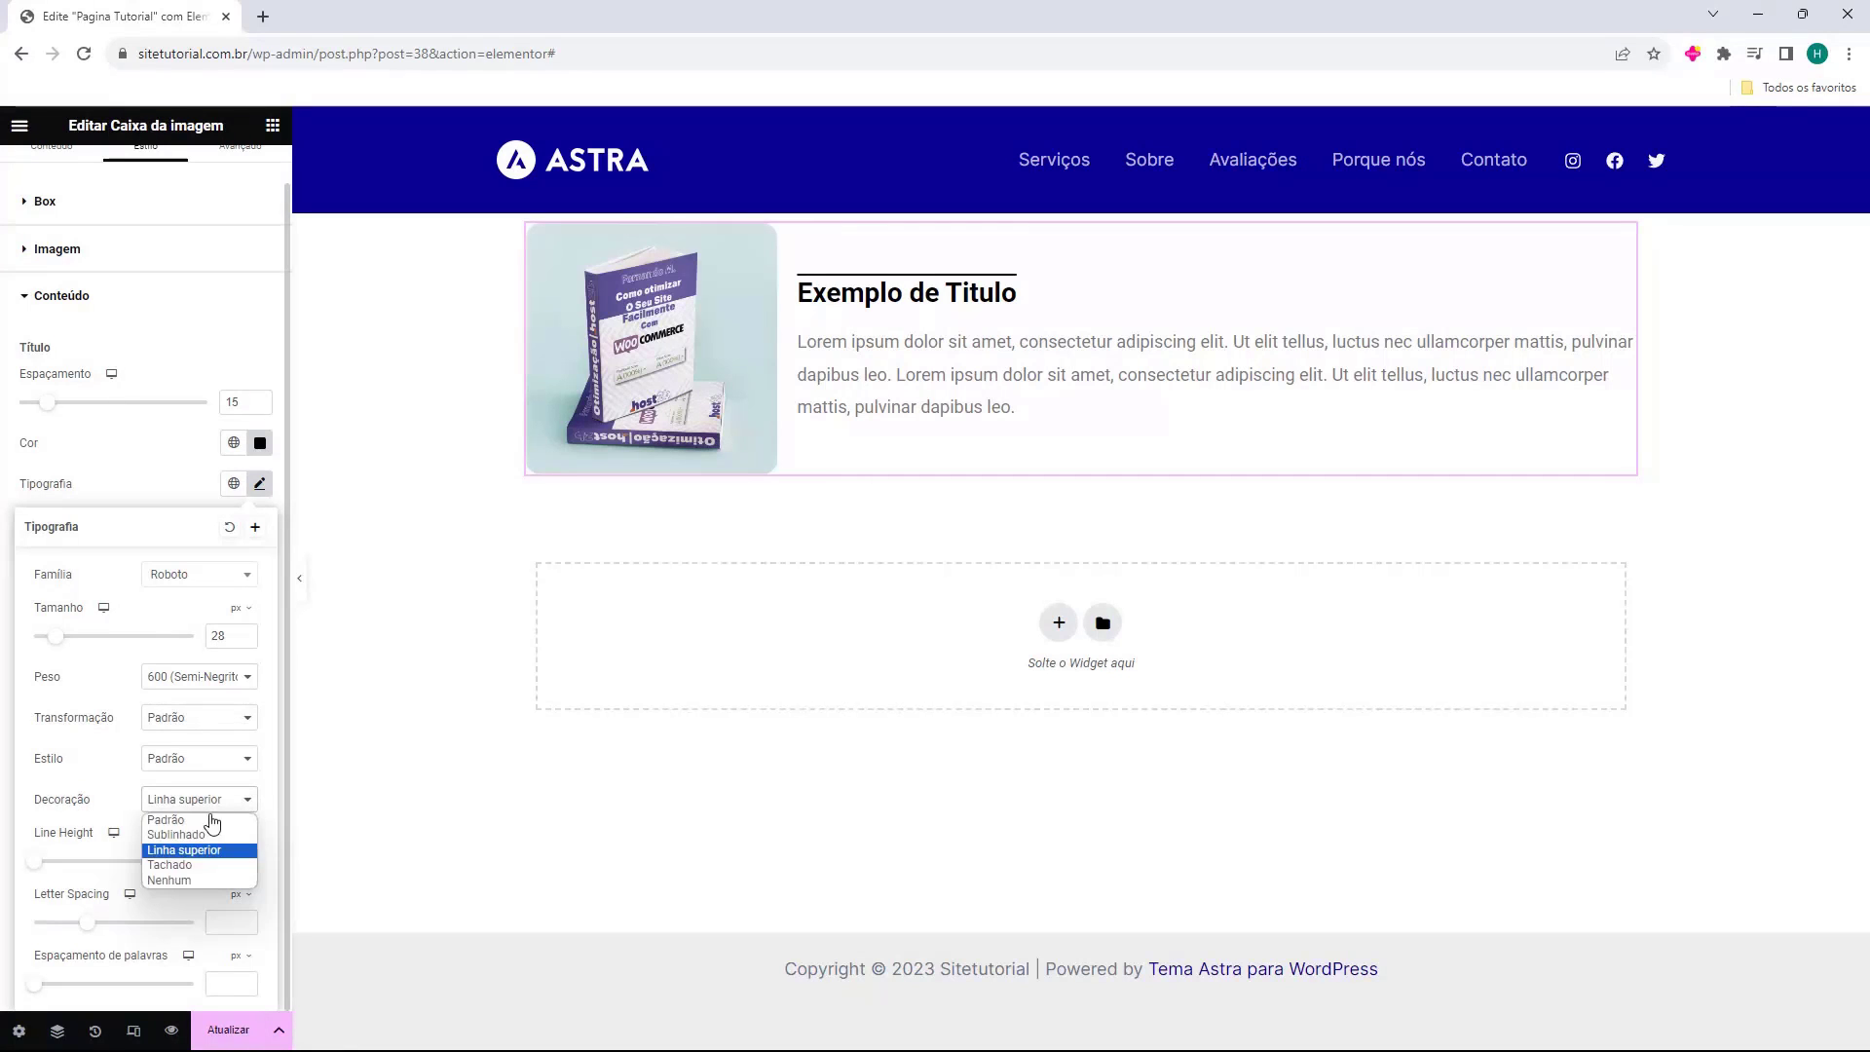
pyautogui.click(185, 864)
pyautogui.click(200, 799)
pyautogui.click(165, 820)
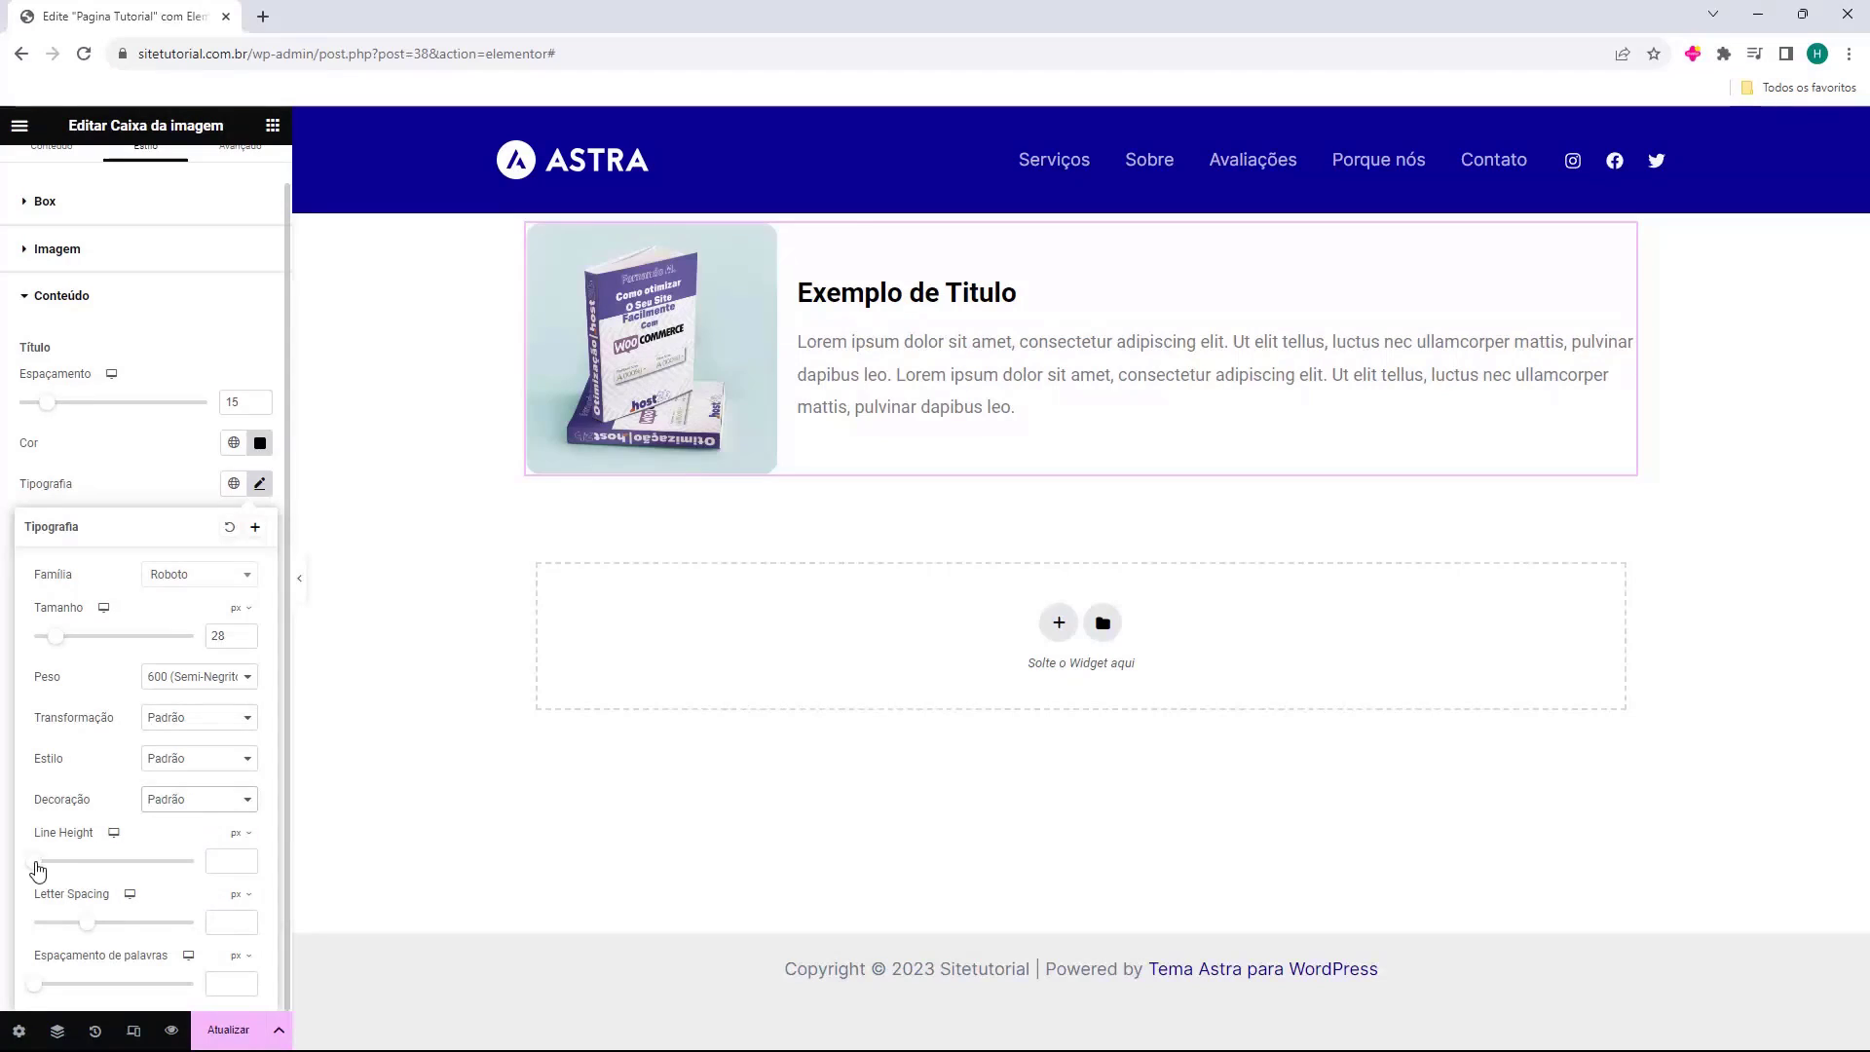
# Set the title's line height to 40 px and letter spacing to 2.5 px, and slightly widen its word spacing
pyautogui.moveTo(37, 870); pyautogui.dragTo(118, 931)
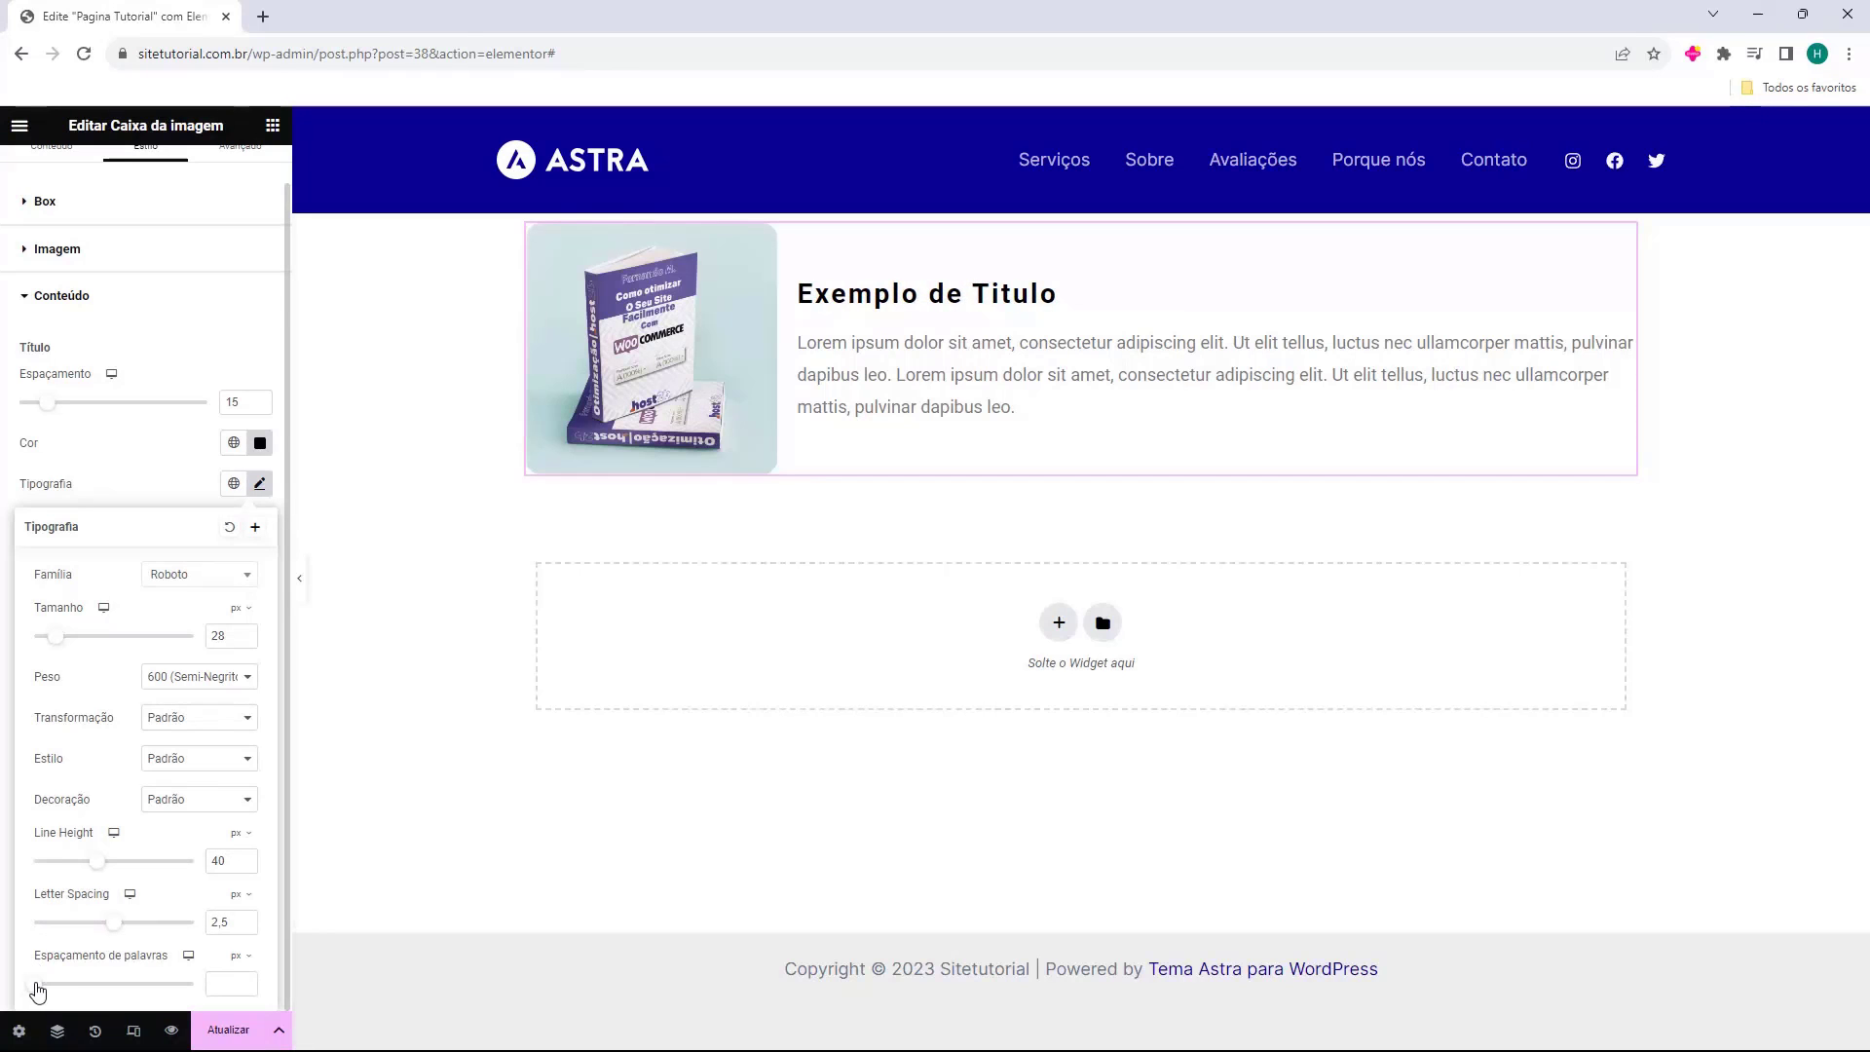
pyautogui.moveTo(38, 986)
pyautogui.mouseDown()
pyautogui.moveTo(153, 985)
pyautogui.moveTo(39, 995)
pyautogui.mouseUp()
pyautogui.click(14, 539)
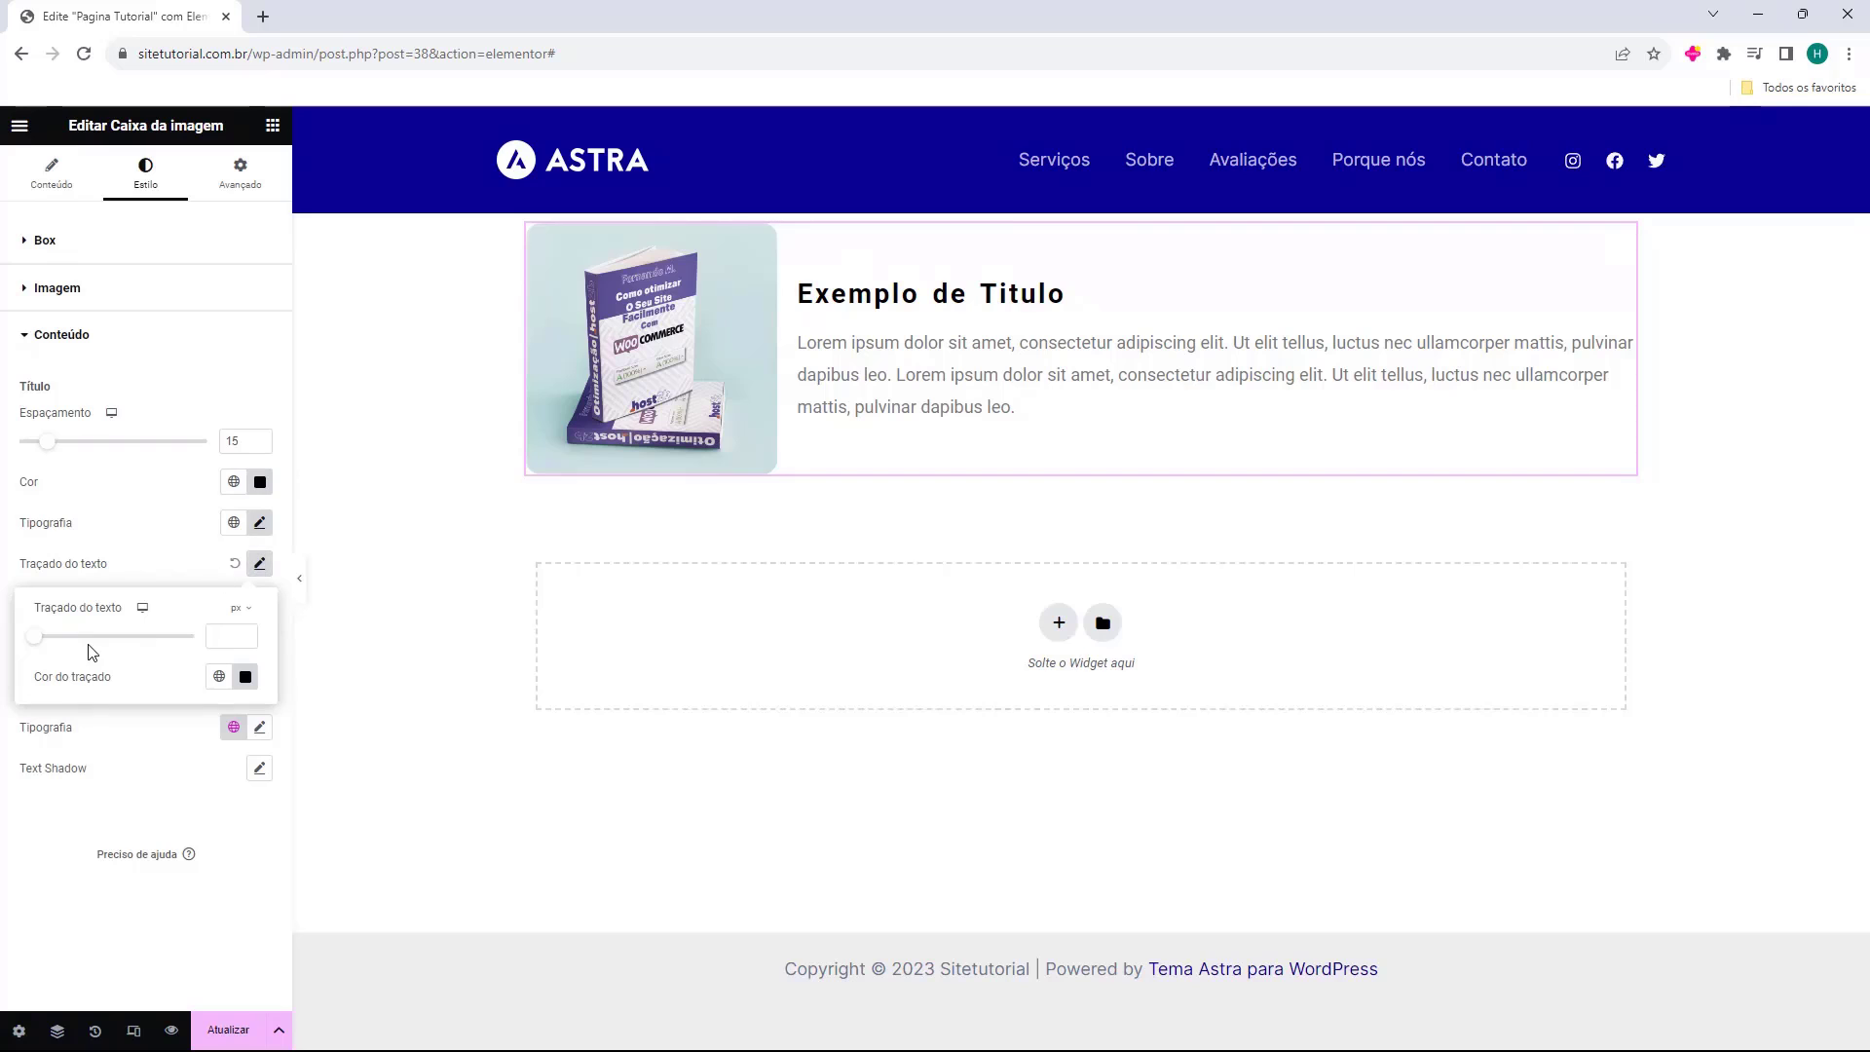
# Try a 3 px text stroke in another colour on the title and remove the stroke
pyautogui.moveTo(39, 641)
pyautogui.mouseDown()
pyautogui.moveTo(130, 649)
pyautogui.moveTo(88, 657)
pyautogui.mouseUp()
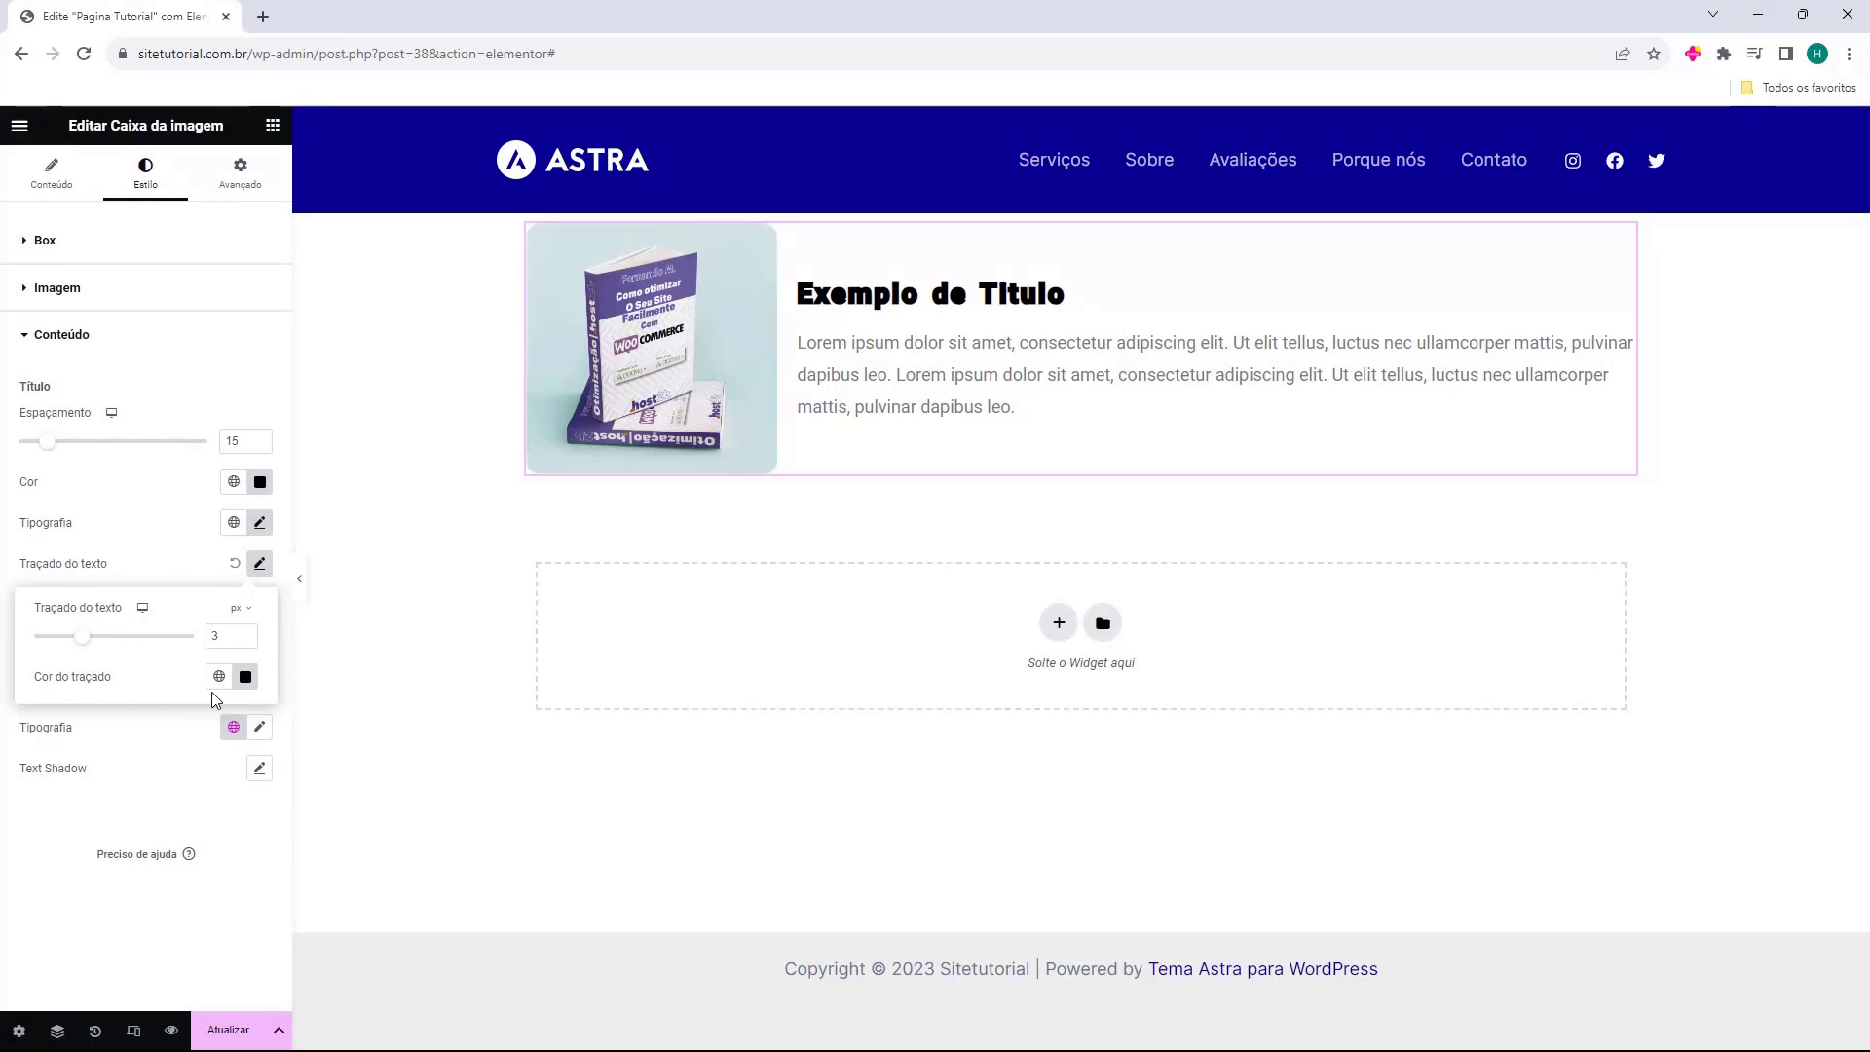
pyautogui.click(246, 677)
pyautogui.moveTo(292, 789); pyautogui.dragTo(371, 736)
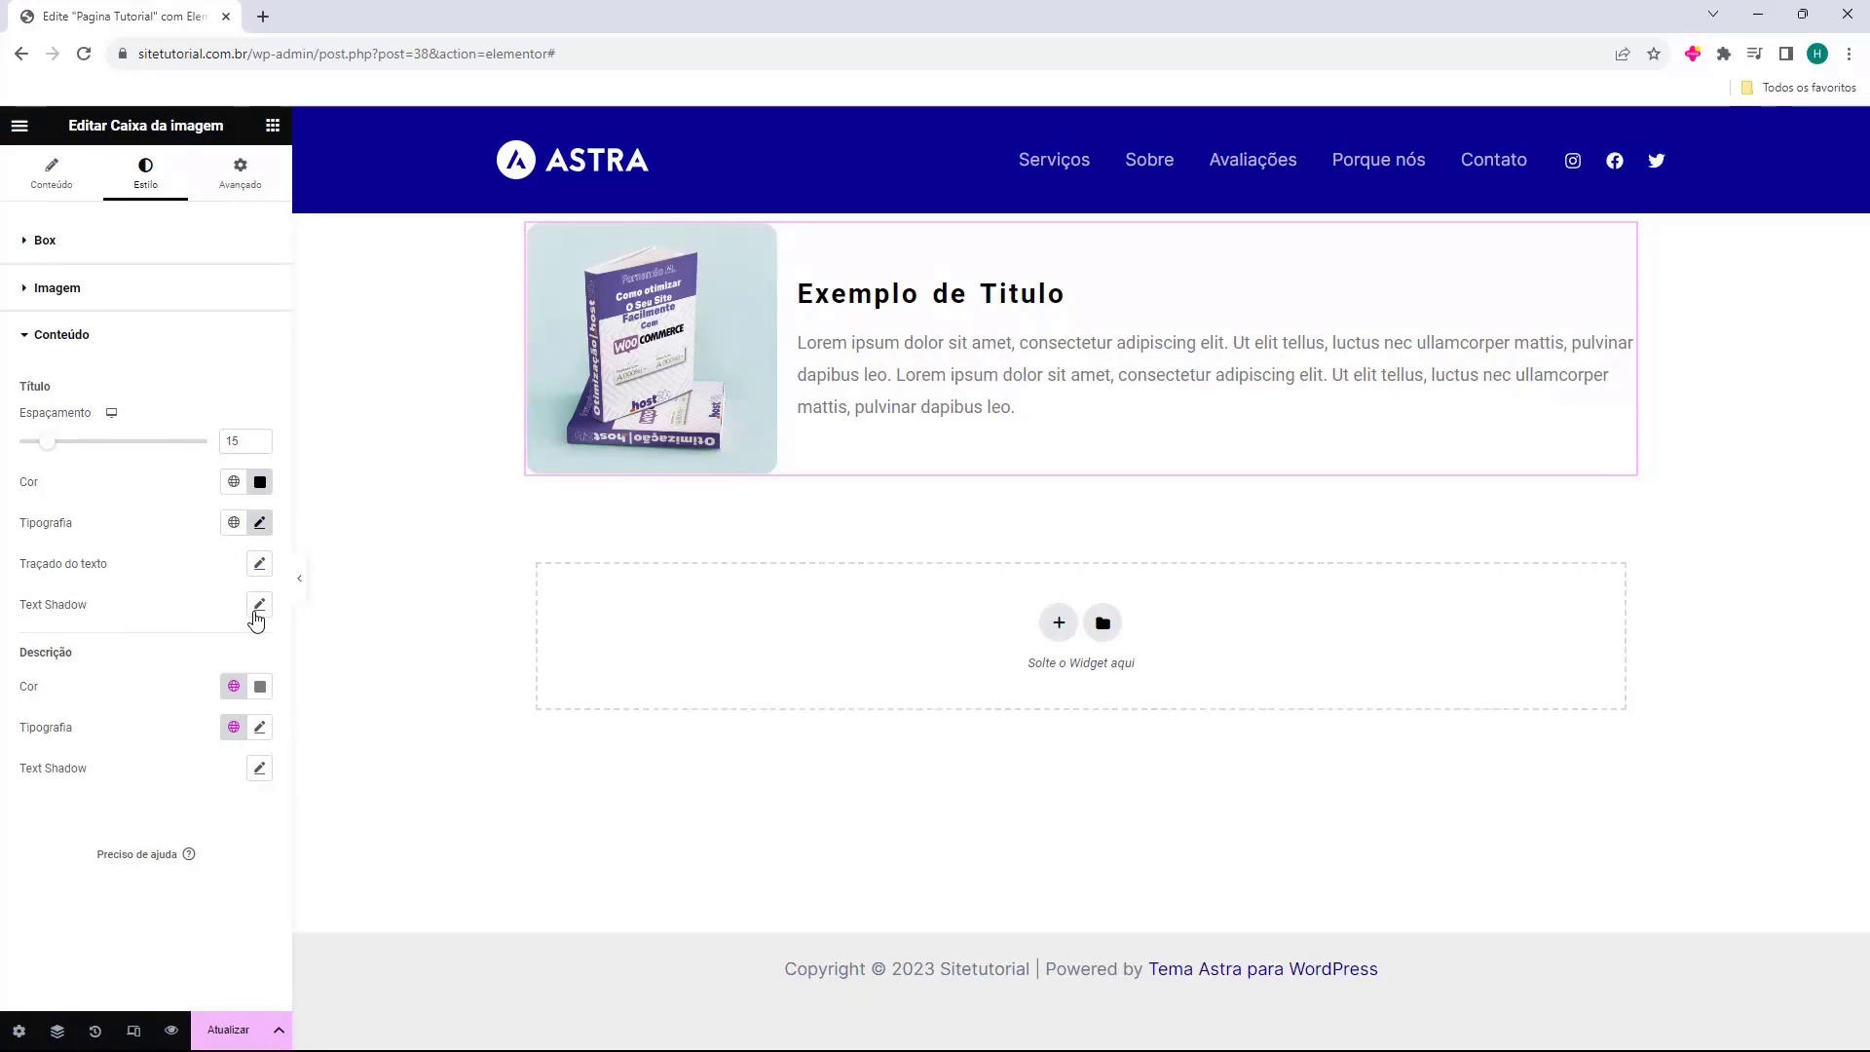
# Try a title text shadow with blur 5, horizontal 15 and vertical 5, and reset the shadow
pyautogui.click(258, 605)
pyautogui.moveTo(49, 705)
pyautogui.mouseDown()
pyautogui.moveTo(43, 721)
pyautogui.moveTo(126, 755)
pyautogui.moveTo(124, 796)
pyautogui.mouseUp()
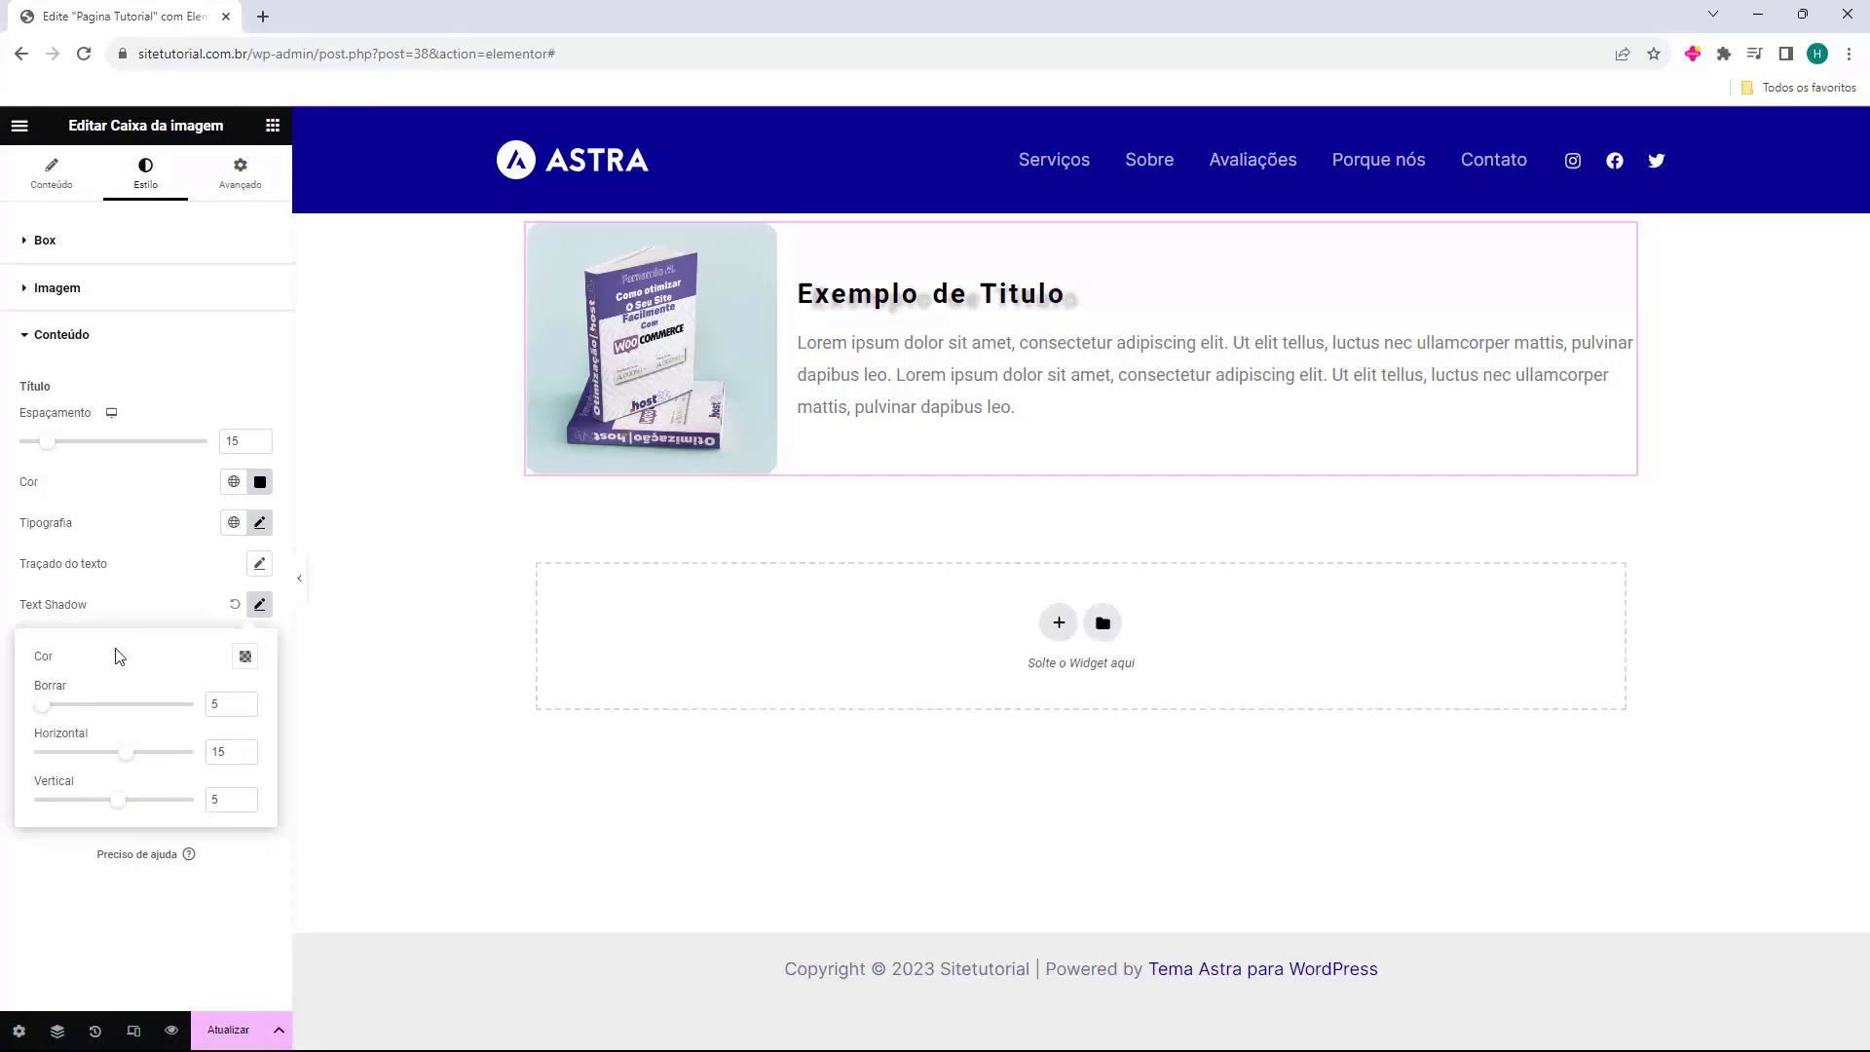
pyautogui.click(136, 621)
pyautogui.click(234, 606)
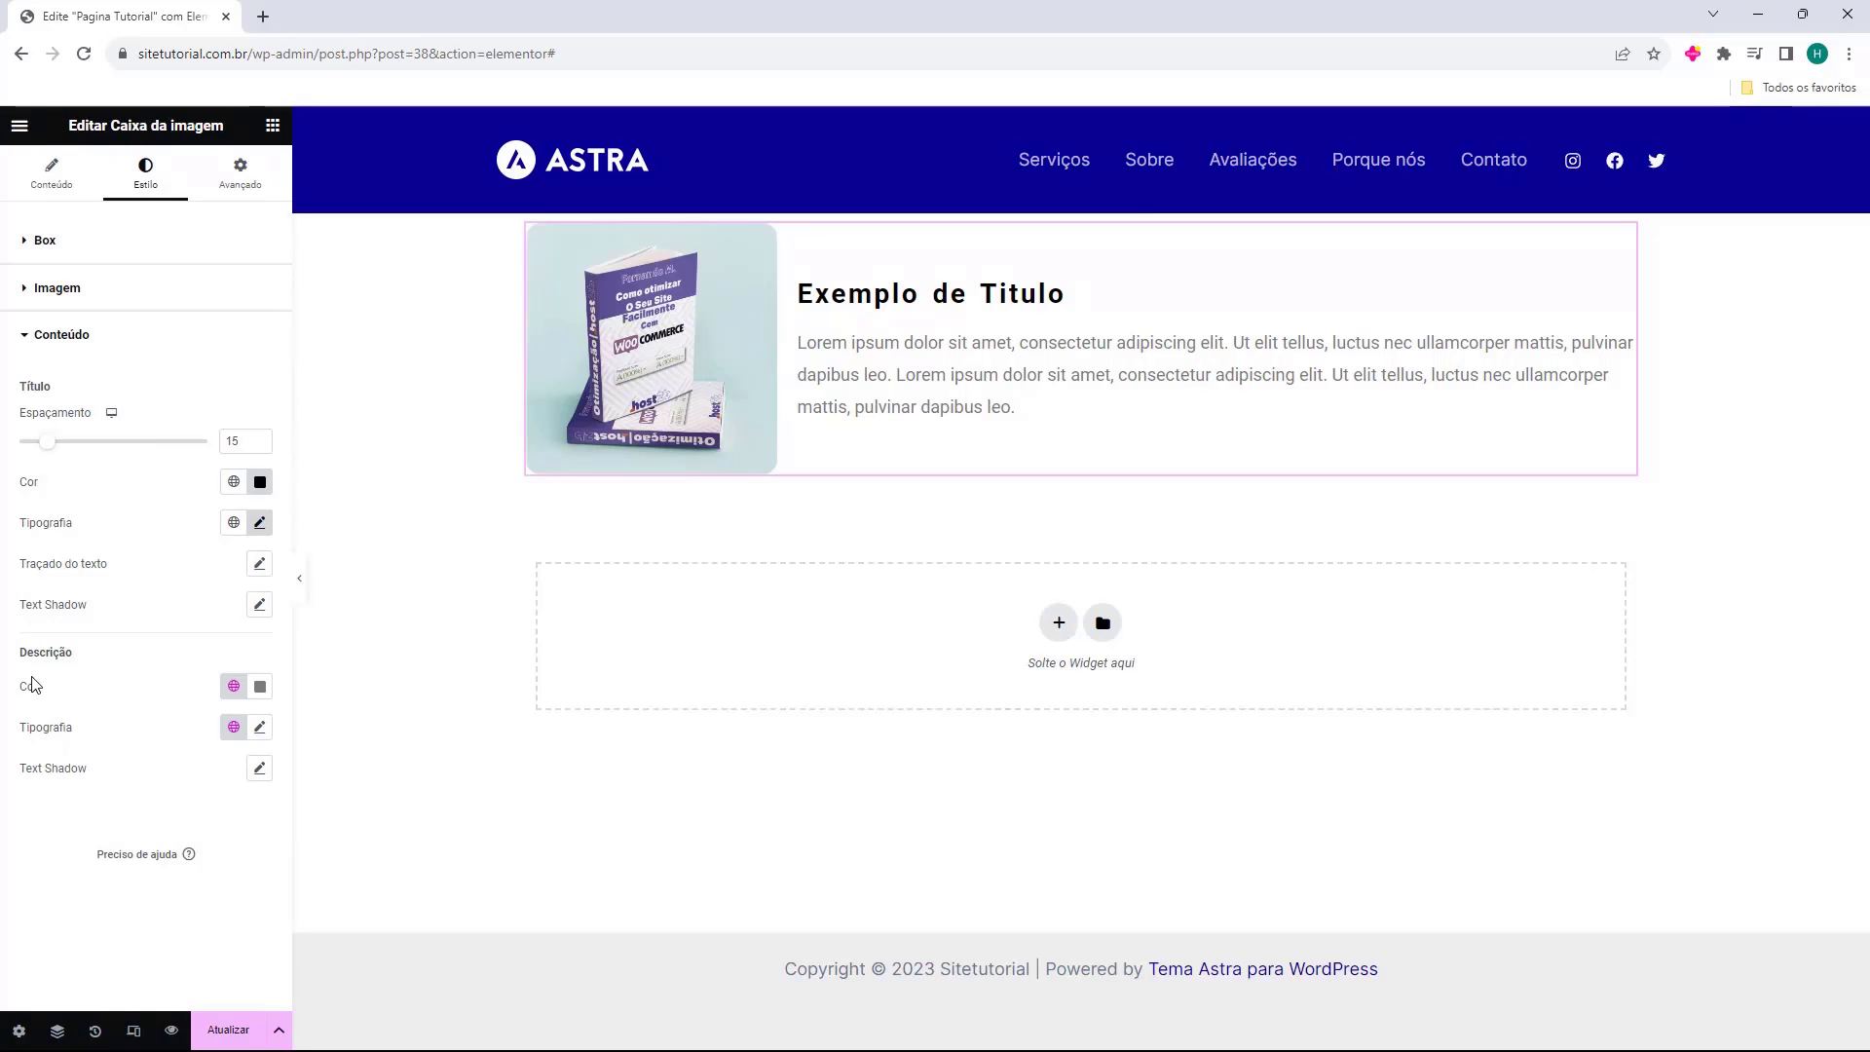
# Set the description's text colour to red
pyautogui.click(260, 686)
pyautogui.click(352, 799)
pyautogui.moveTo(371, 786); pyautogui.dragTo(430, 732)
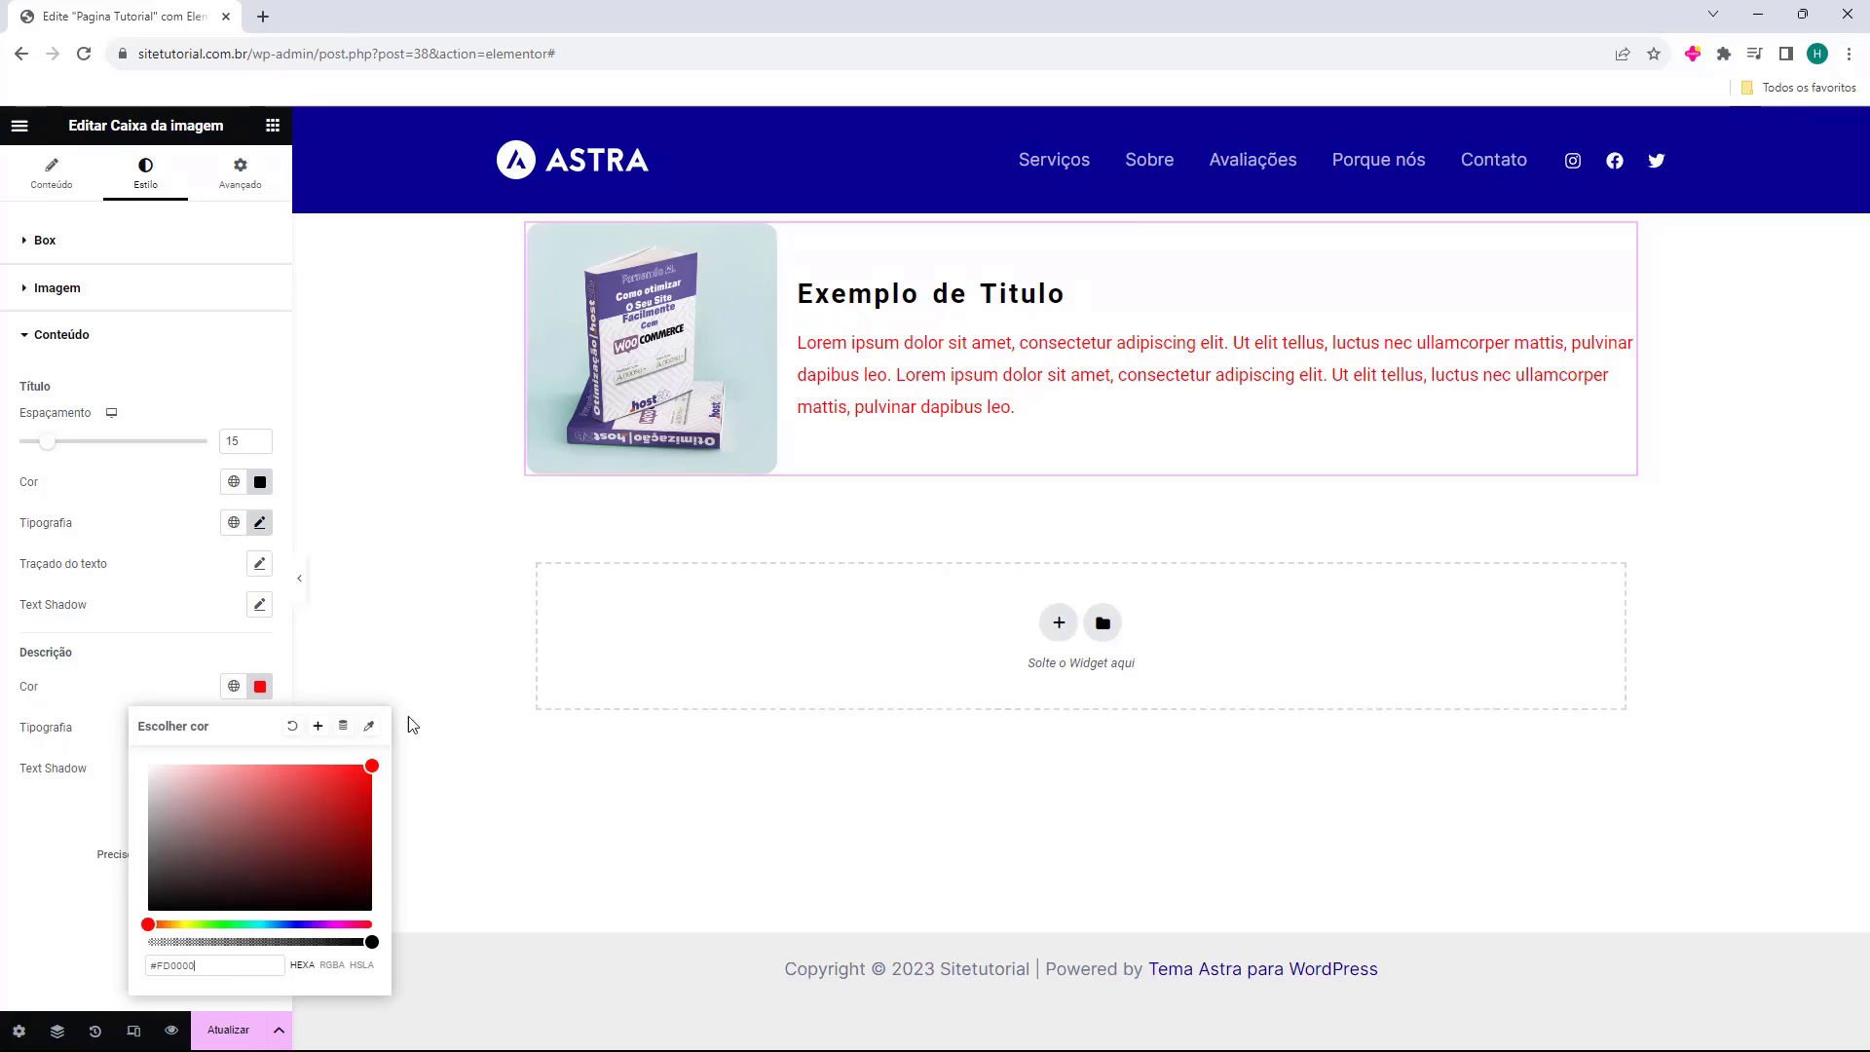
pyautogui.click(367, 767)
pyautogui.click(154, 740)
# Look through the description's typography options and the image box's advanced settings
pyautogui.click(259, 726)
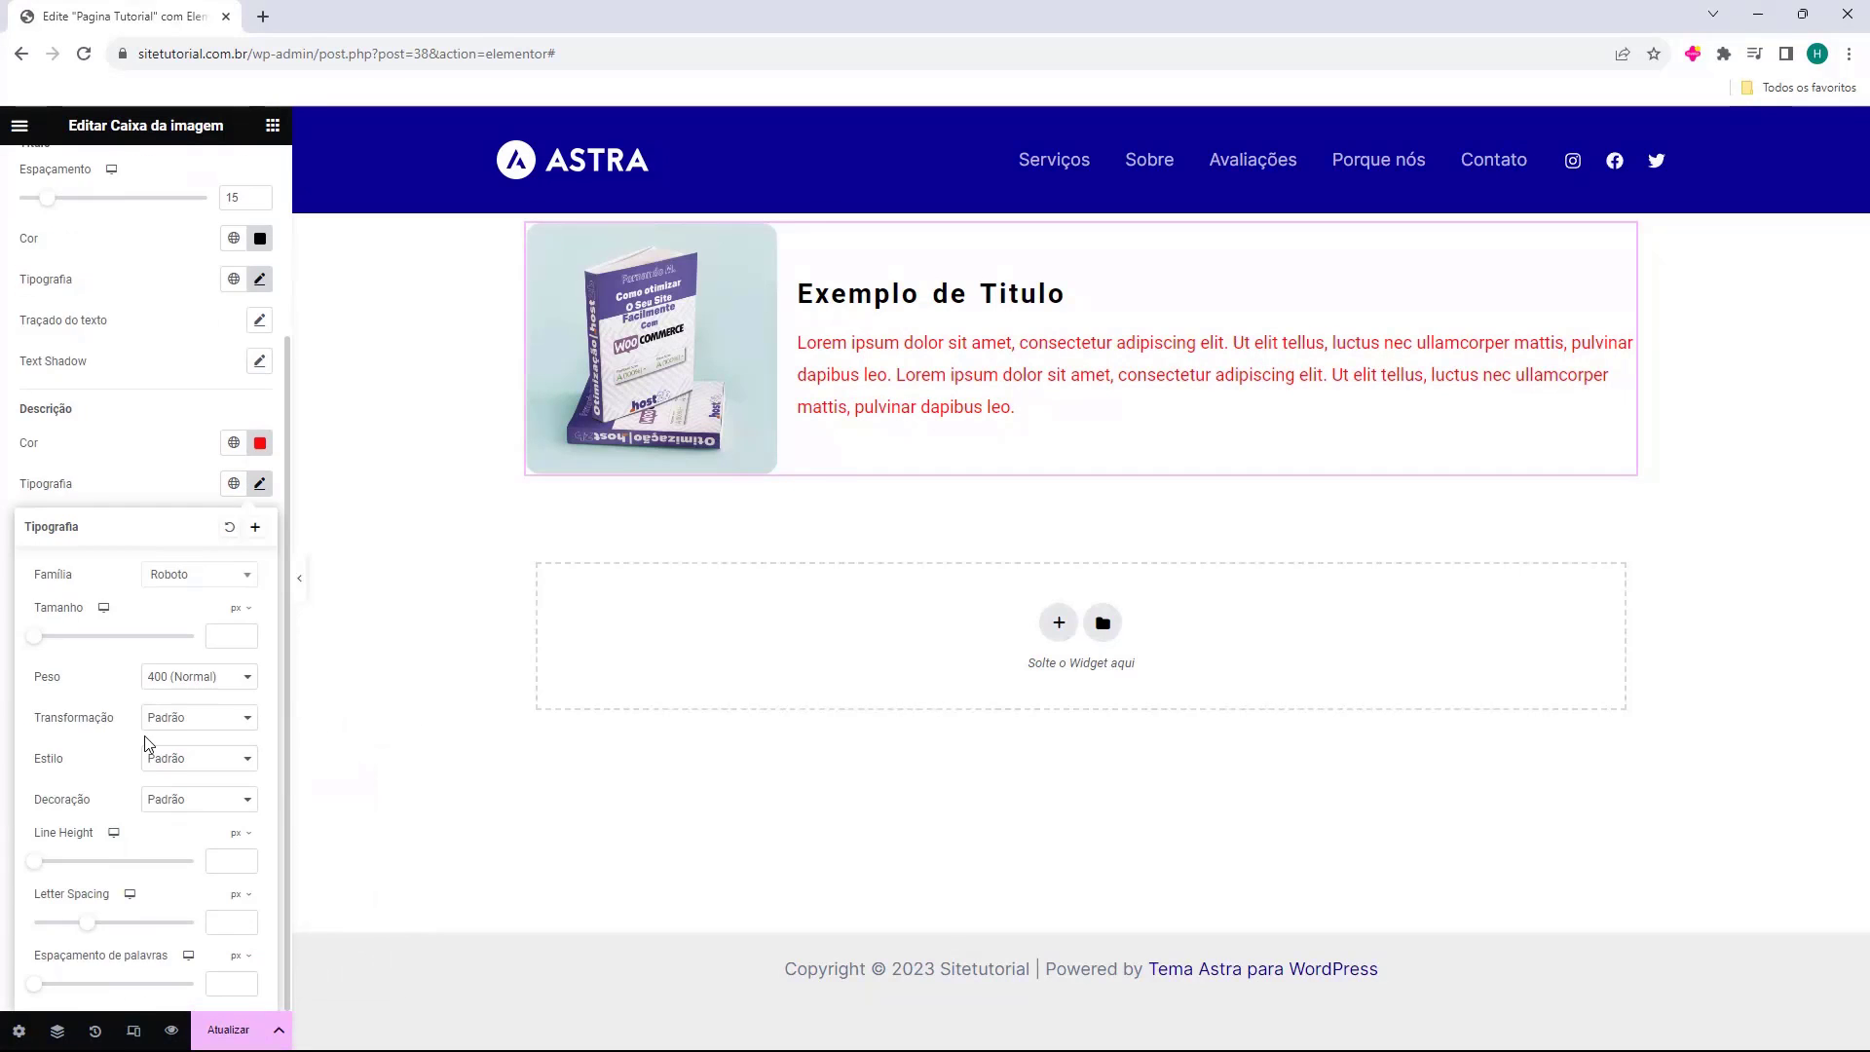
pyautogui.click(154, 493)
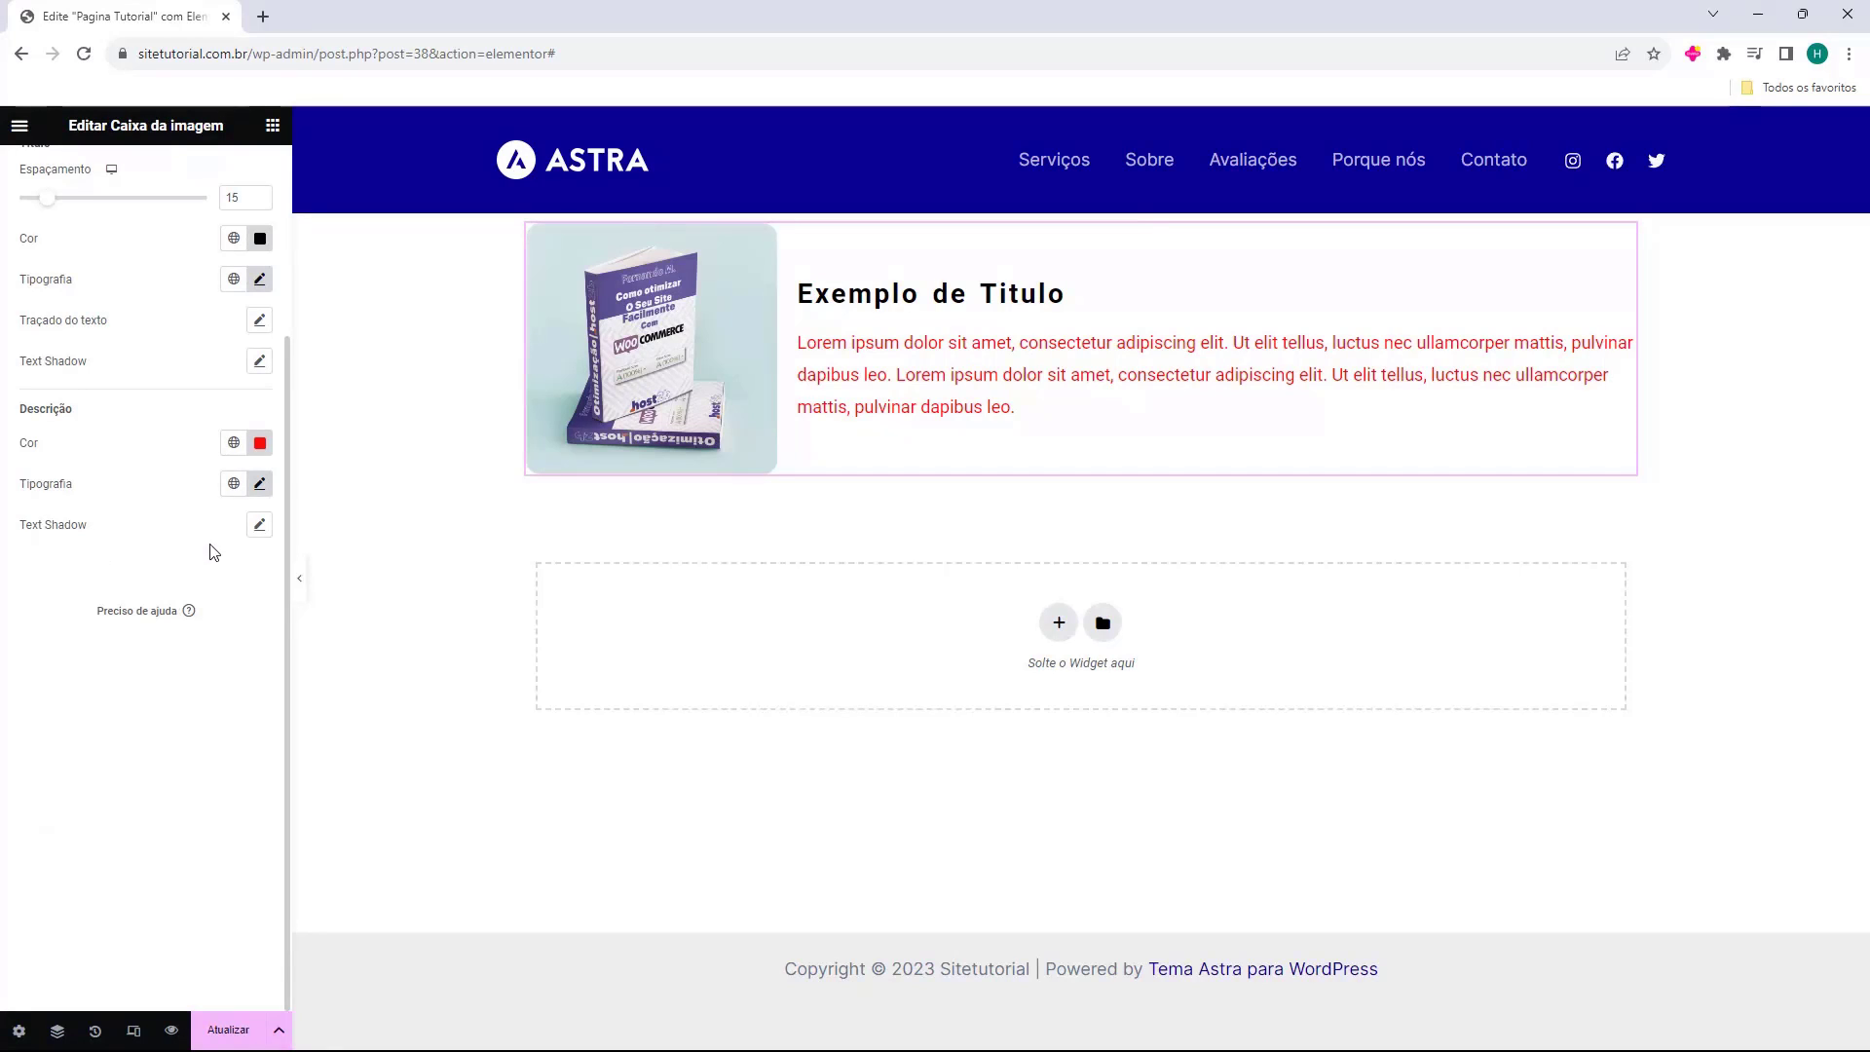
pyautogui.scroll(3, 174, 572)
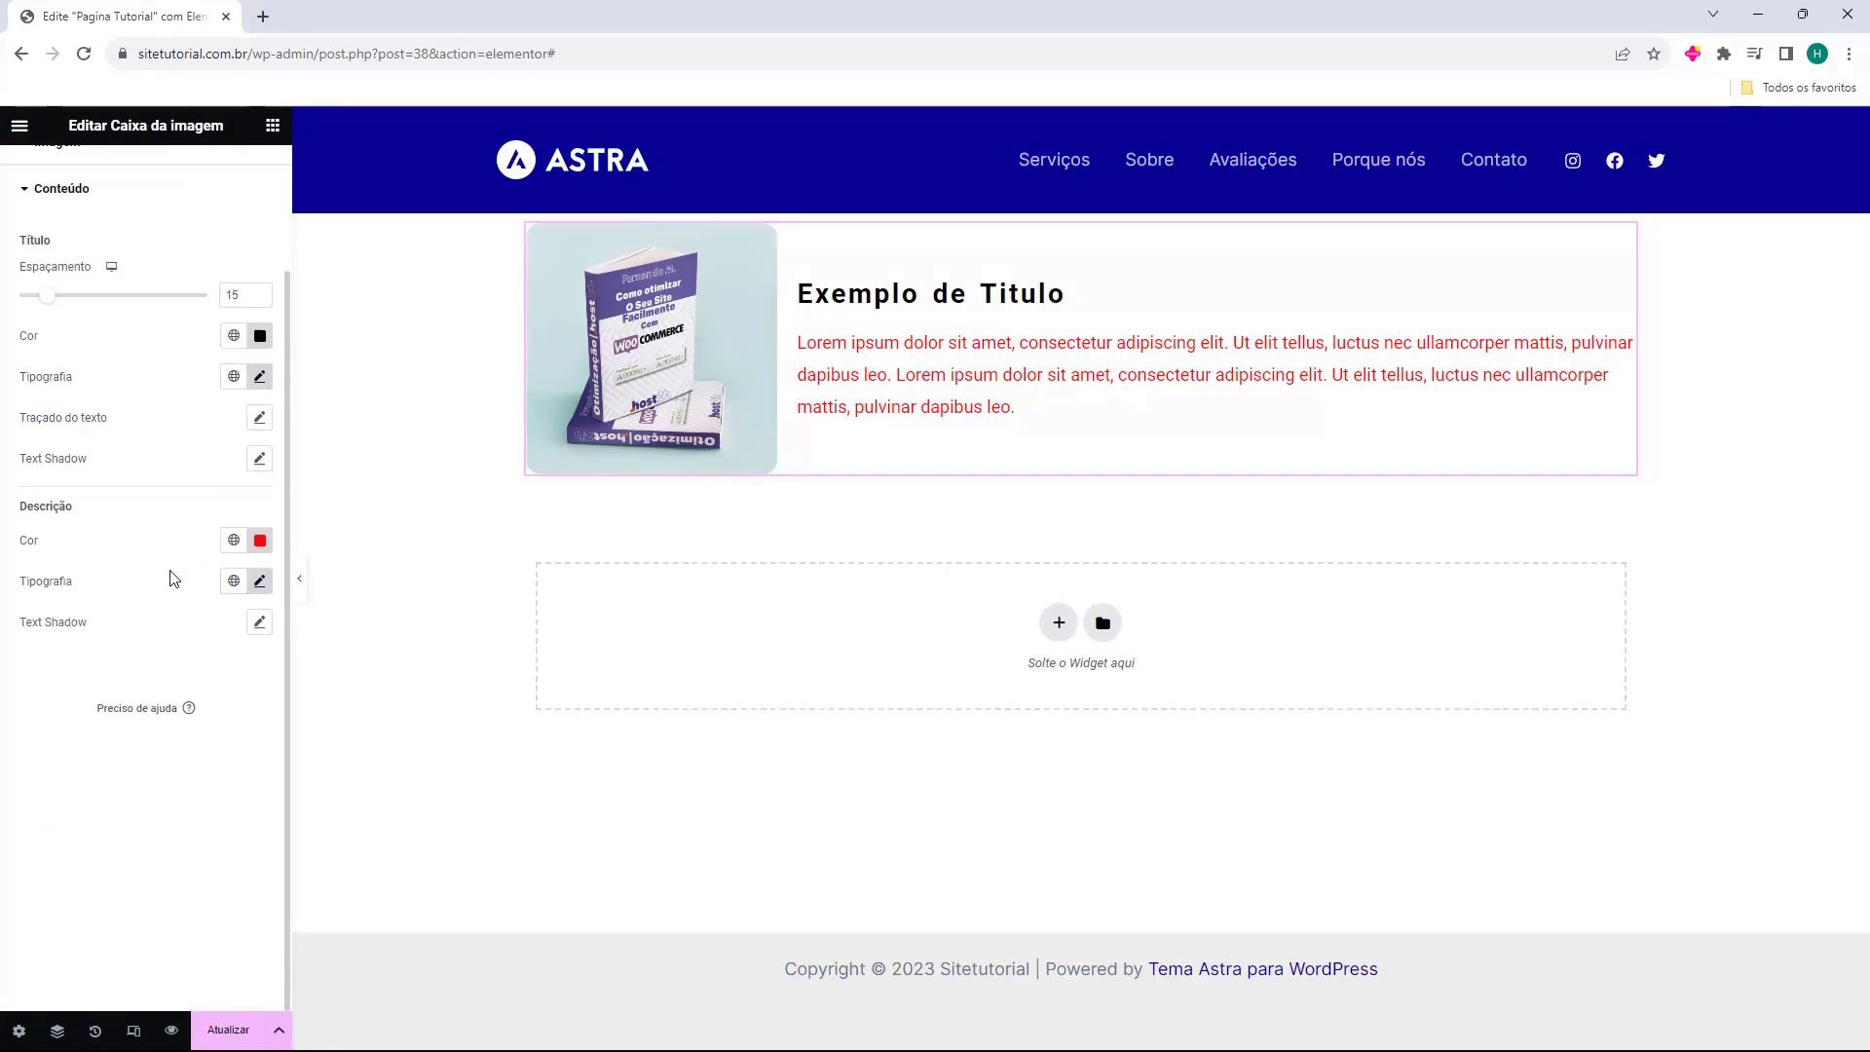
pyautogui.click(248, 181)
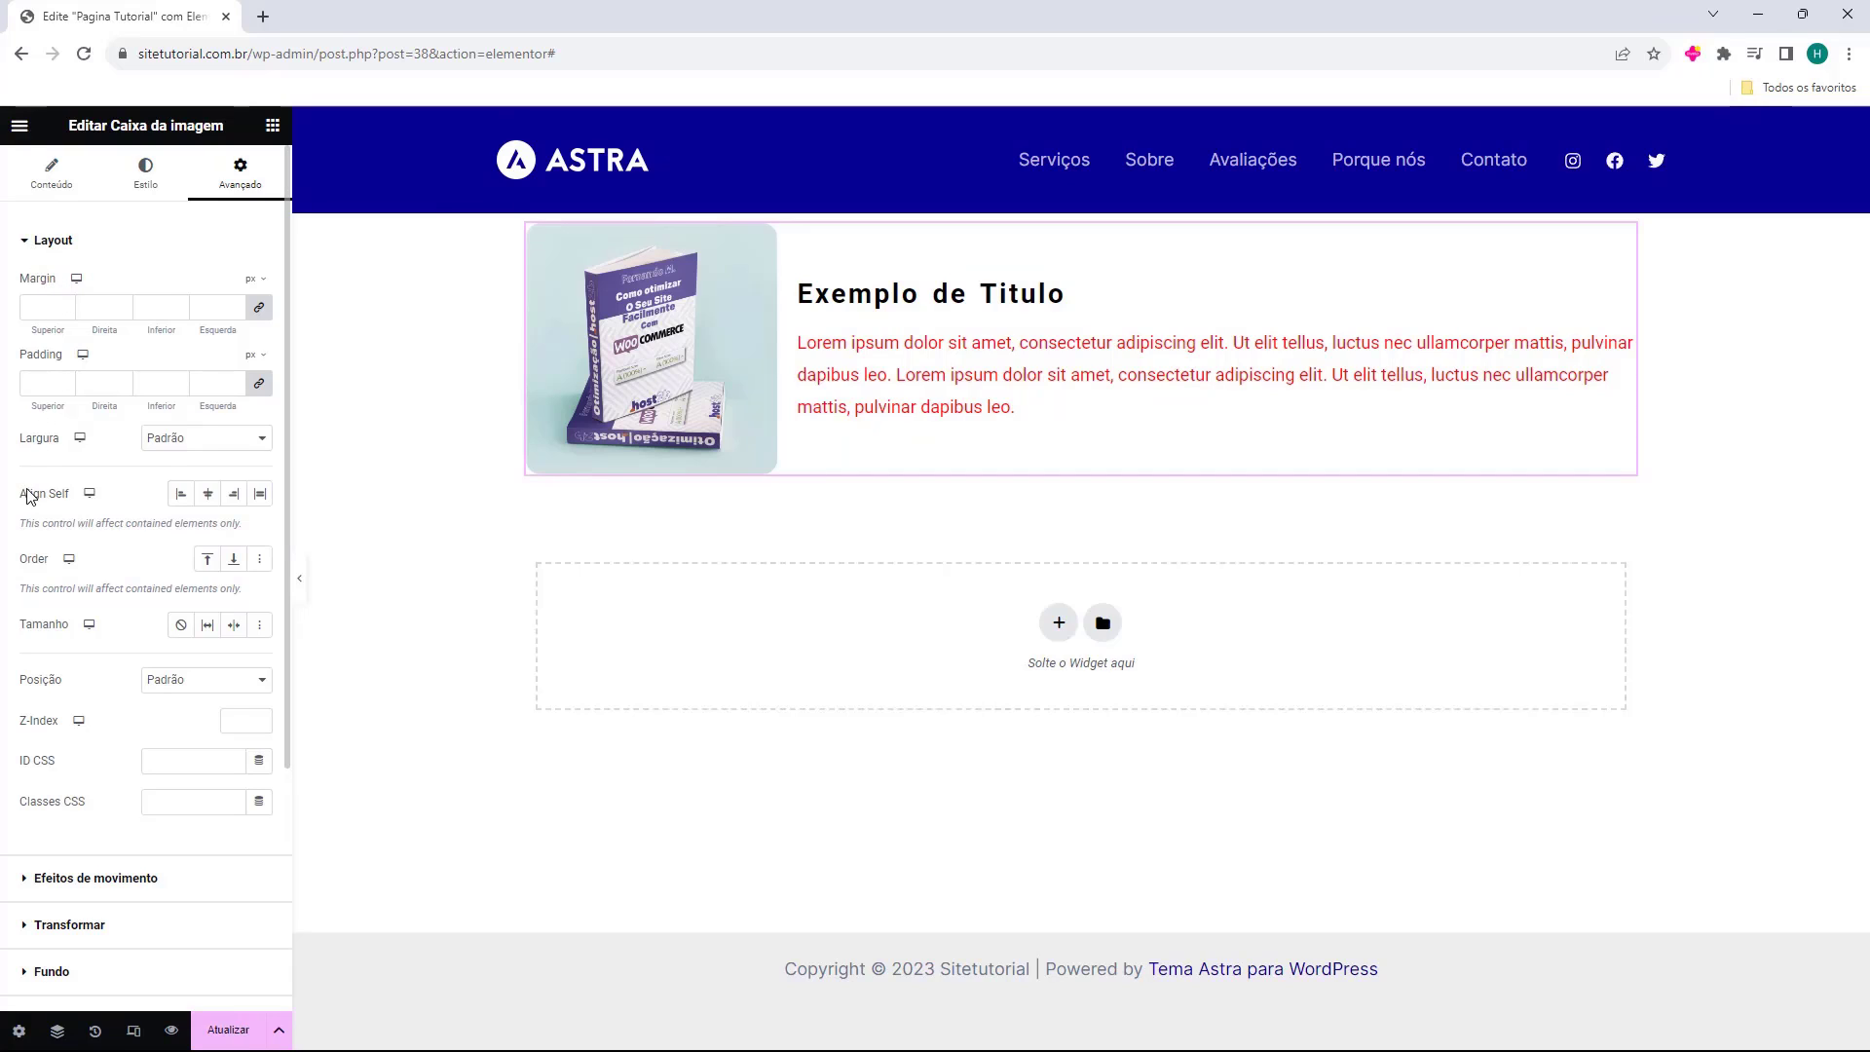
pyautogui.scroll(-4, 138, 675)
pyautogui.scroll(4, 142, 682)
# Return to the image box's content settings and update the page to save the changes
pyautogui.click(32, 180)
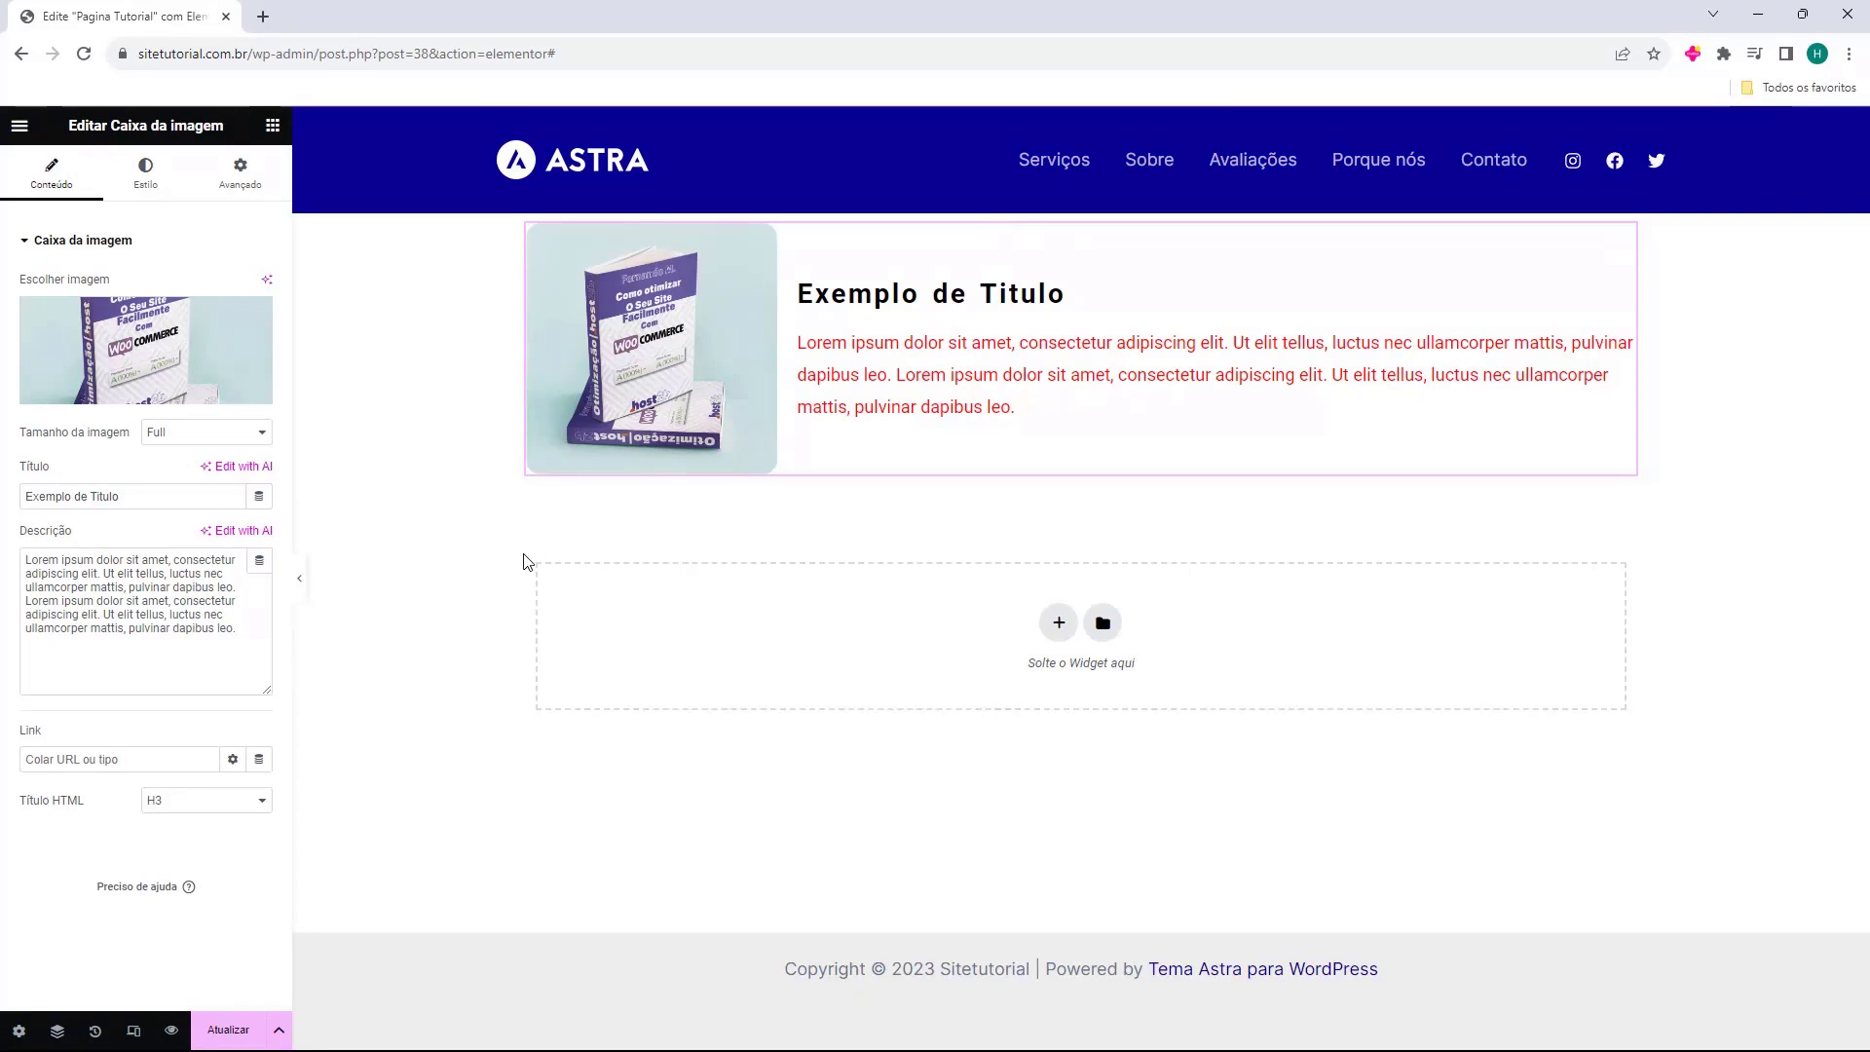
pyautogui.click(230, 1032)
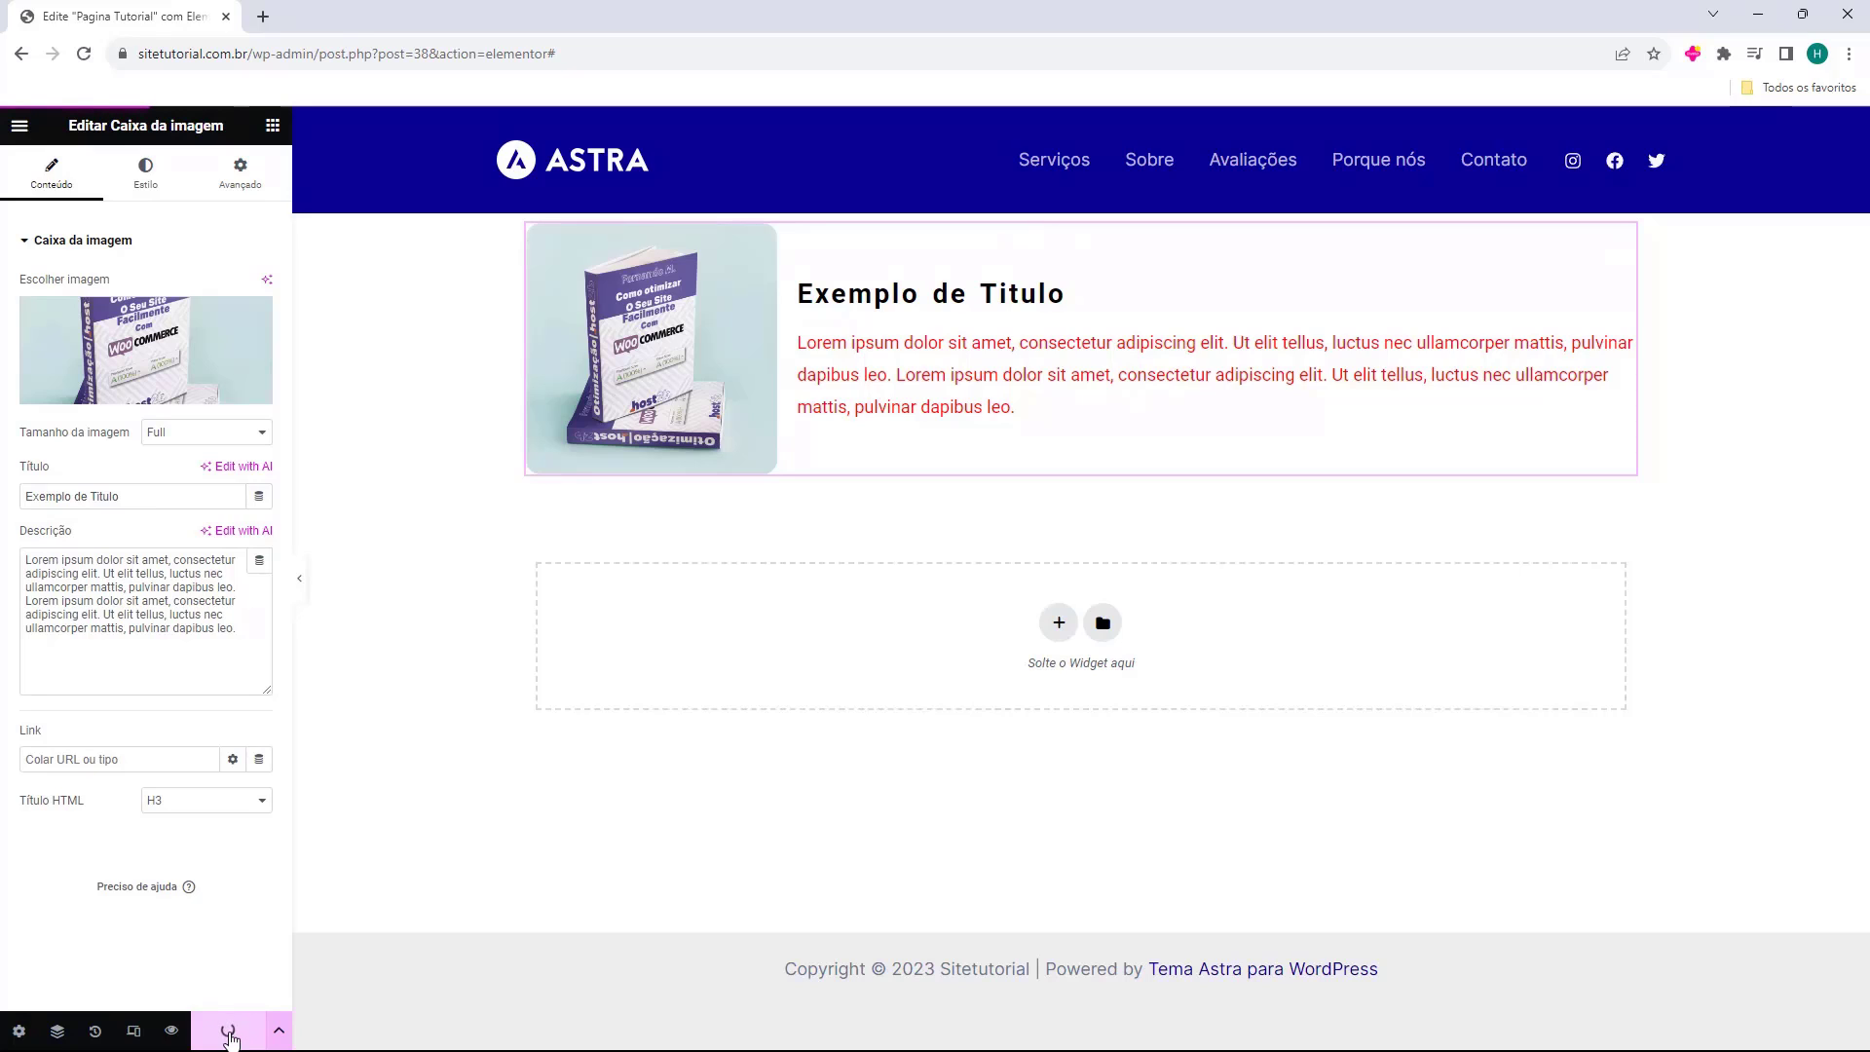